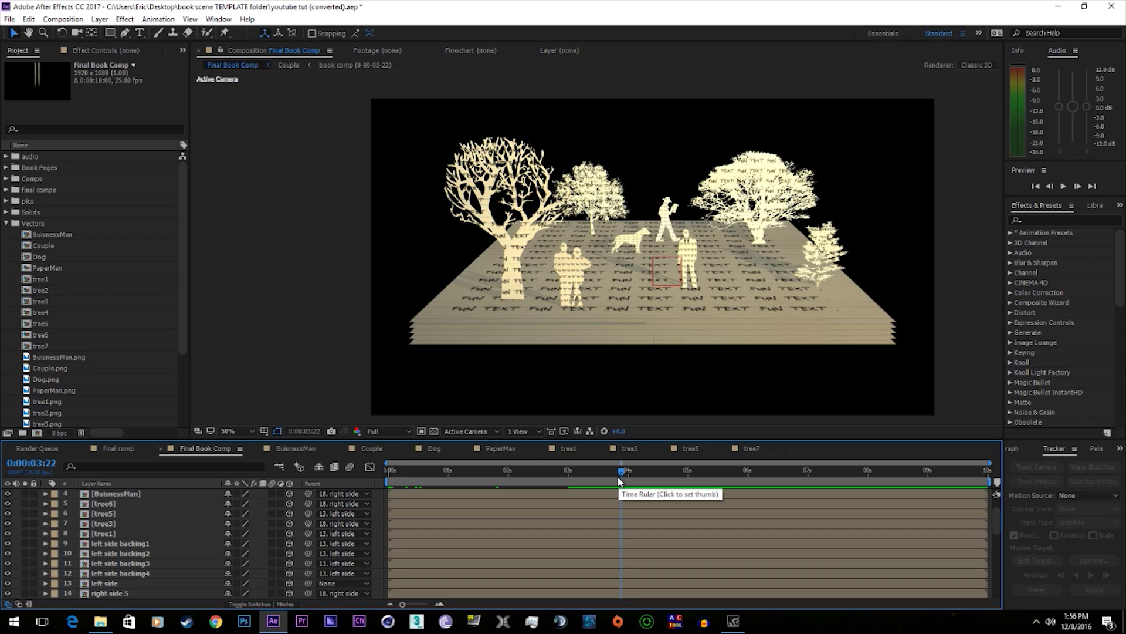
Create an empty 1920×1080, 25 fps composition named Youtube Book, then switch to Chrome
drag(617, 474, 587, 476)
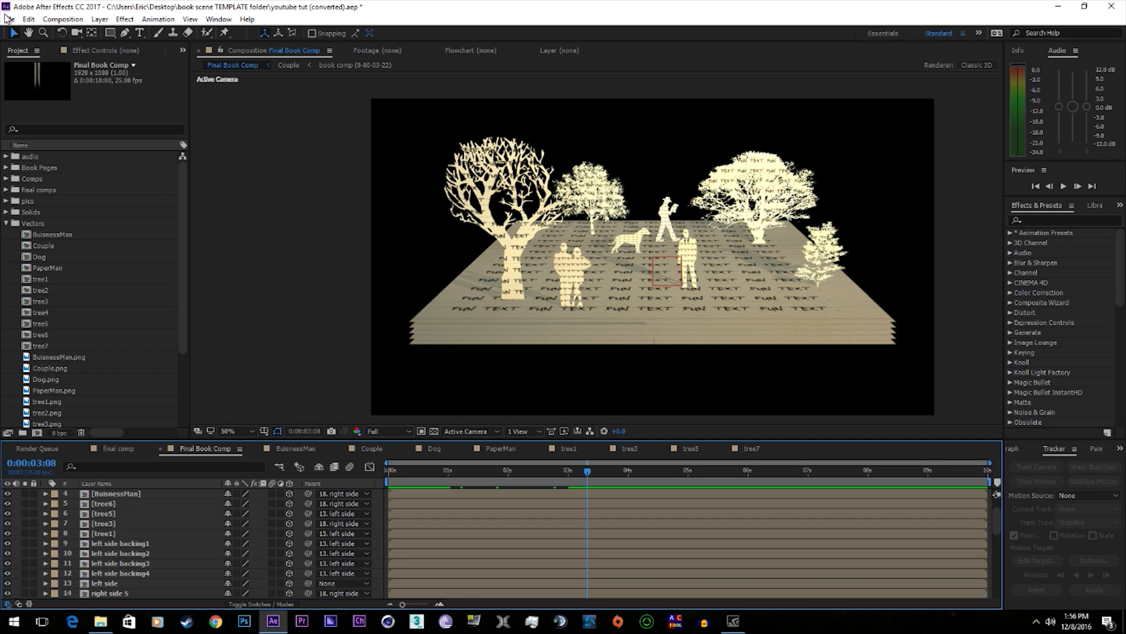
click(59, 18)
click(73, 29)
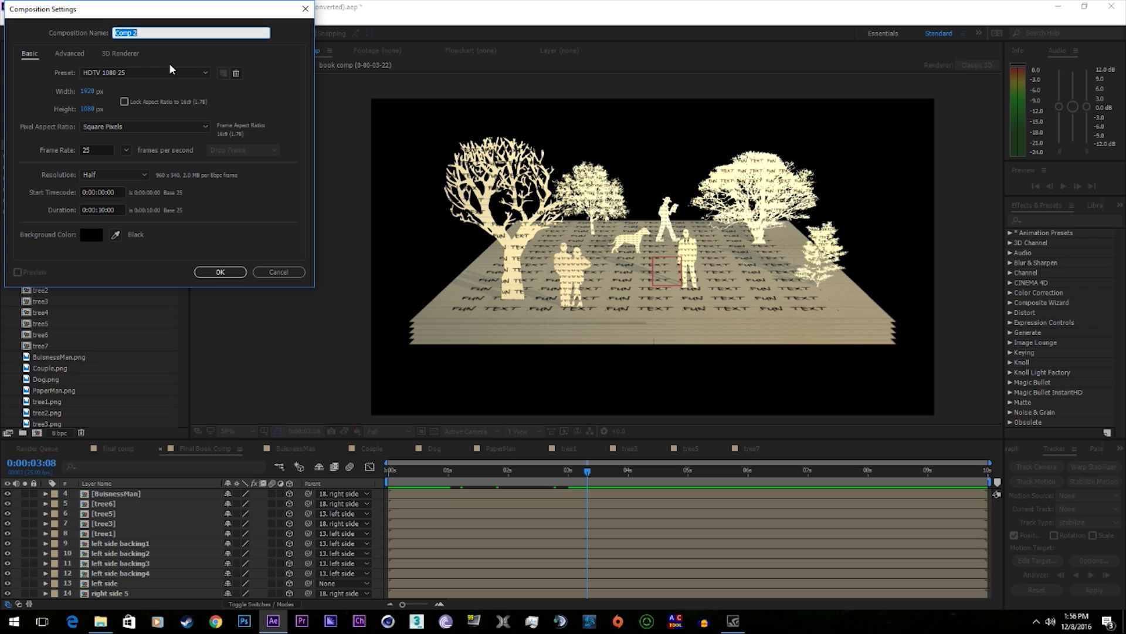
key(BackSpace)
right_click(189, 32)
key(Escape)
click(231, 271)
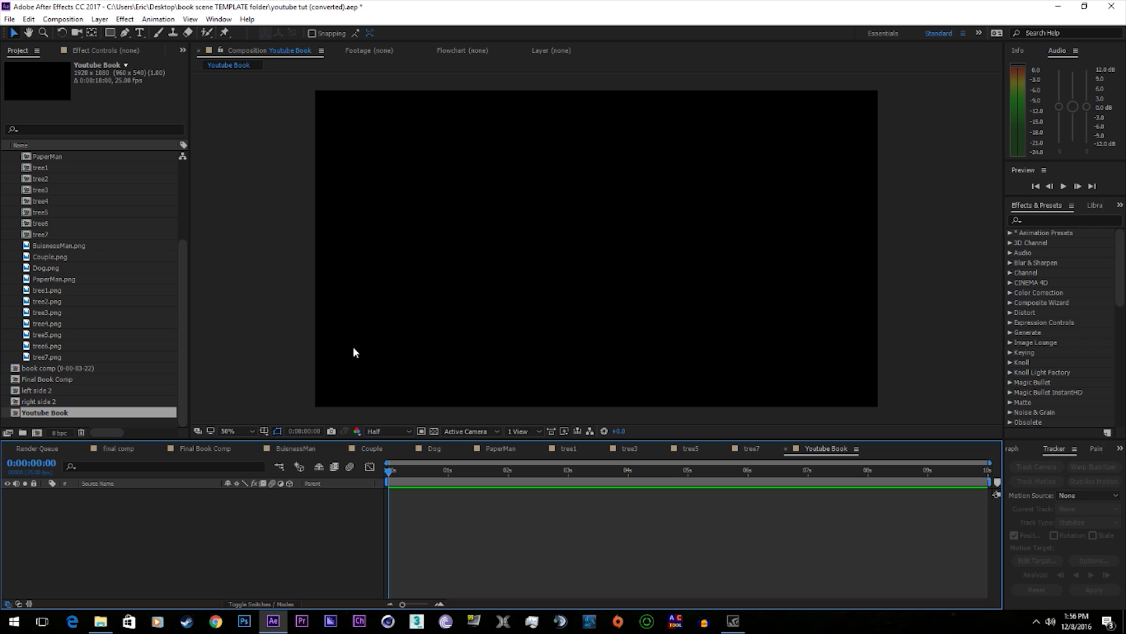
click(216, 621)
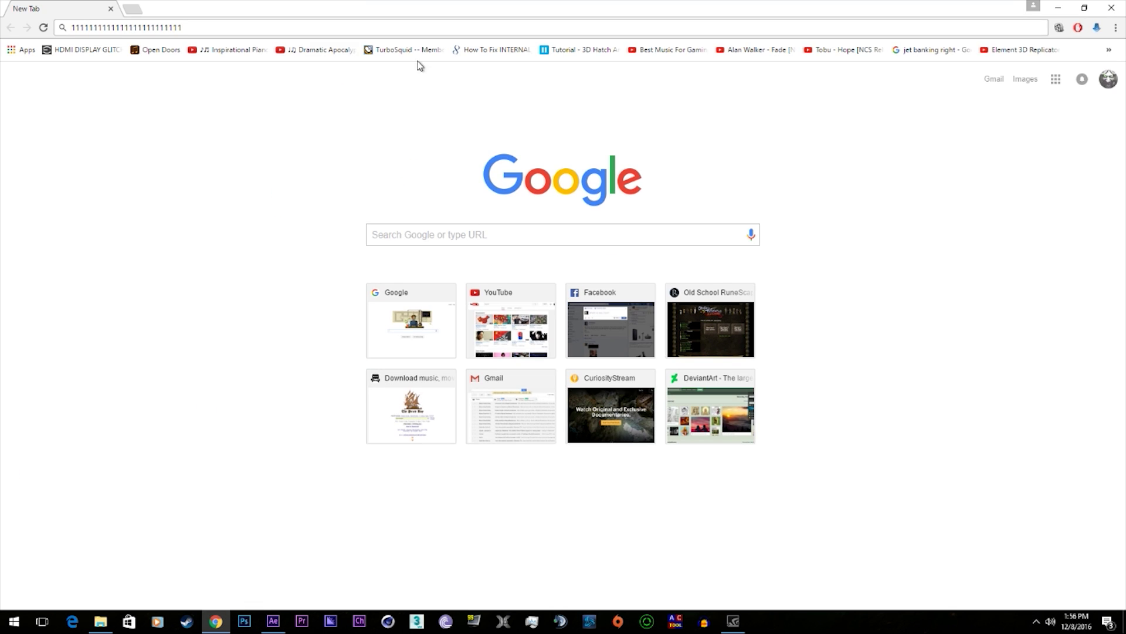
Search Google Images for 'vector people' reference, then for 'vector tree'
text(google)
key(Return)
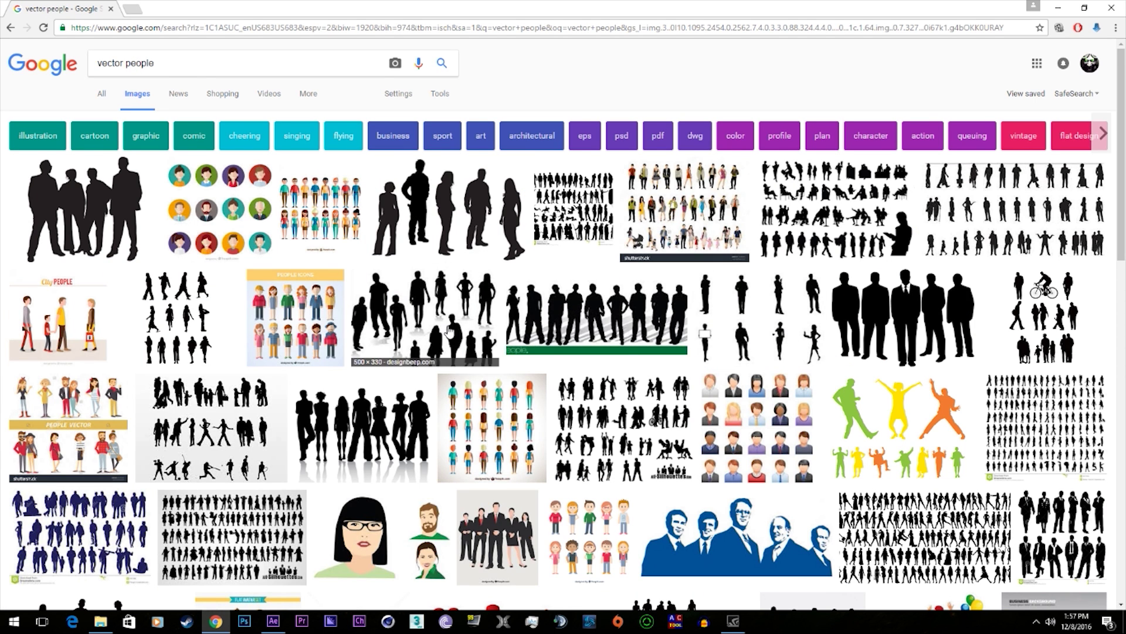
key(BackSpace)
key(BackSpace)
key(BackSpace)
key(BackSpace)
key(BackSpace)
key(BackSpace)
text(tree)
key(Return)
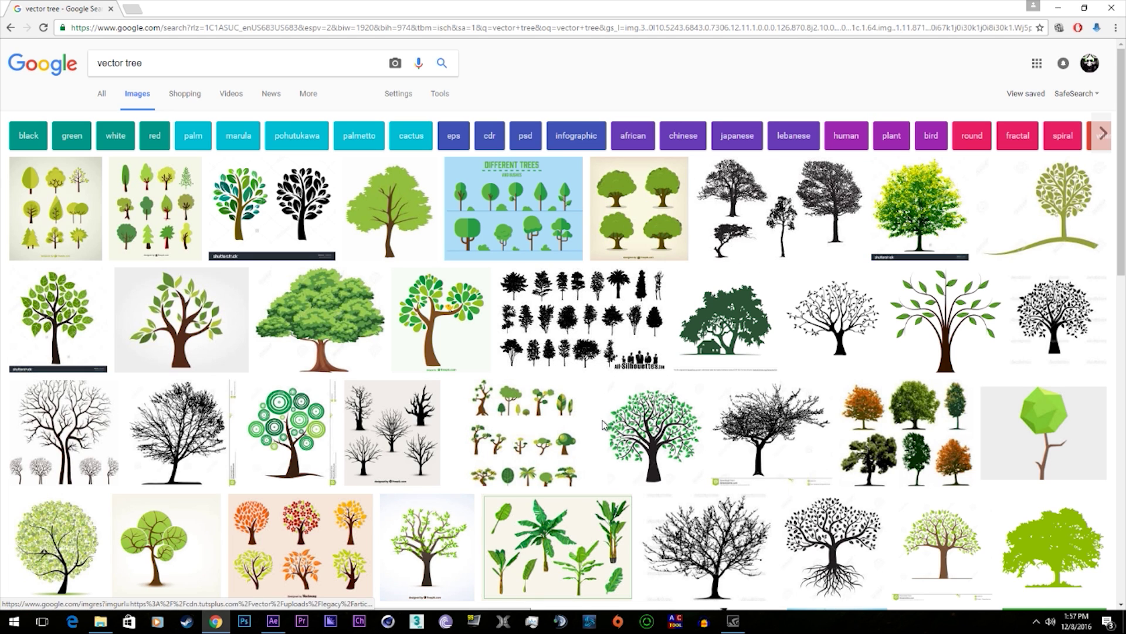
Run a Google Images search for 'paper texture png'
click(1122, 7)
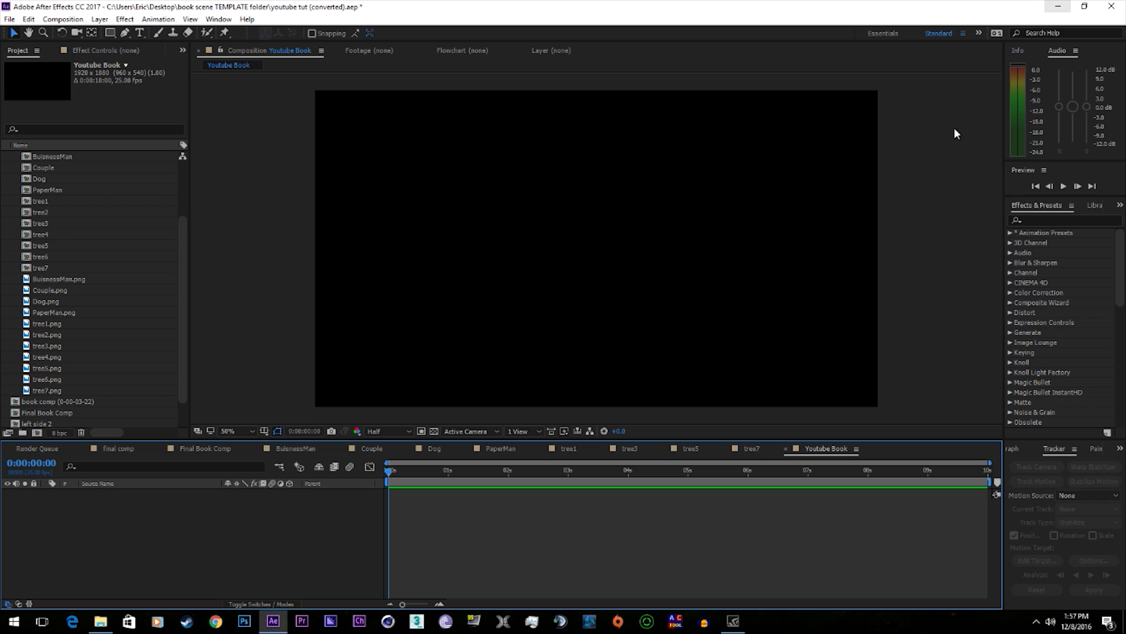
click(217, 624)
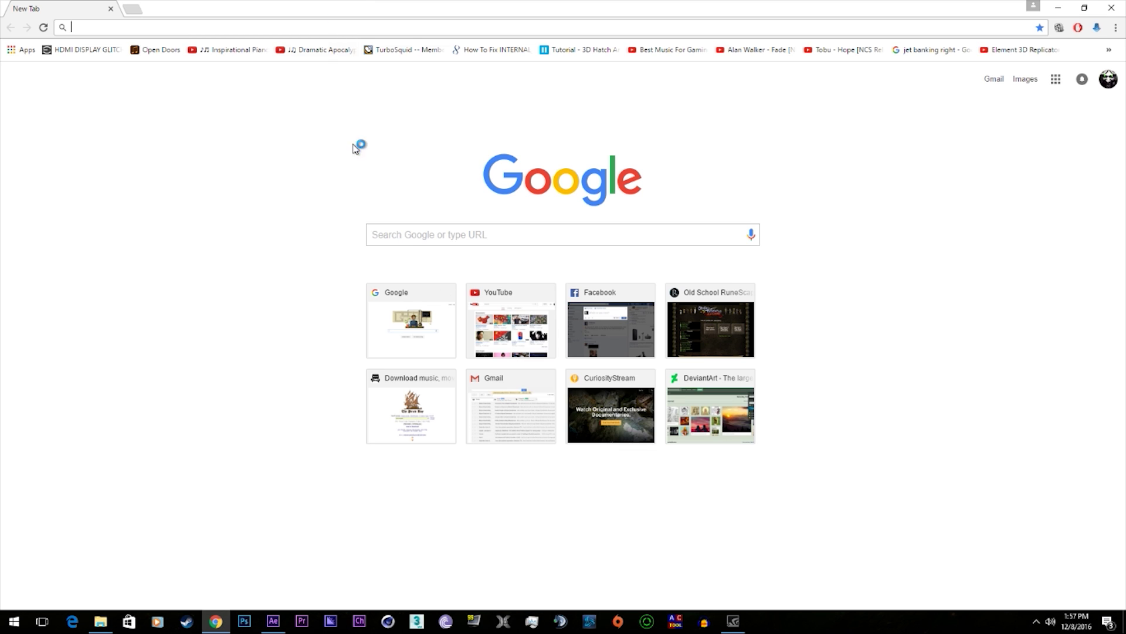
text(g)
key(Return)
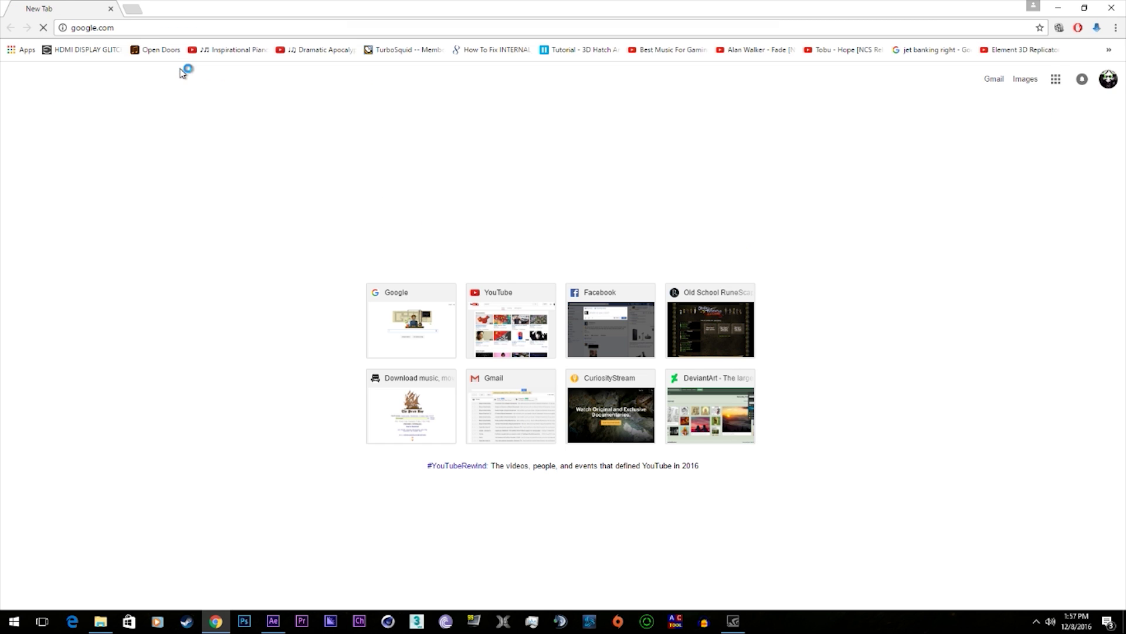
text(1111111111111111111111)
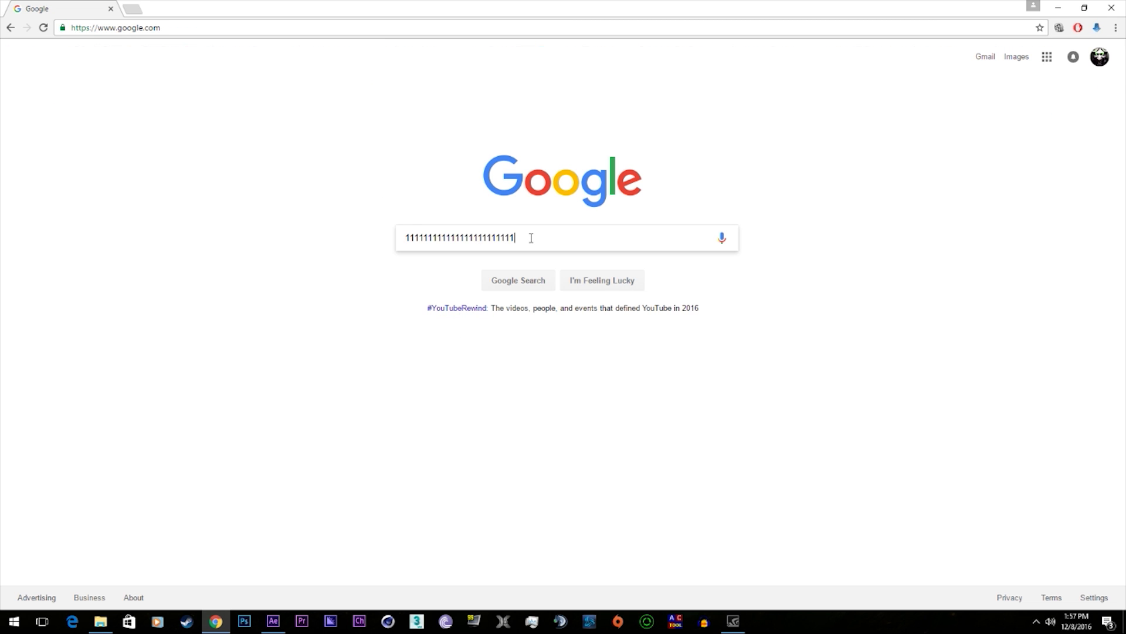
key(ctrl+a)
text(paper texture png)
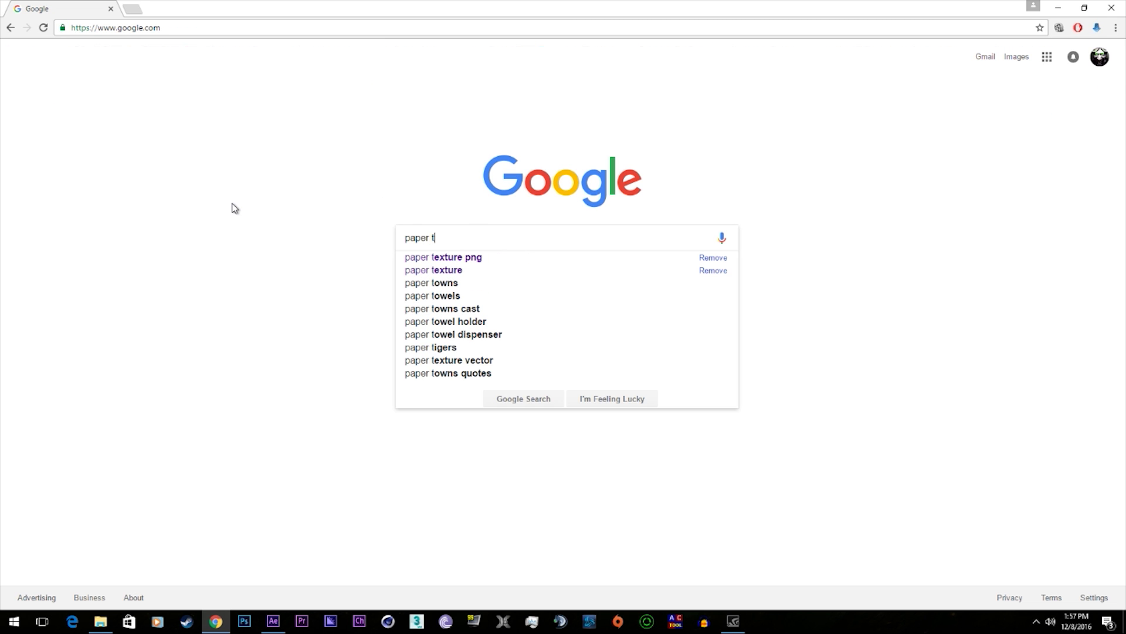
key(Return)
click(141, 93)
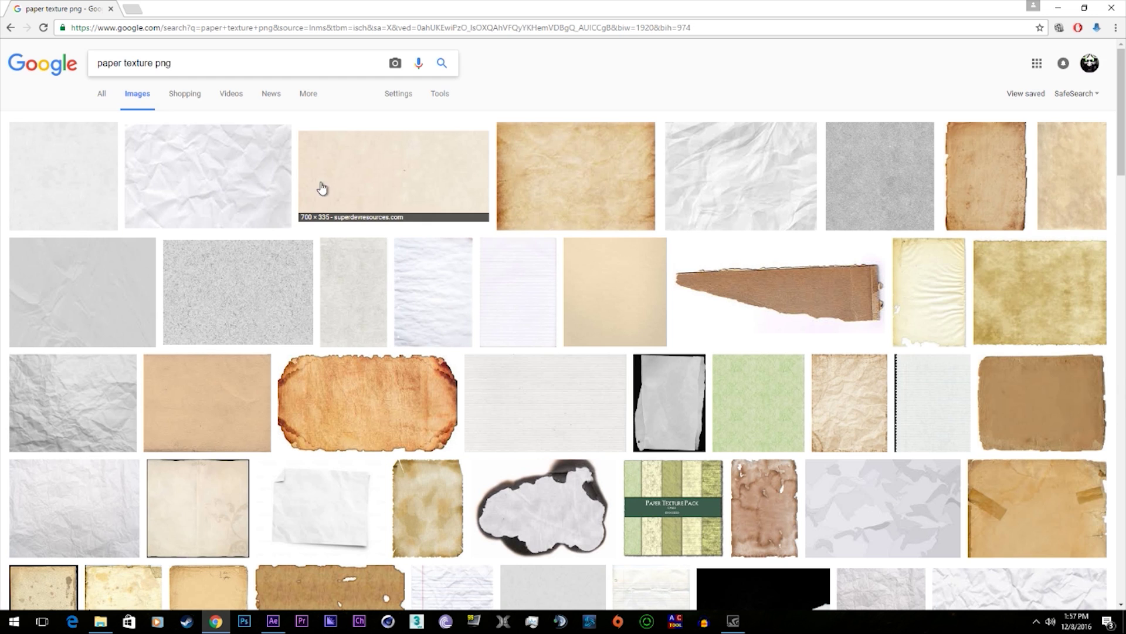
Refine the image search to 'paper texture with lines'
click(188, 56)
key(BackSpace)
key(BackSpace)
key(BackSpace)
text(wi)
key(Down)
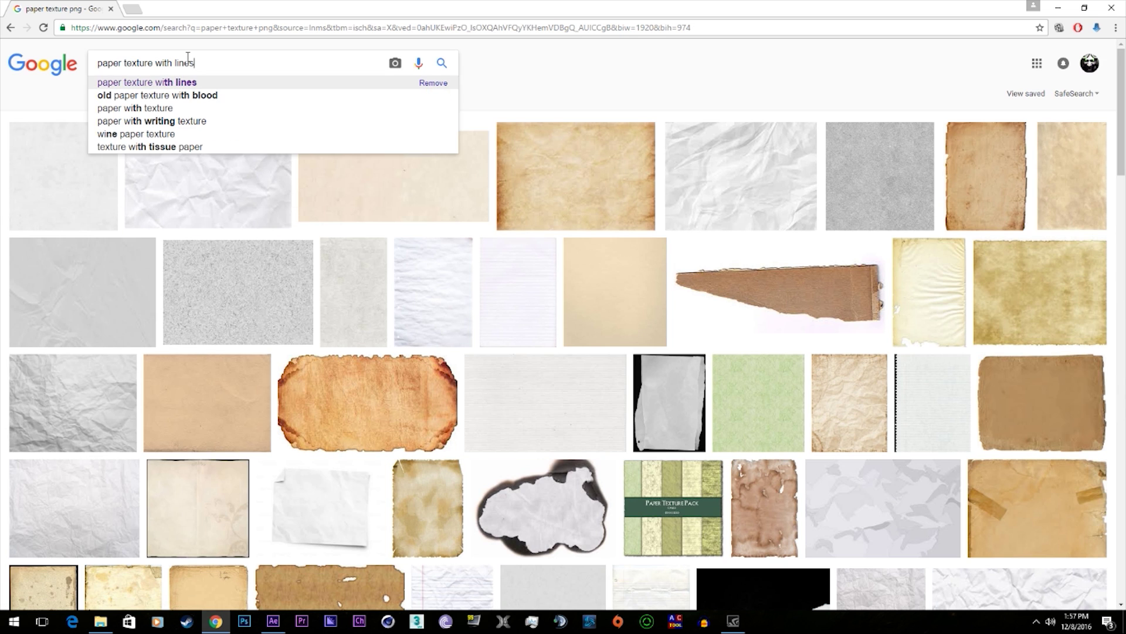
key(Return)
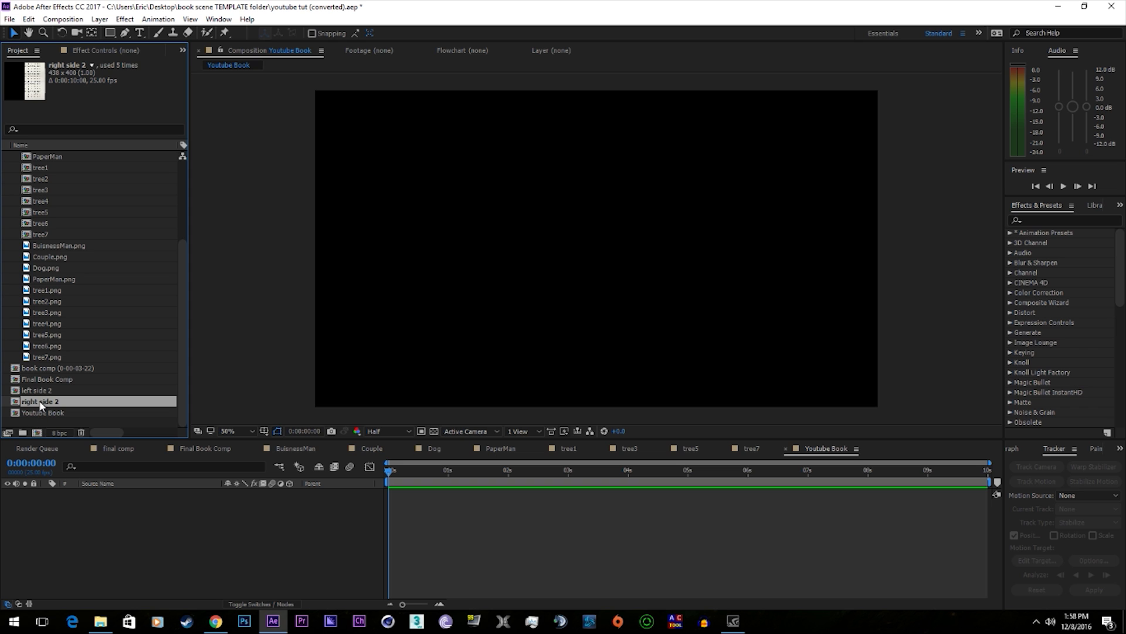
Check the left side 2 and right side 2 comps, then add both to Youtube Book
double_click(40, 402)
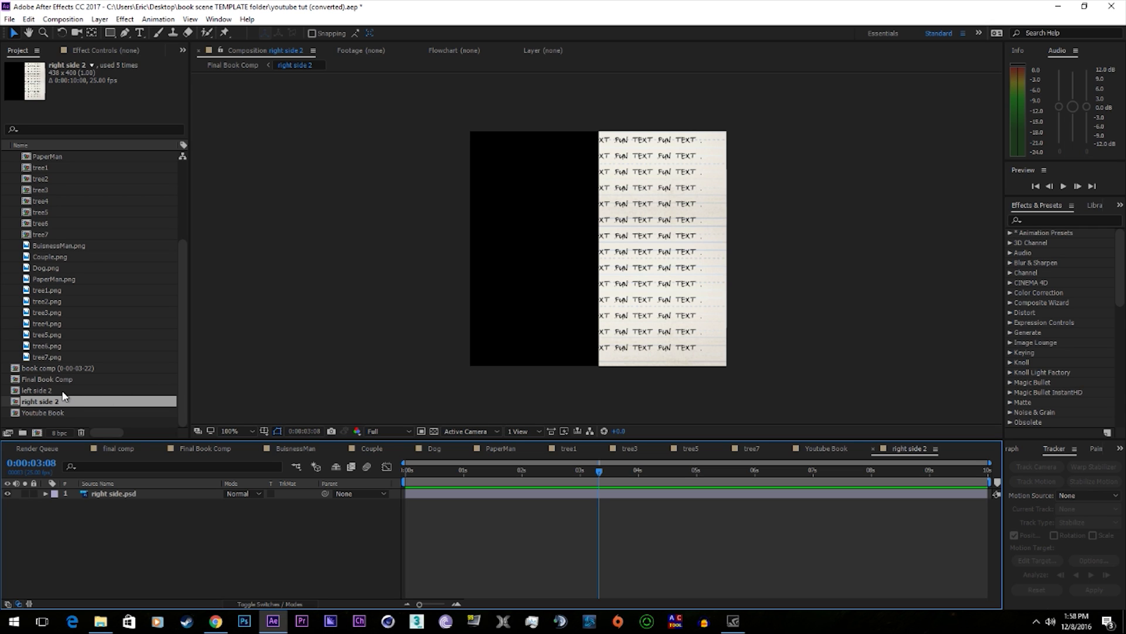
double_click(61, 390)
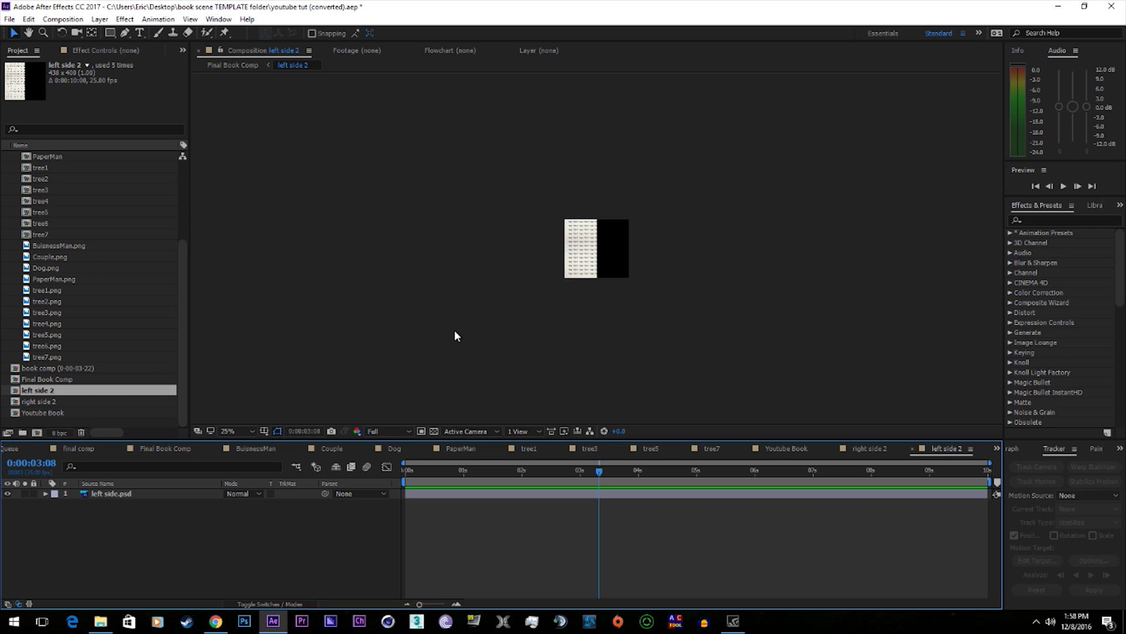
key(slash)
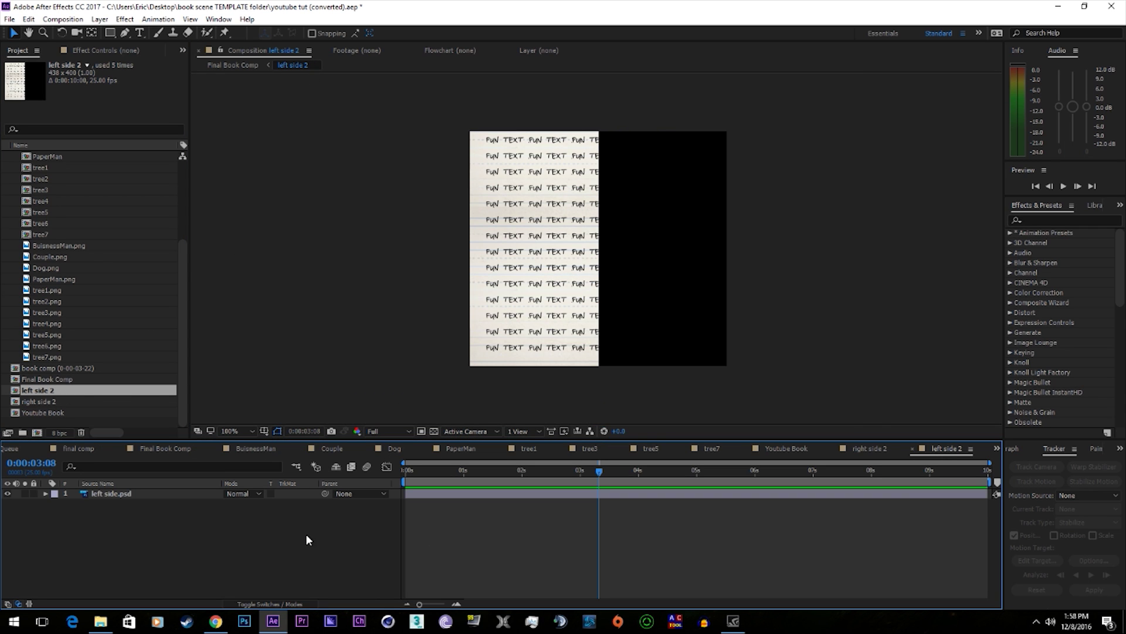
click(786, 448)
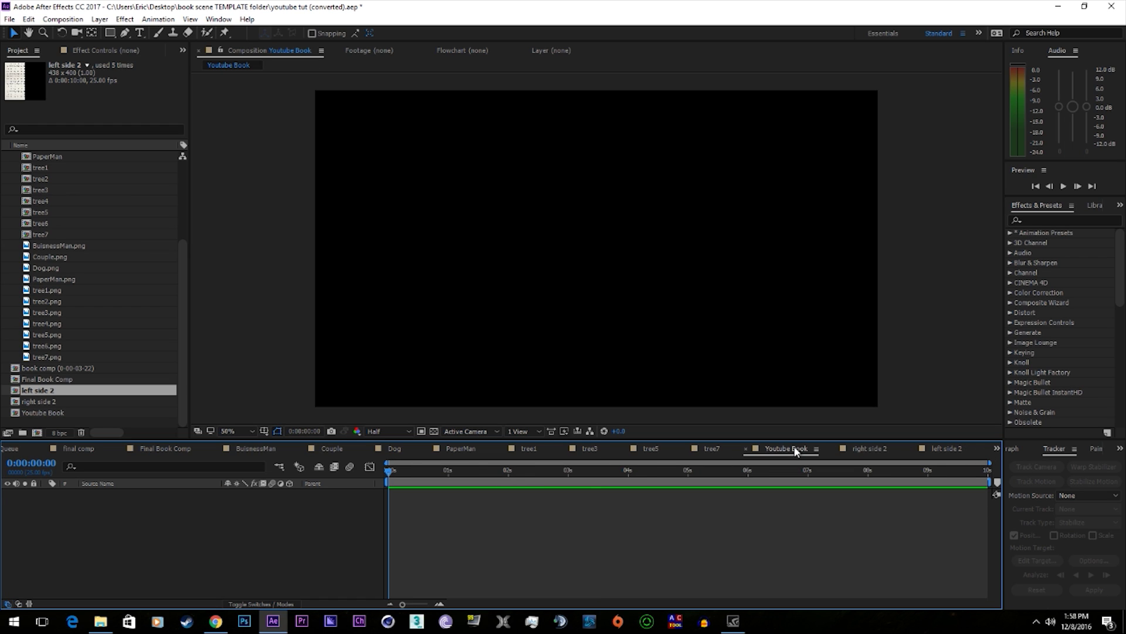
drag(135, 392, 107, 538)
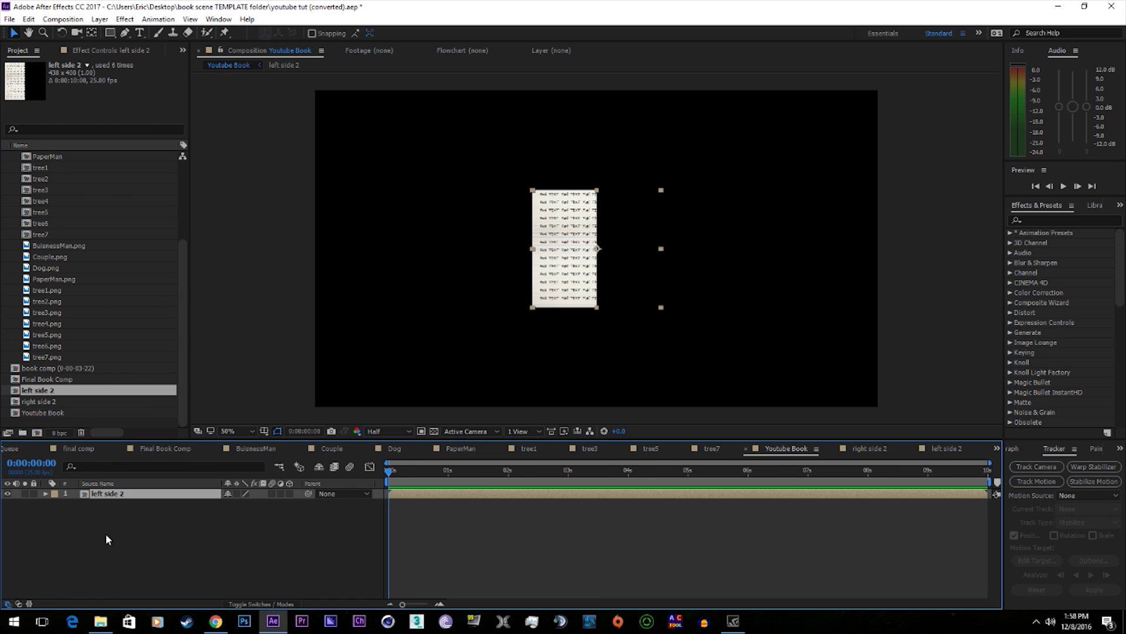
drag(63, 403, 105, 546)
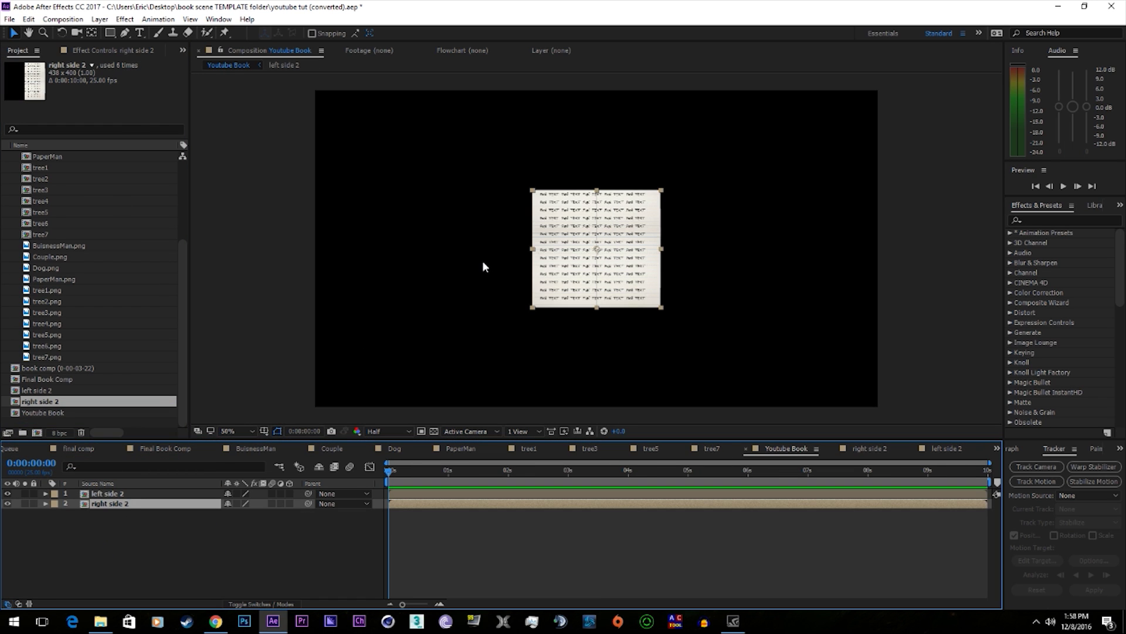
Make both page layers 3D and rotate them back around X to lie flat
click(289, 493)
click(290, 503)
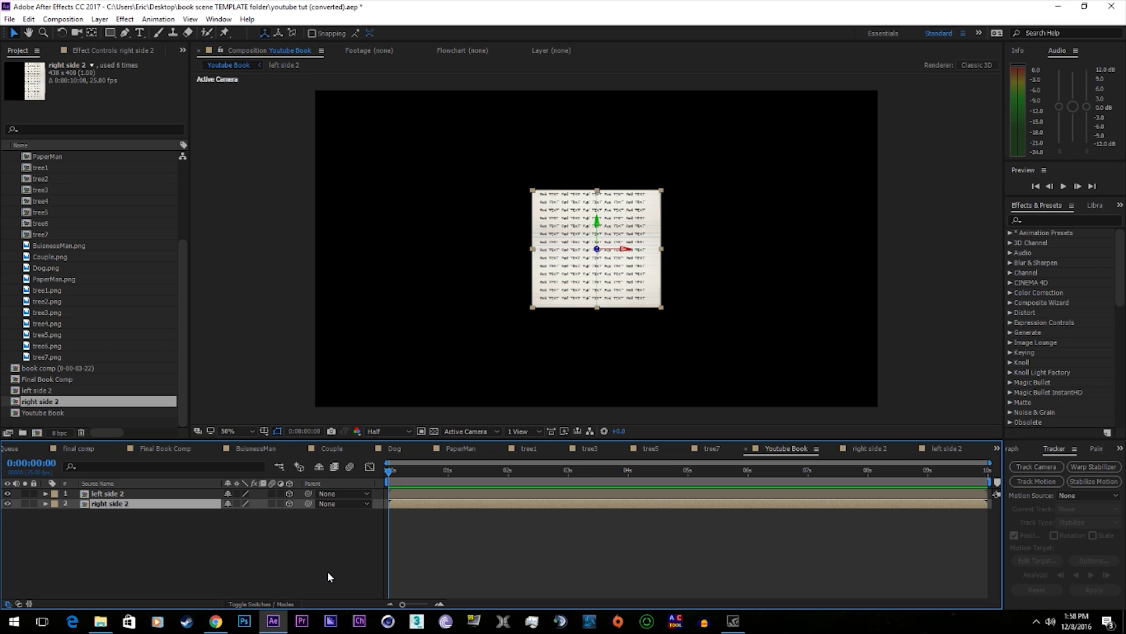
key(w)
key(ctrl+a)
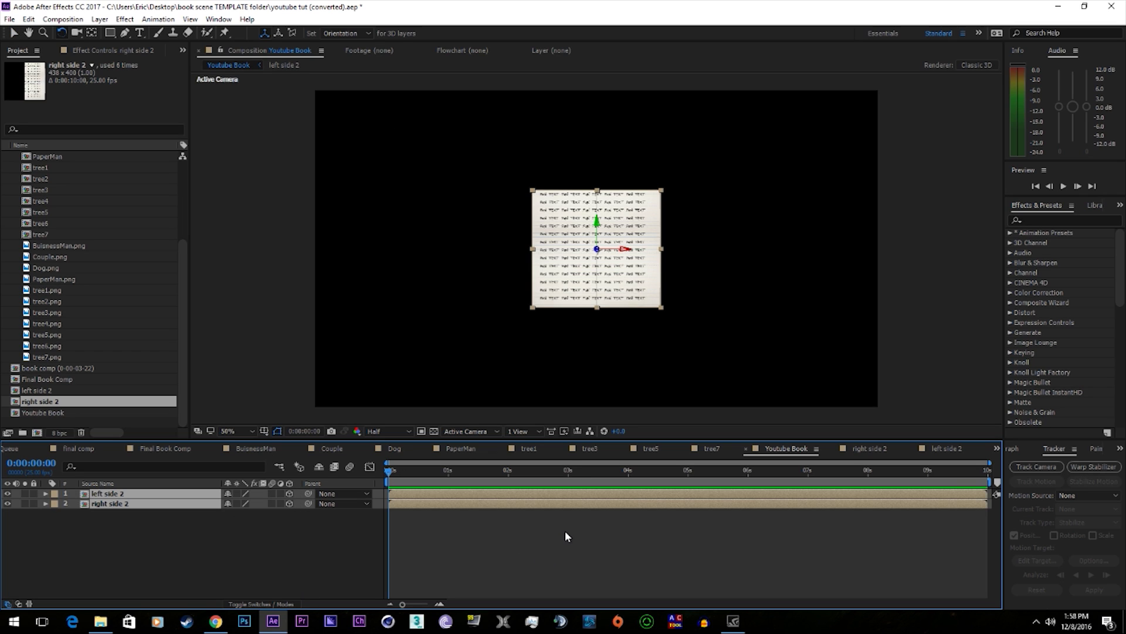
drag(619, 333, 619, 229)
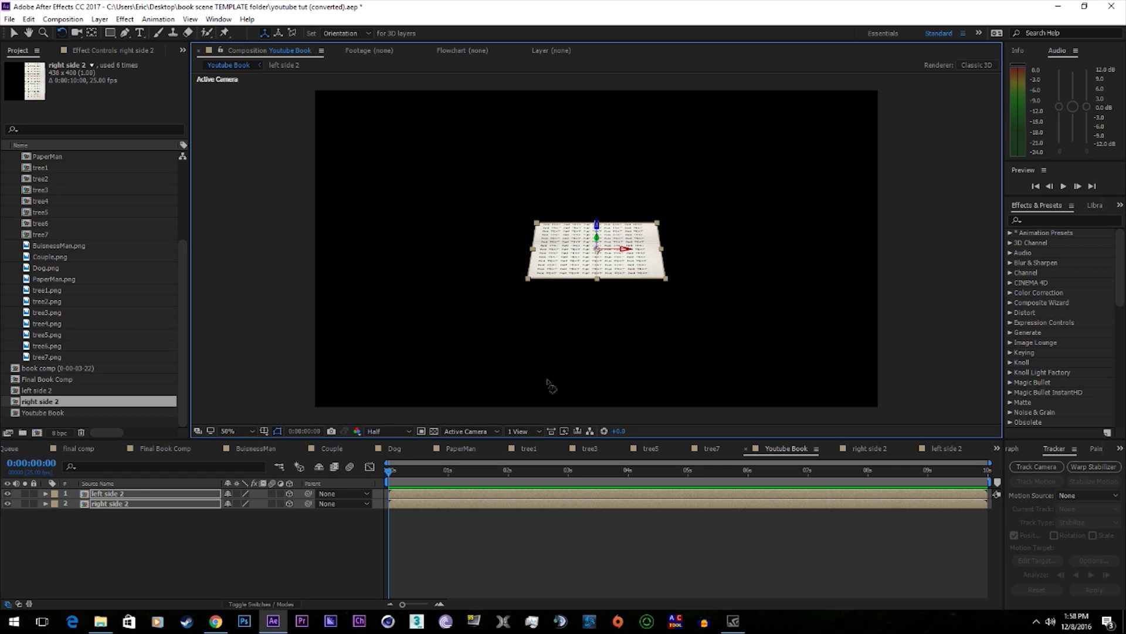
Add Camera 1 to Youtube Book using the 35mm lens preset
click(491, 524)
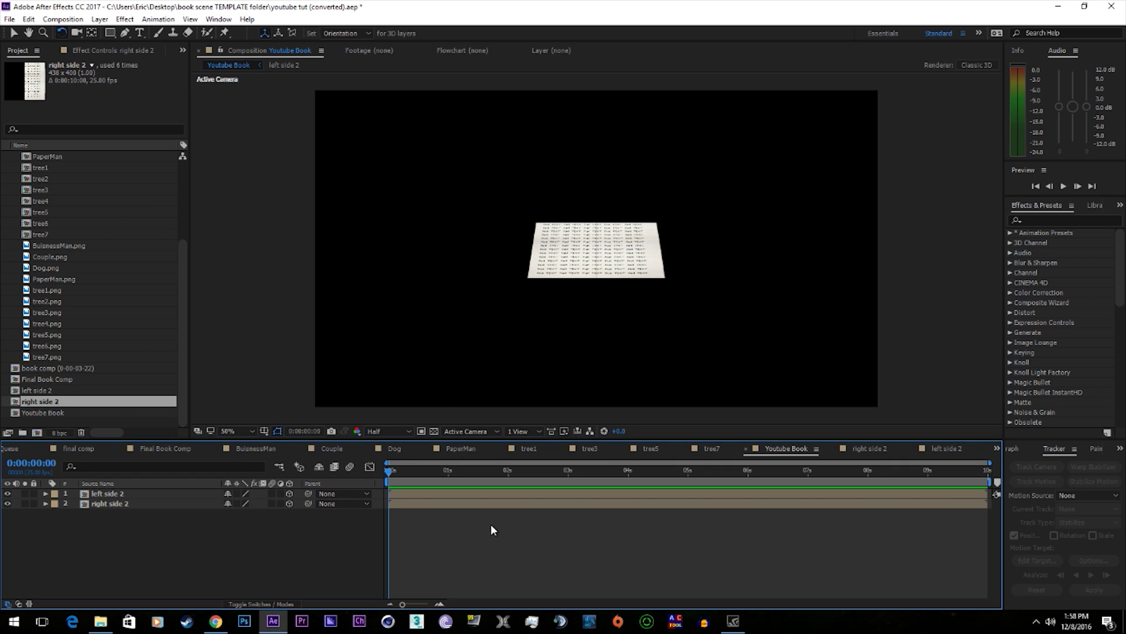
click(99, 19)
mouse_move(120, 33)
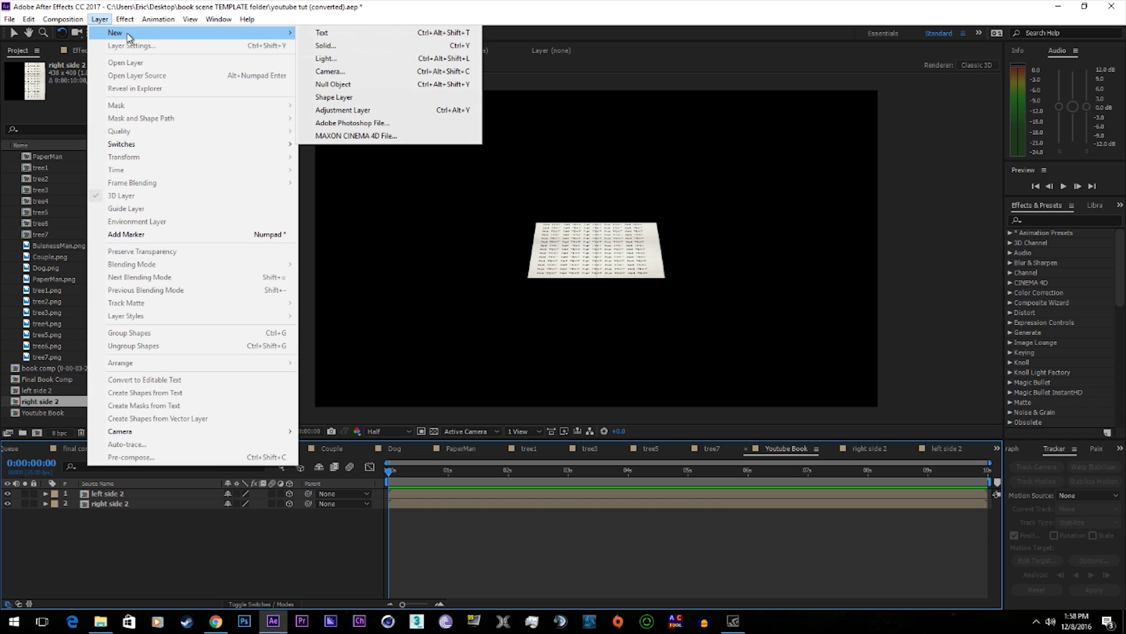
click(335, 74)
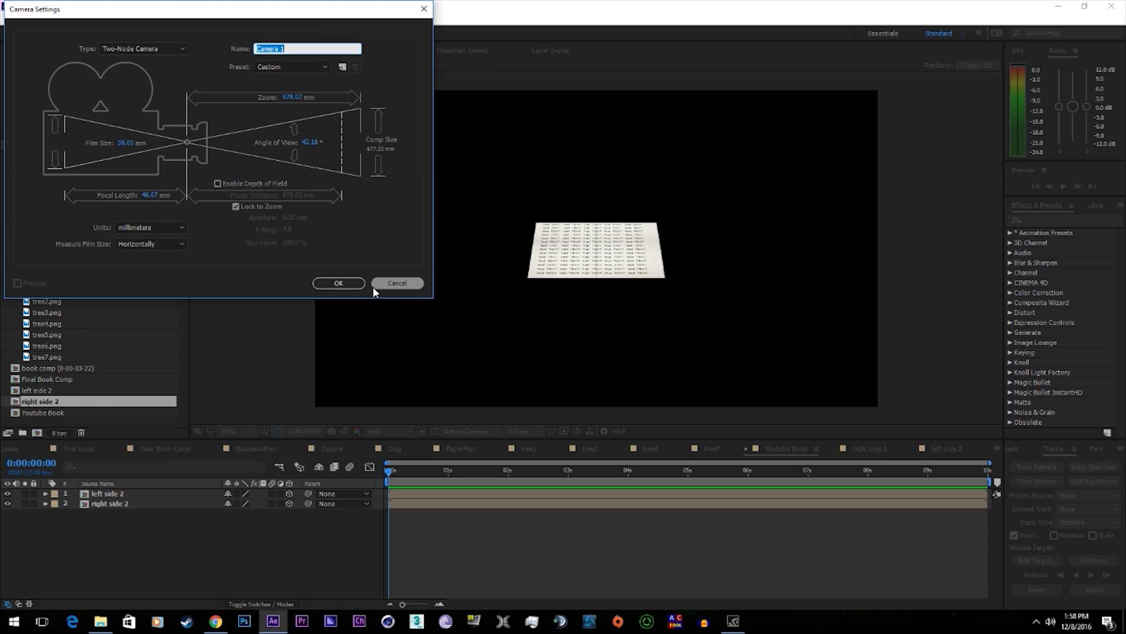
click(322, 67)
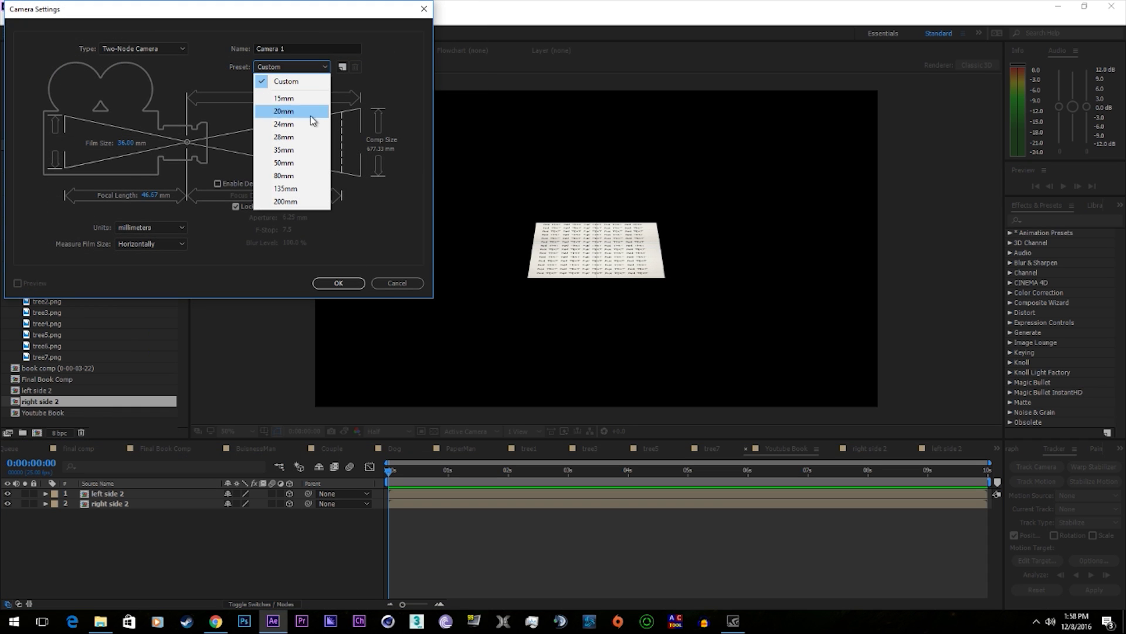
click(301, 149)
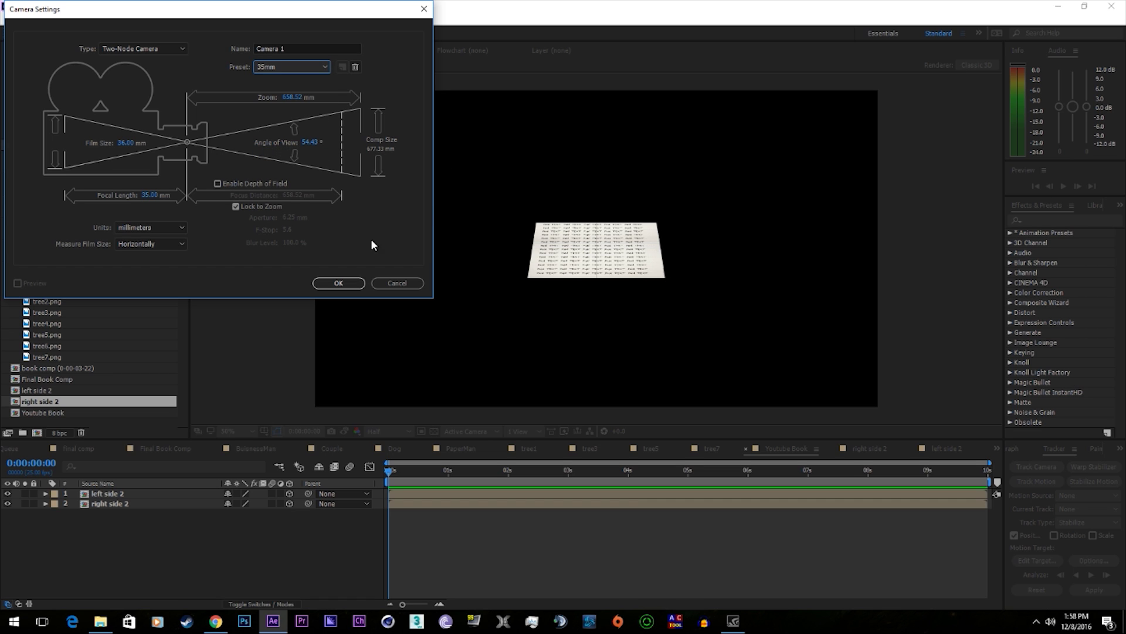
click(335, 285)
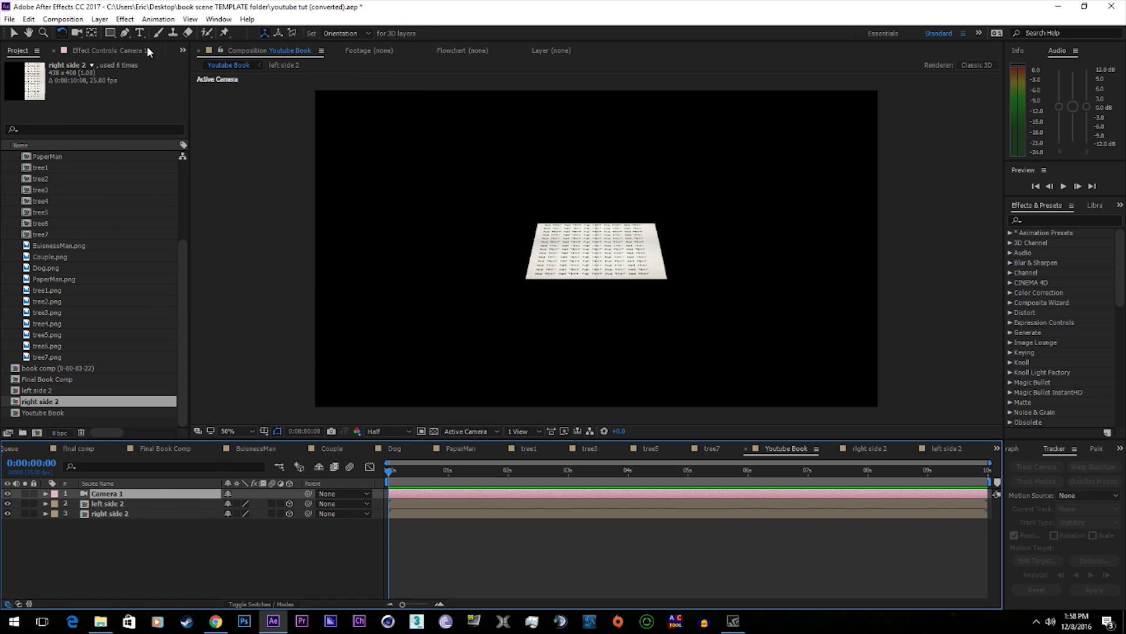
Add a null object named camera dolly and make it Camera 1's parent
click(99, 19)
mouse_move(176, 33)
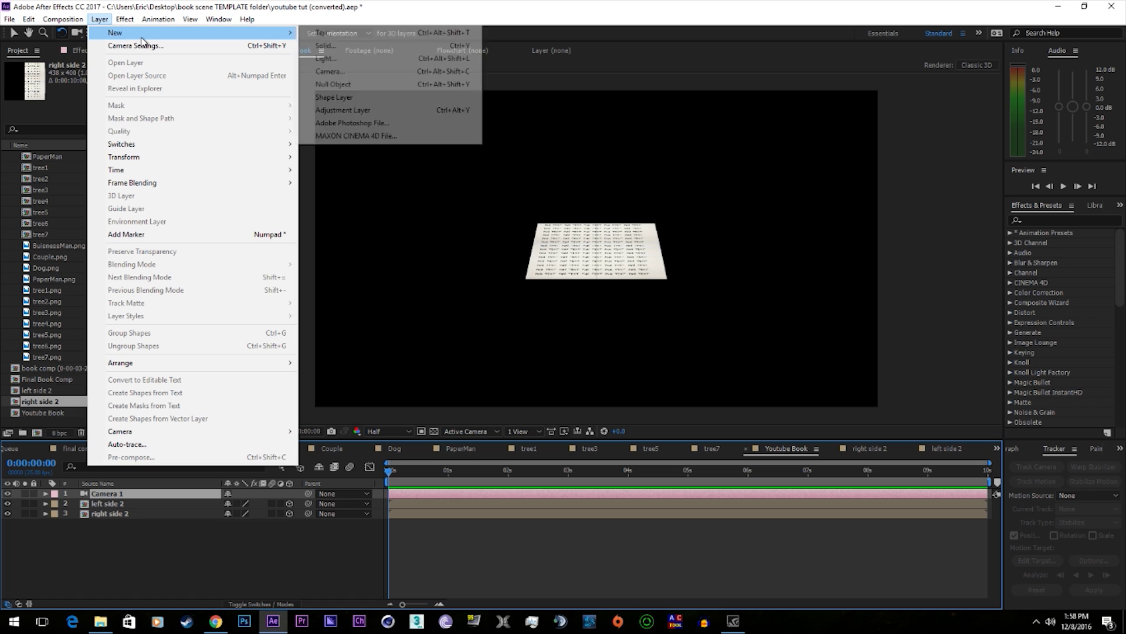
click(333, 83)
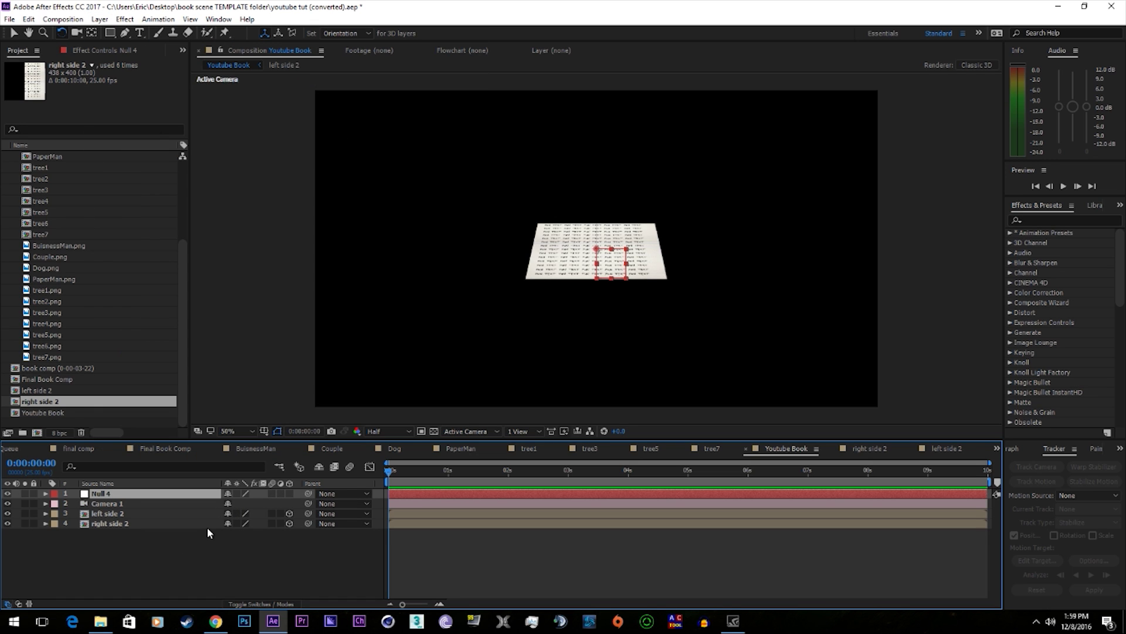
key(Return)
text(camera)
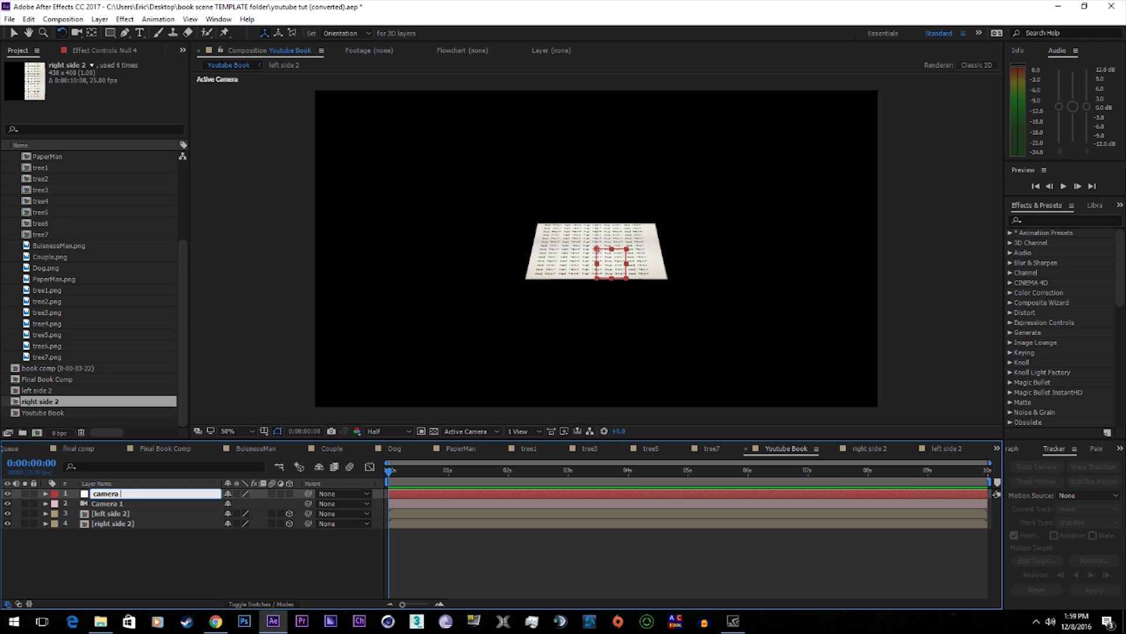
text( dolly)
key(Return)
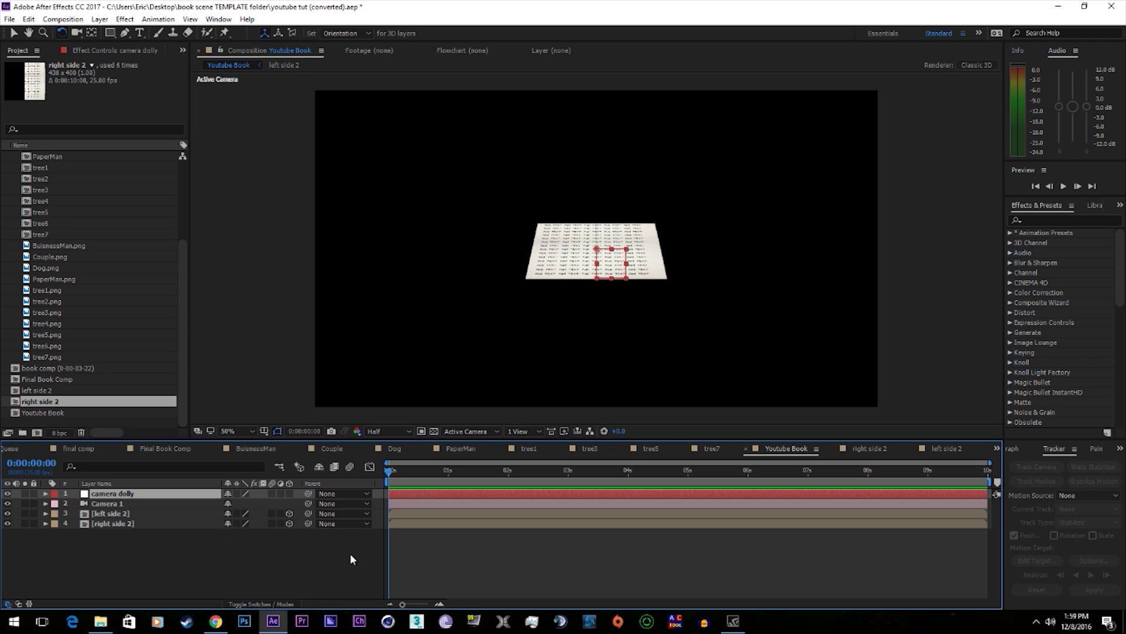
click(347, 502)
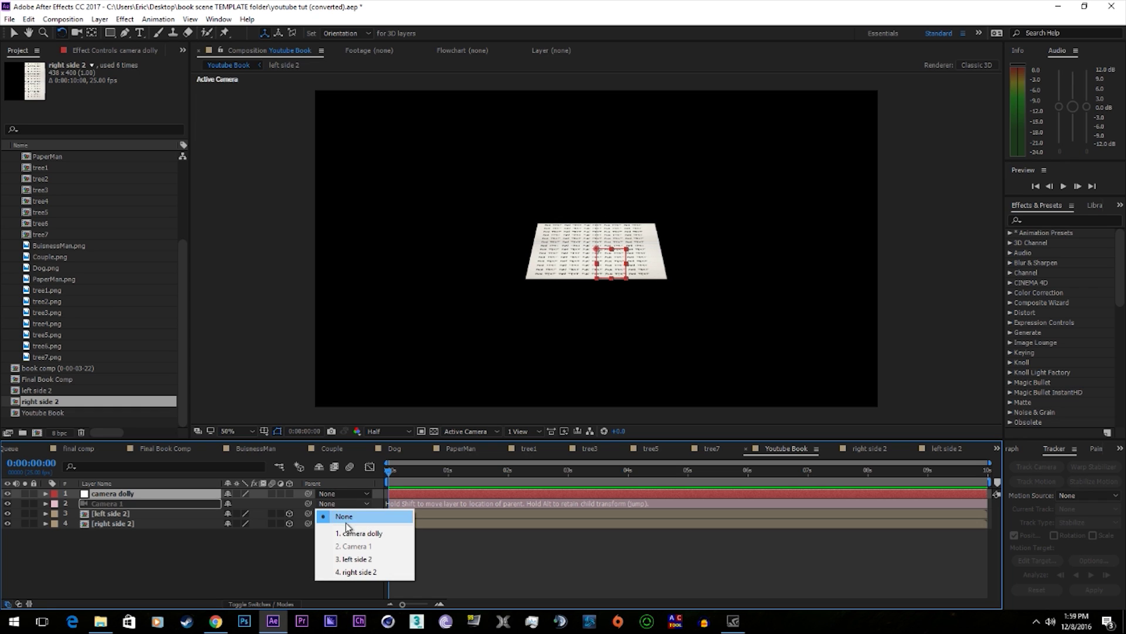
click(351, 534)
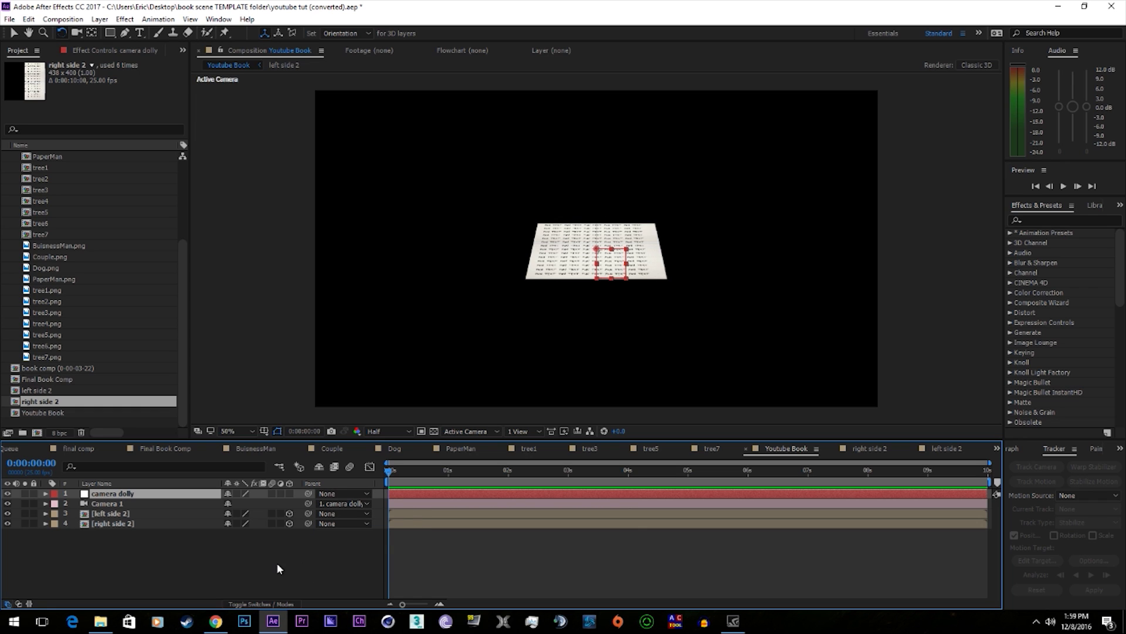
Make camera dolly 3D, then move and scale both book pages in the viewer
click(290, 493)
click(176, 514)
shift+click(176, 523)
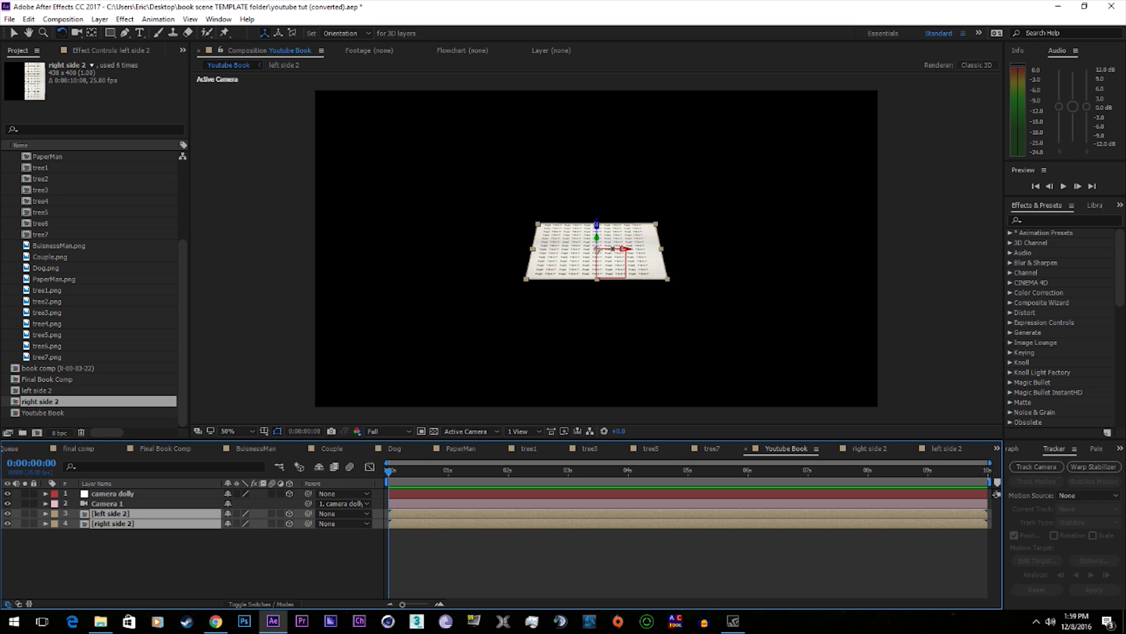
key(v)
drag(597, 243, 598, 293)
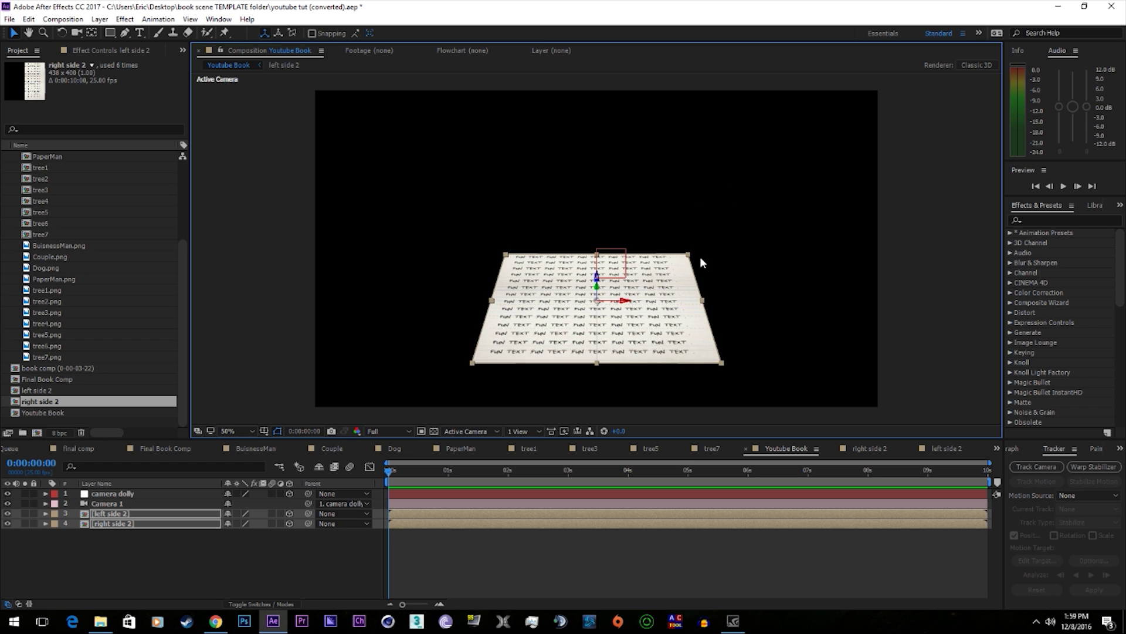
drag(693, 261, 769, 199)
drag(597, 289, 641, 188)
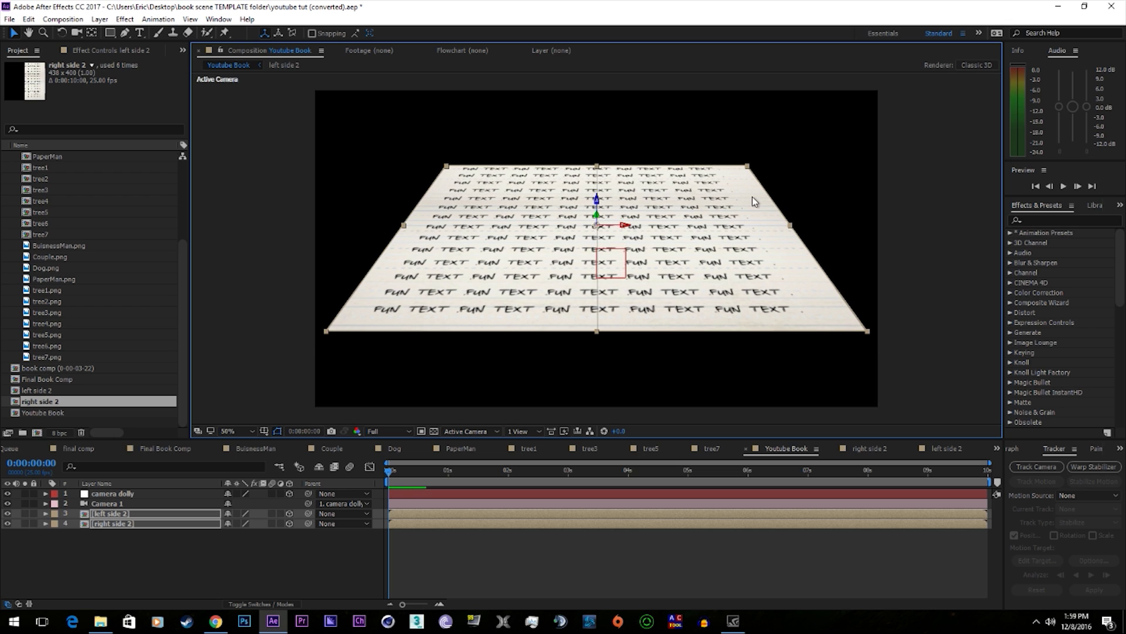
Leave only the left side 2 page layer selected
click(111, 513)
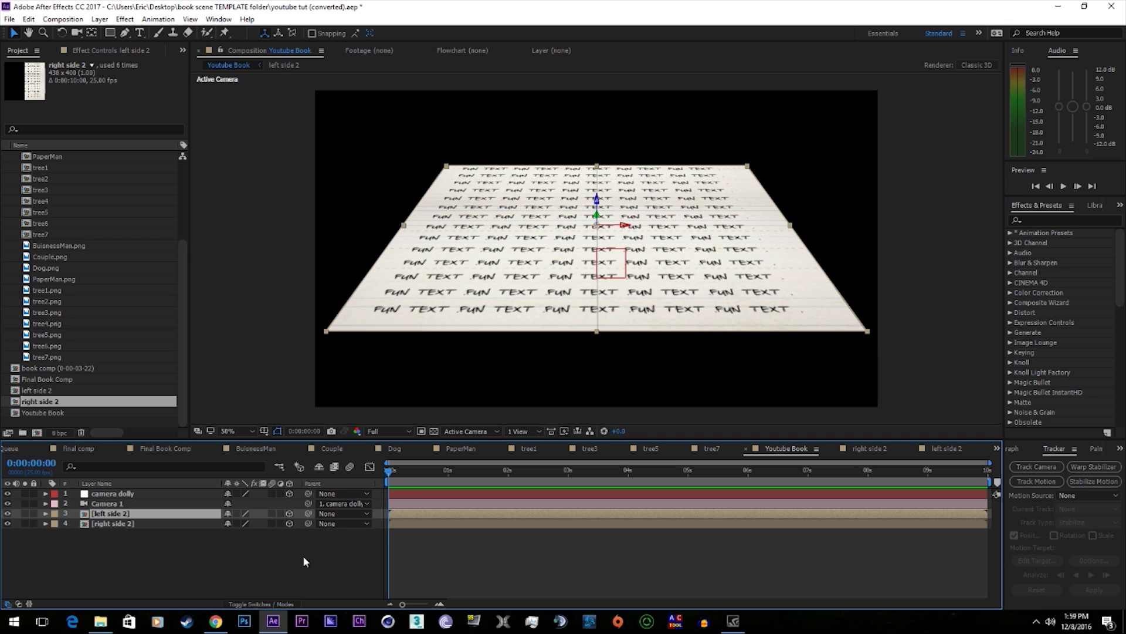
click(152, 522)
click(147, 550)
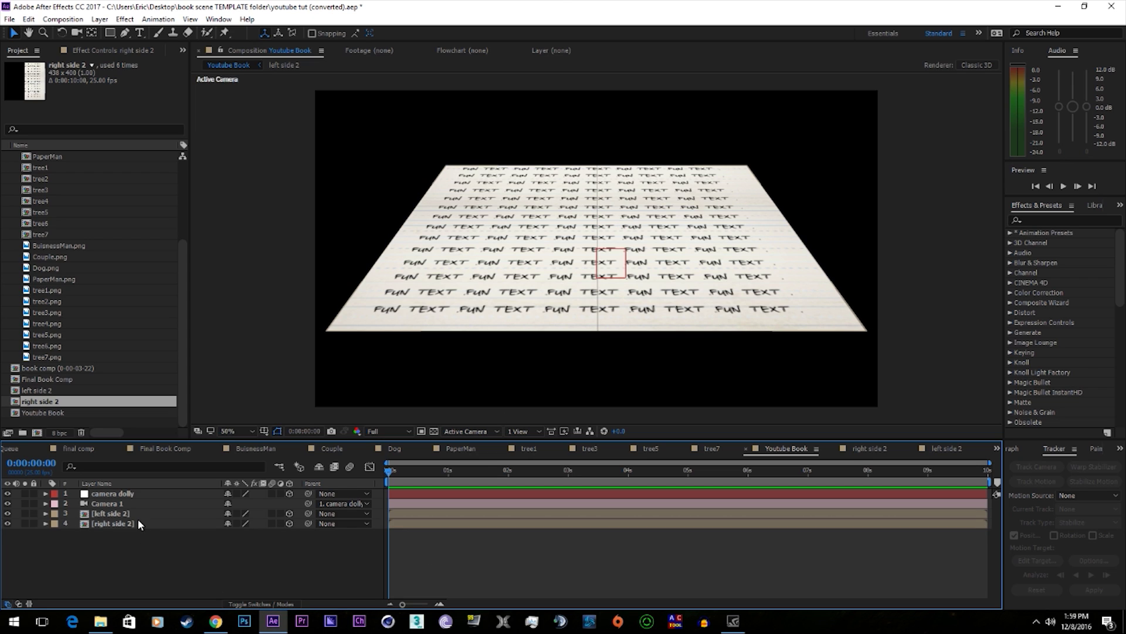
click(139, 514)
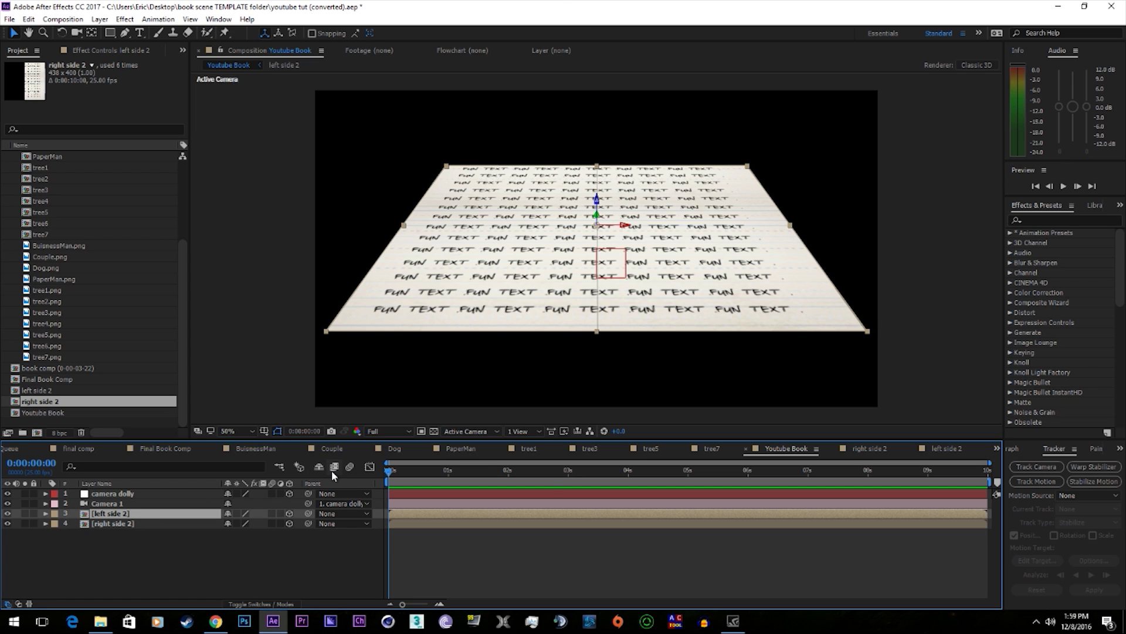
Set left side 2's Y Rotation to -90° and keyframe it at 0 s
key(r)
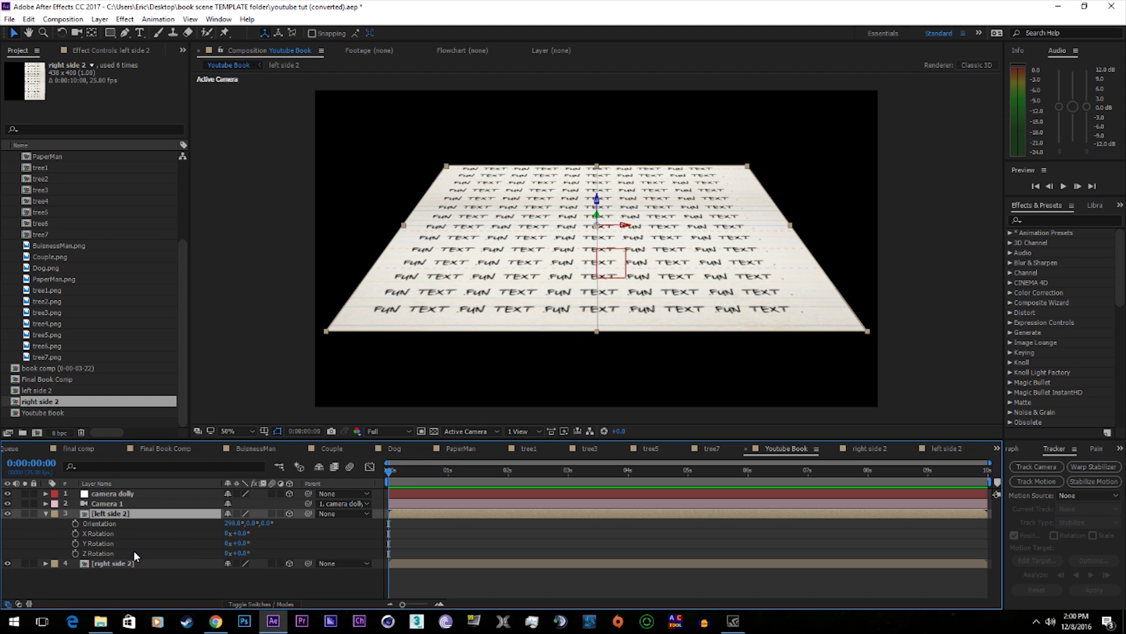
mouse_move(240, 543)
mouse_down()
mouse_move(258, 547)
mouse_move(206, 528)
mouse_move(249, 533)
mouse_move(231, 543)
mouse_up()
click(235, 543)
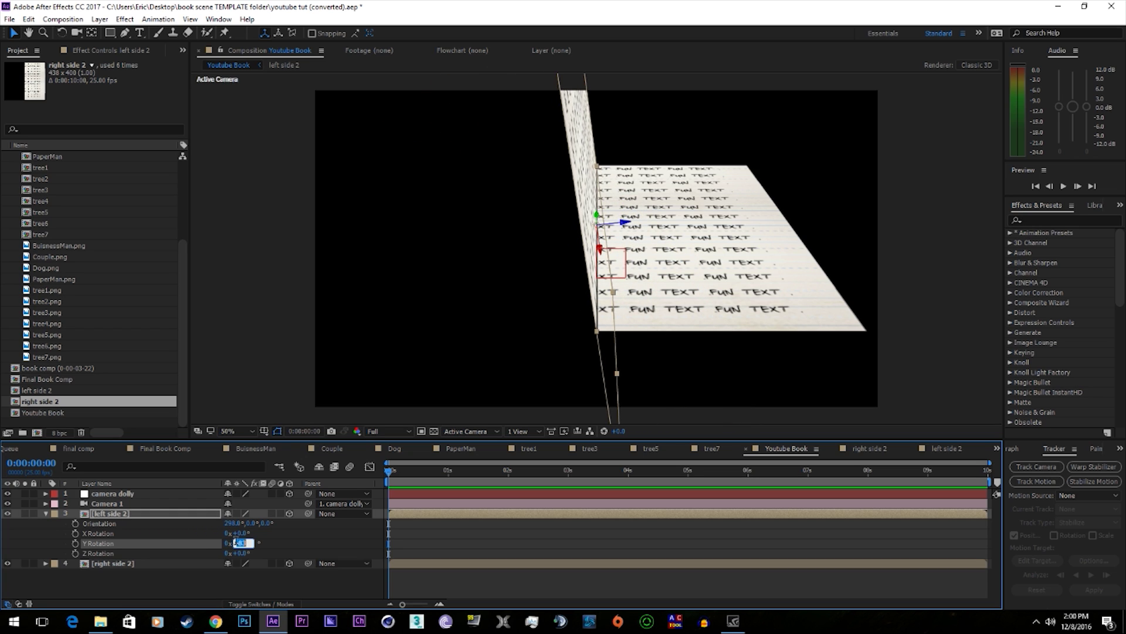
text(-90)
key(Return)
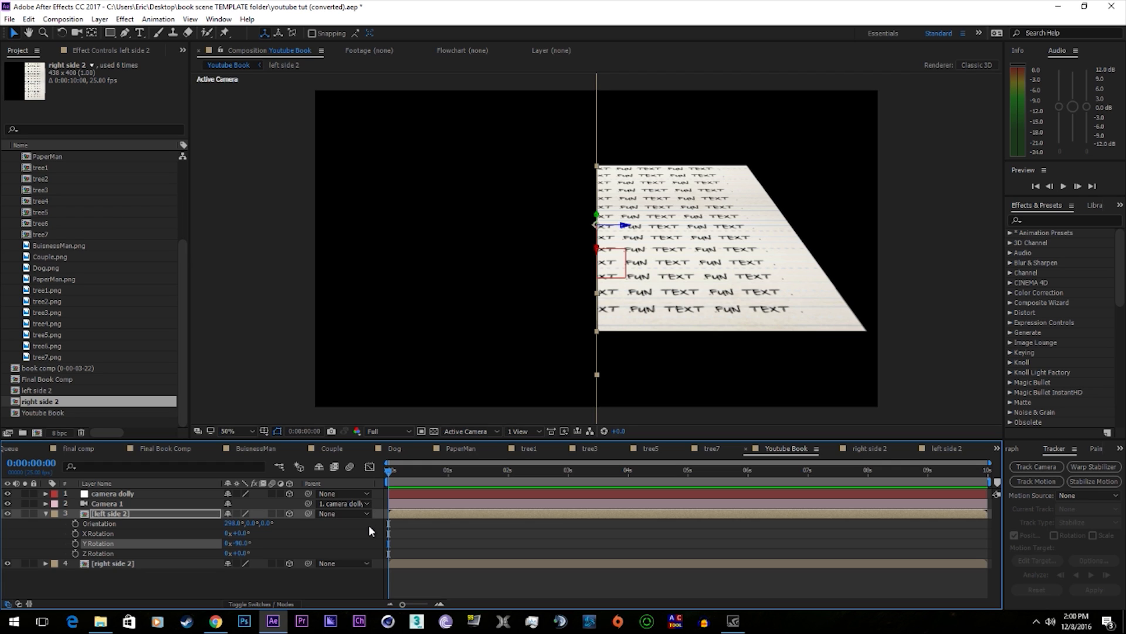
click(76, 543)
Set right side 2's Y Rotation to 90° and keyframe it at 0 s
click(46, 564)
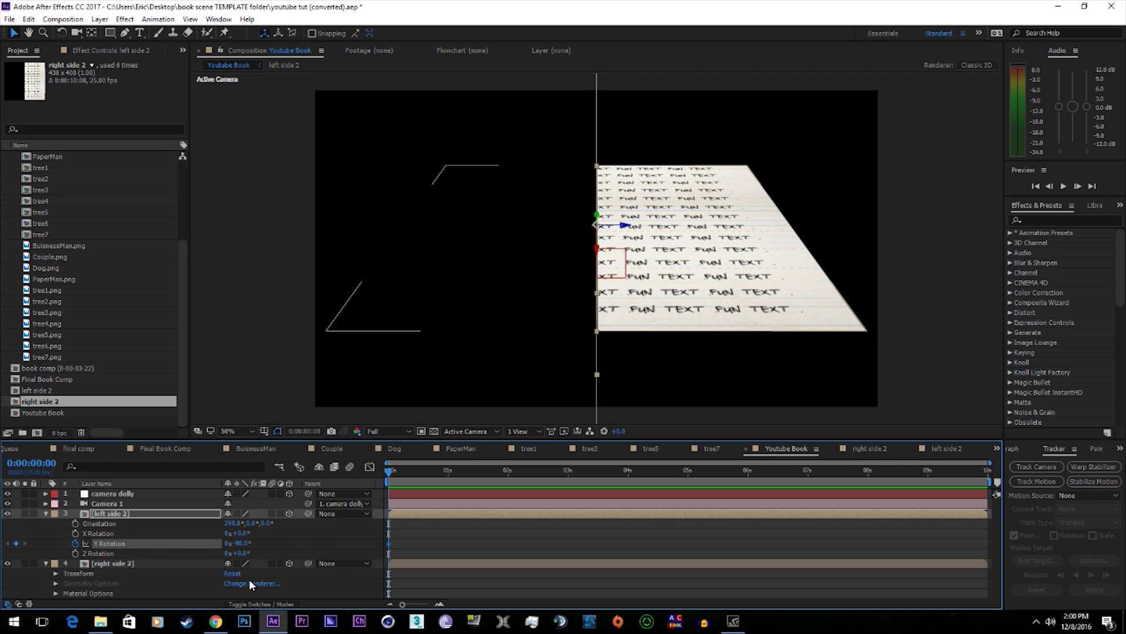
click(97, 564)
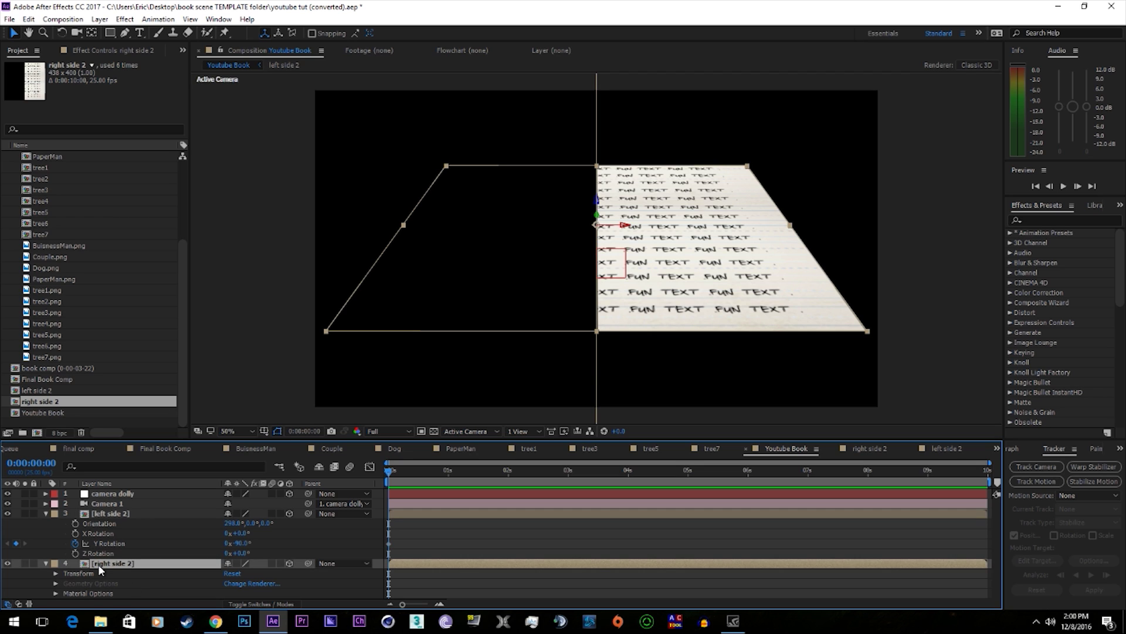
key(r)
scroll(177, 587, down, 1)
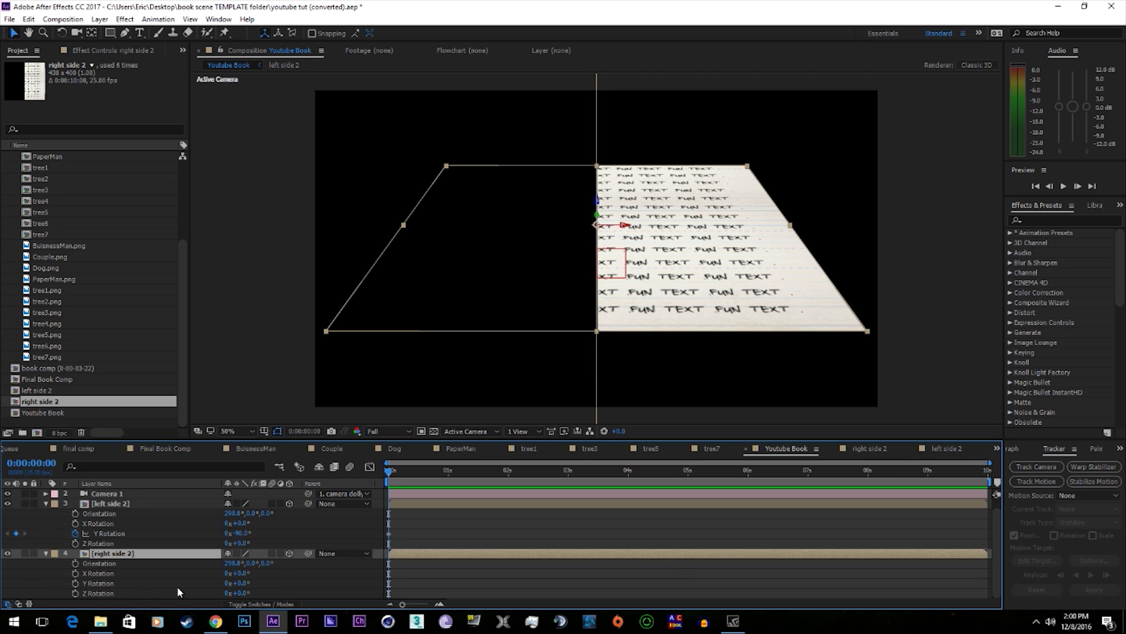
click(232, 585)
key(Return)
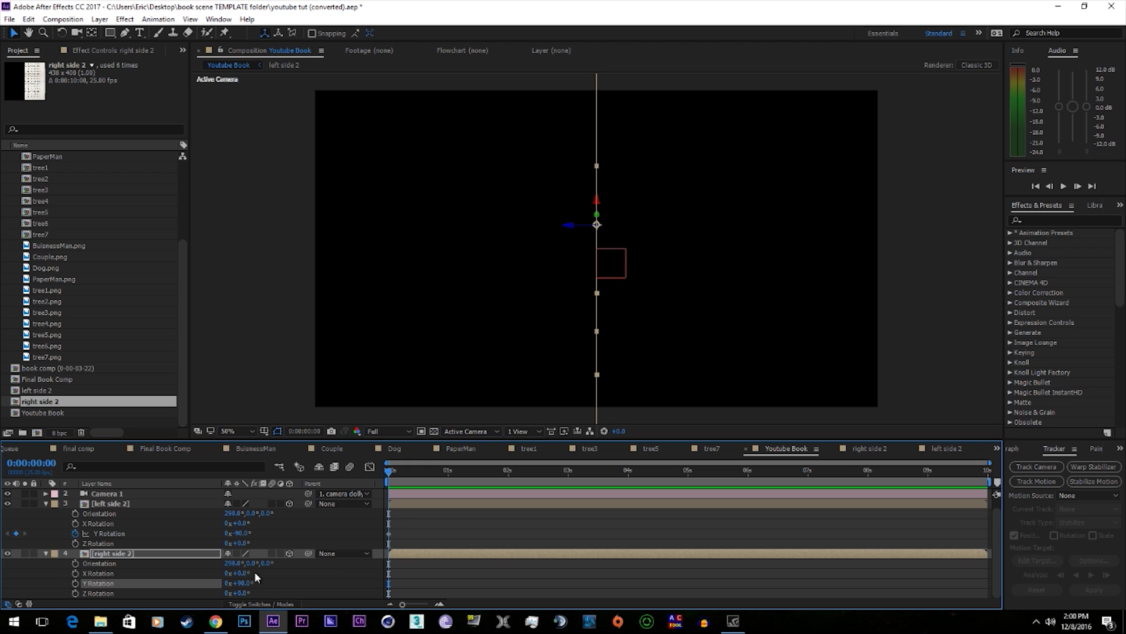
click(76, 583)
At about 2 seconds, set both pages' Y Rotation to 0°, then return to the start
drag(480, 468, 508, 488)
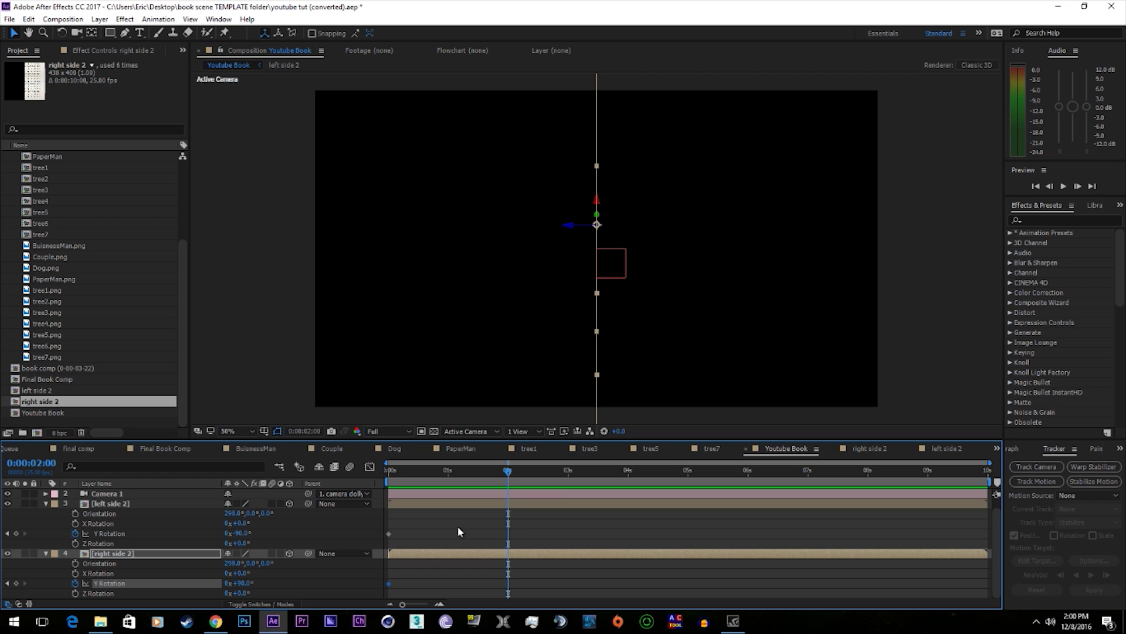
click(239, 582)
text(0)
click(261, 530)
click(241, 531)
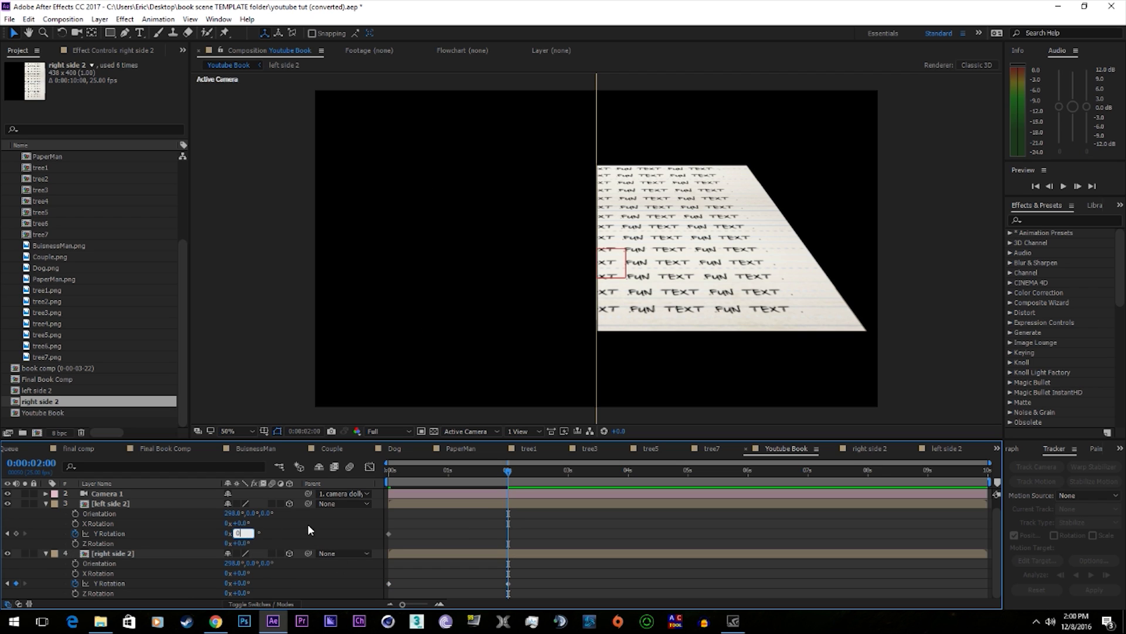
text(0)
click(309, 522)
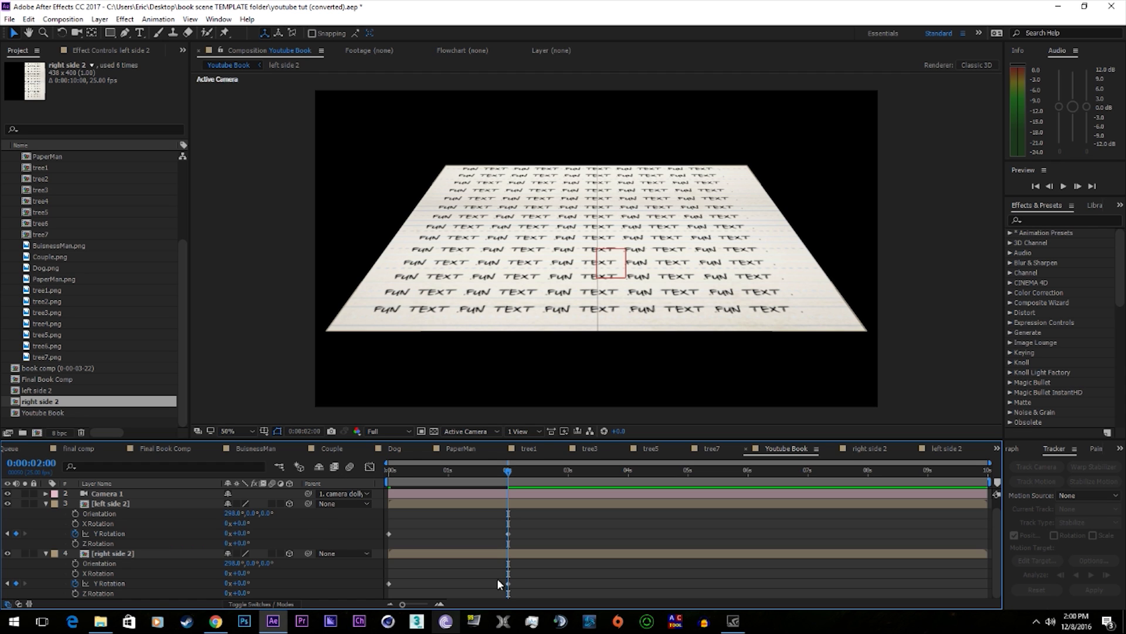
drag(508, 470, 508, 504)
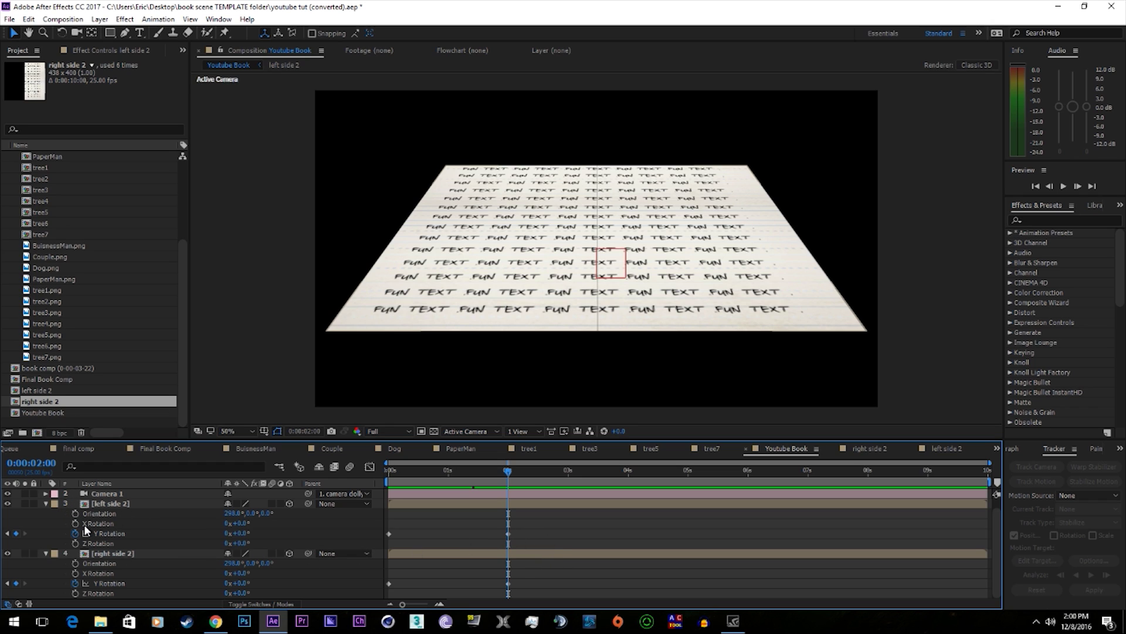
Duplicate the right side 2 page and rename the copy right backing 1
click(44, 553)
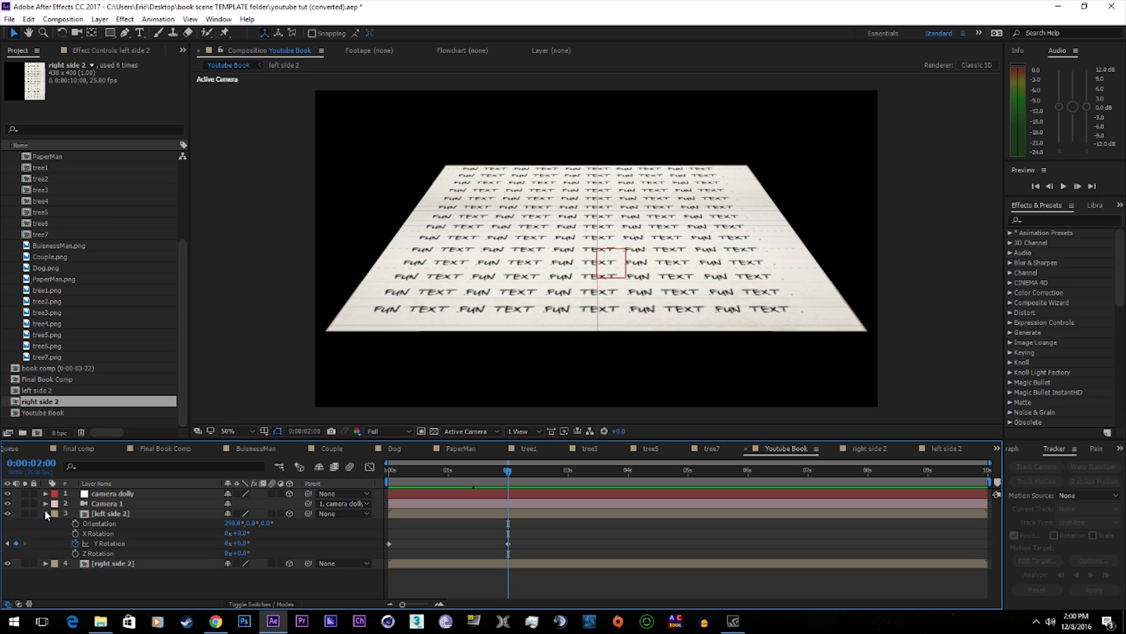
click(45, 511)
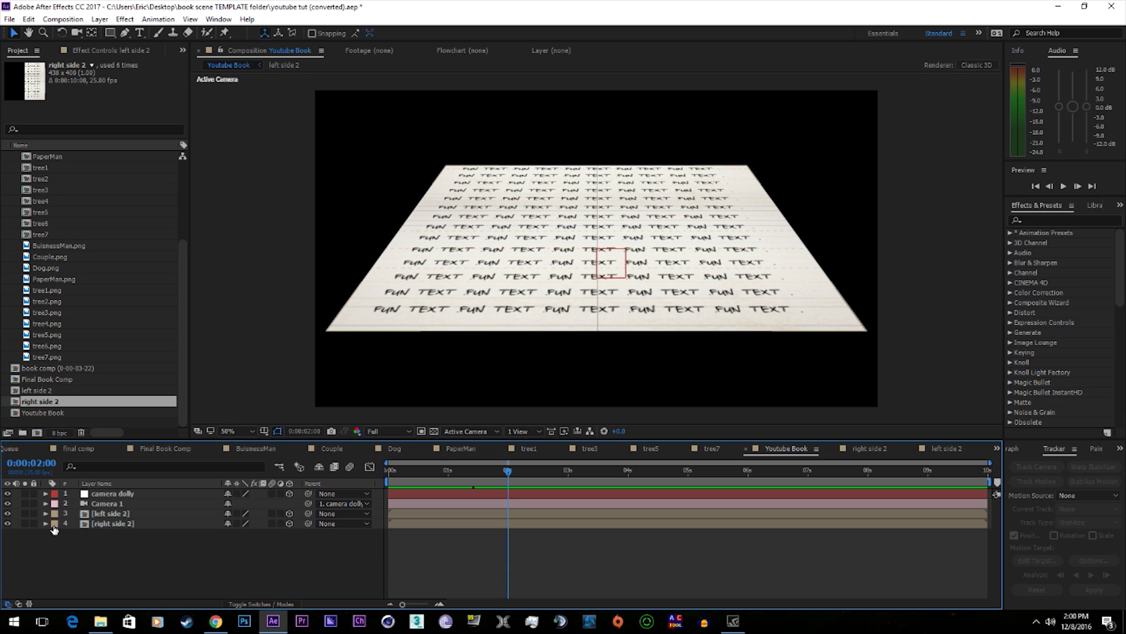
click(141, 524)
key(ctrl+d)
click(140, 534)
key(p)
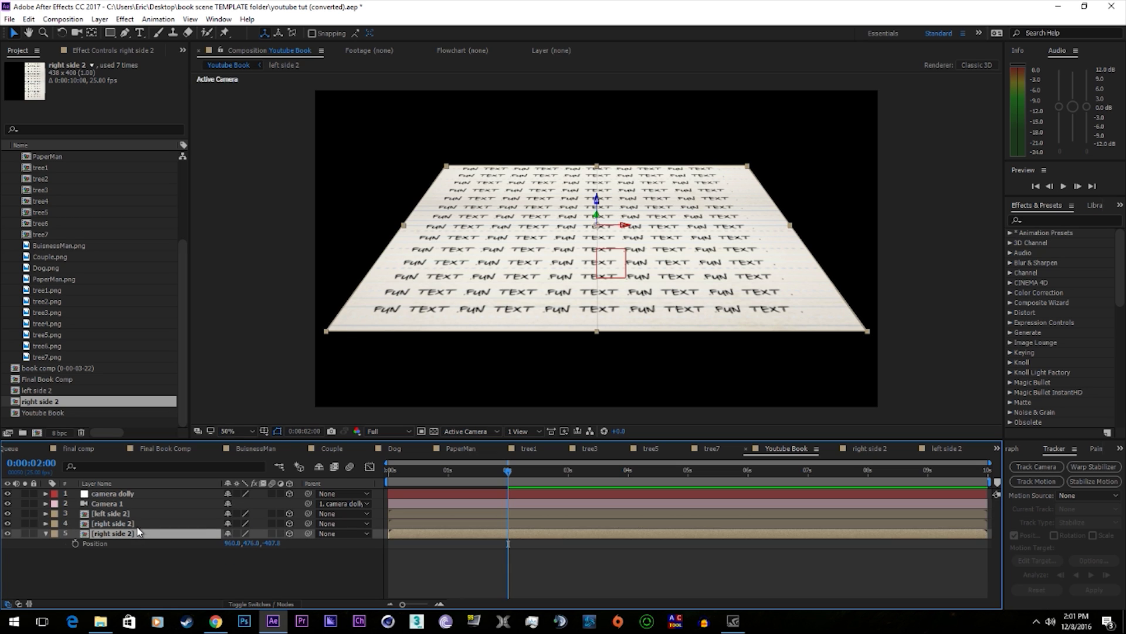
drag(254, 560, 265, 565)
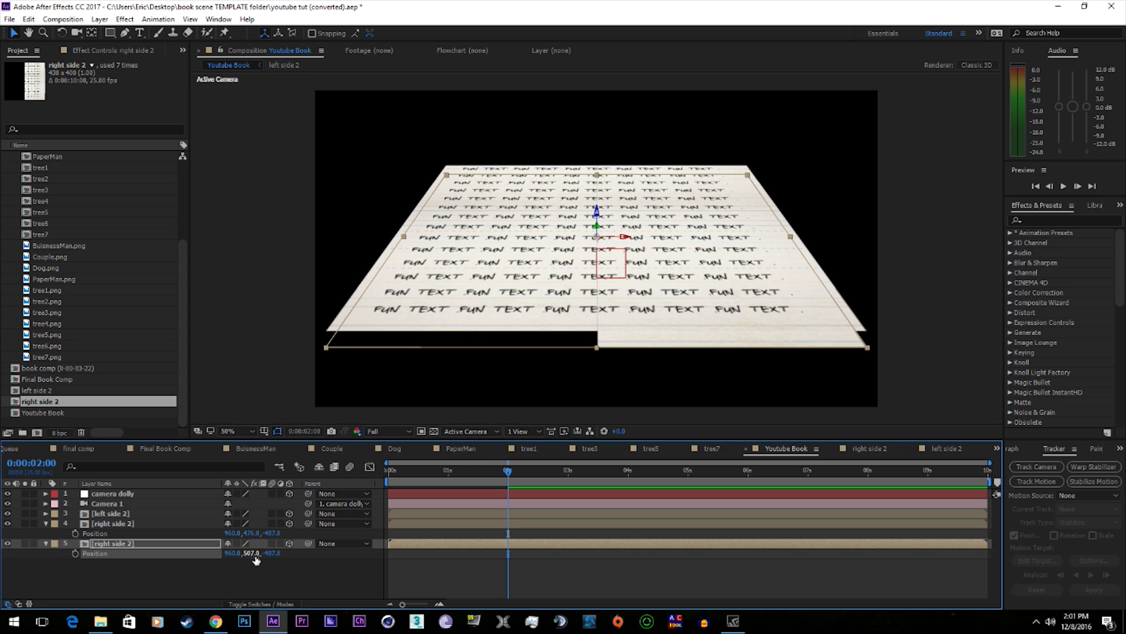
drag(251, 557, 236, 558)
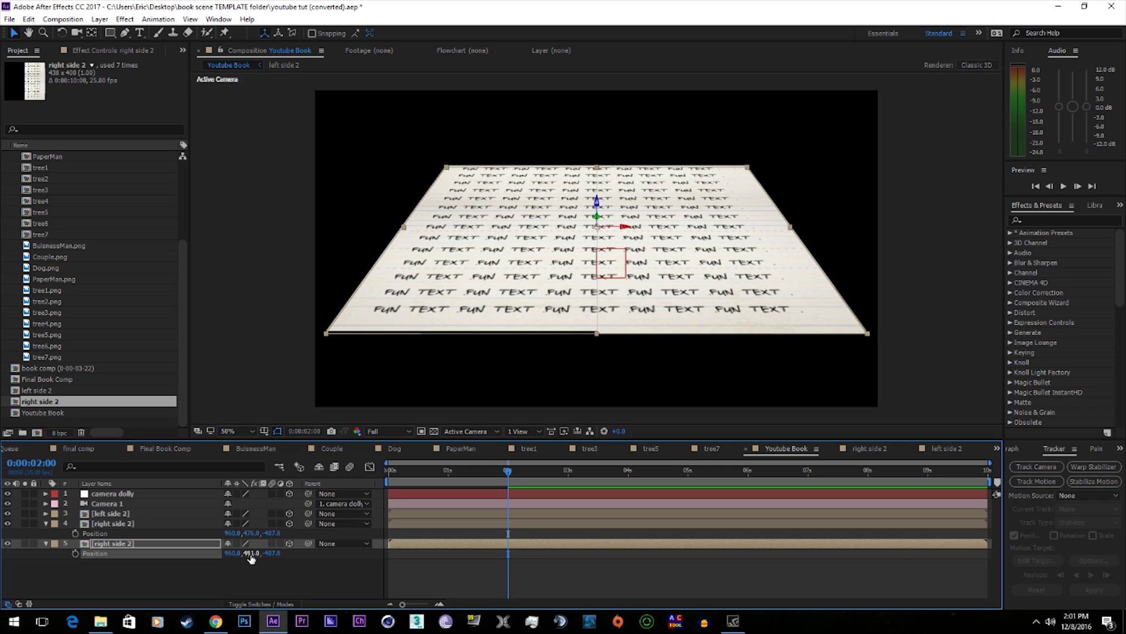
click(233, 543)
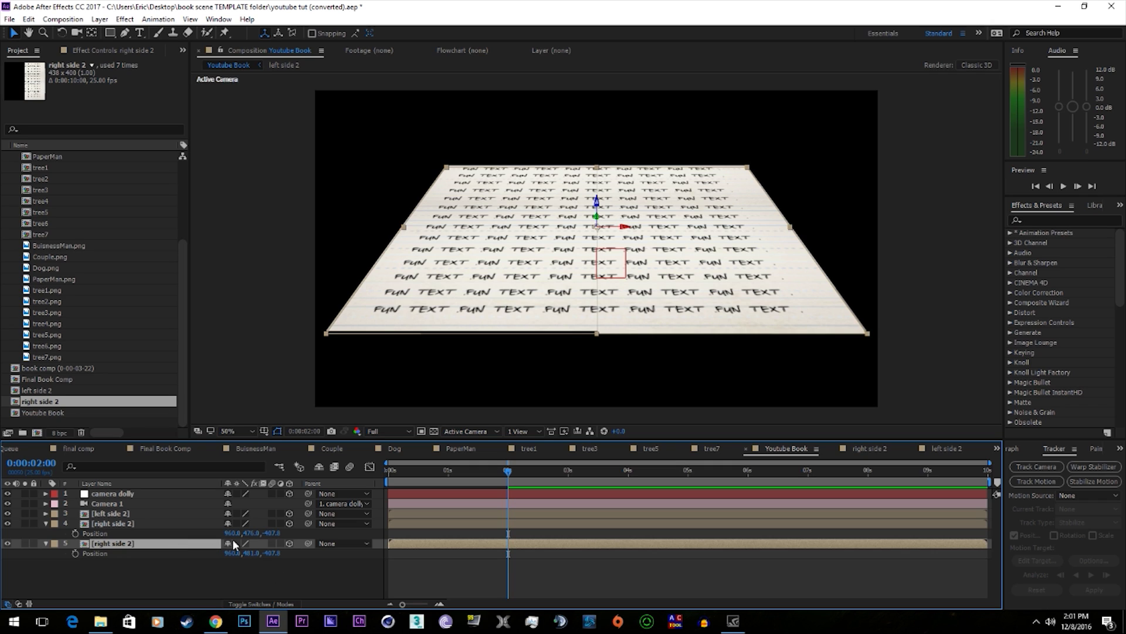
key(Return)
text(backing)
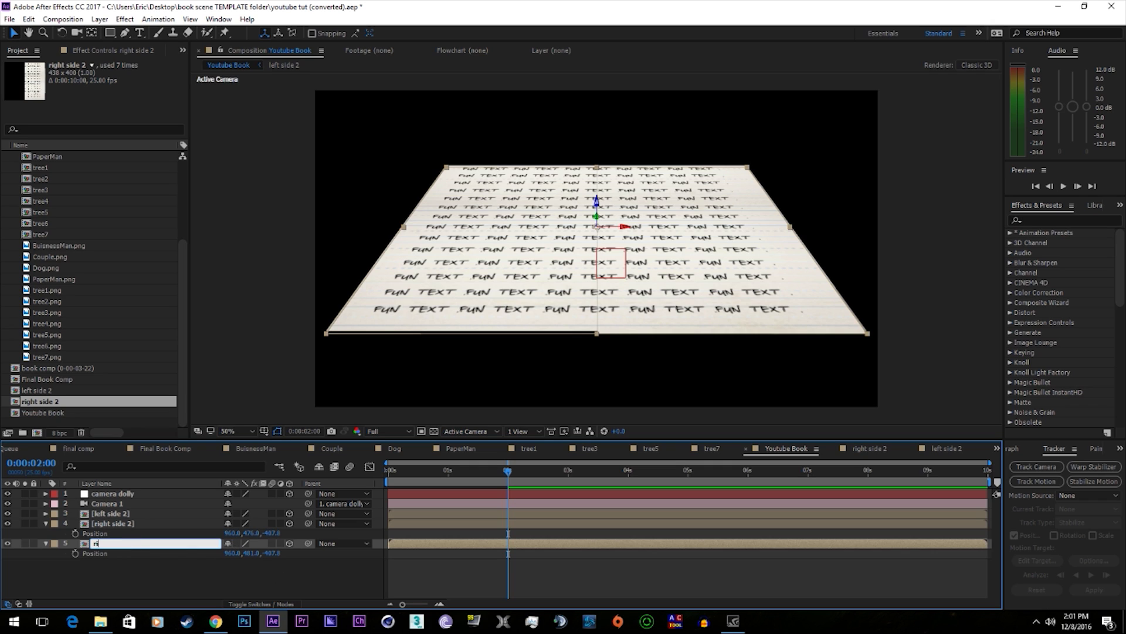
text( 1)
key(Return)
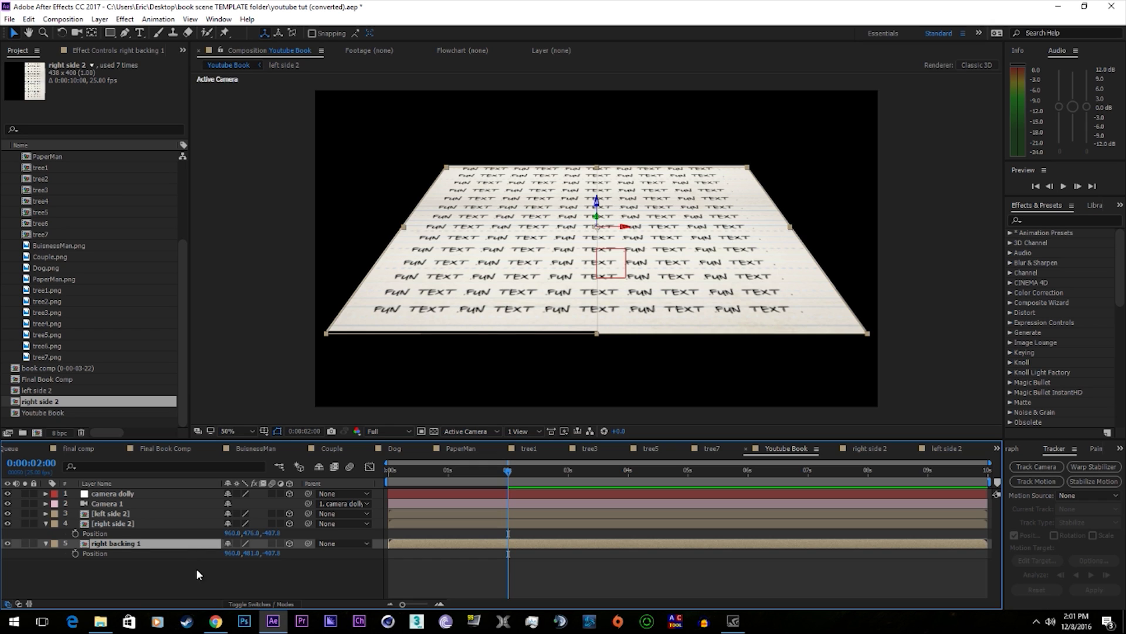
Add right backing 2 beneath it, with Position Y 486 and 496 for backings 1 and 2
key(ctrl+d)
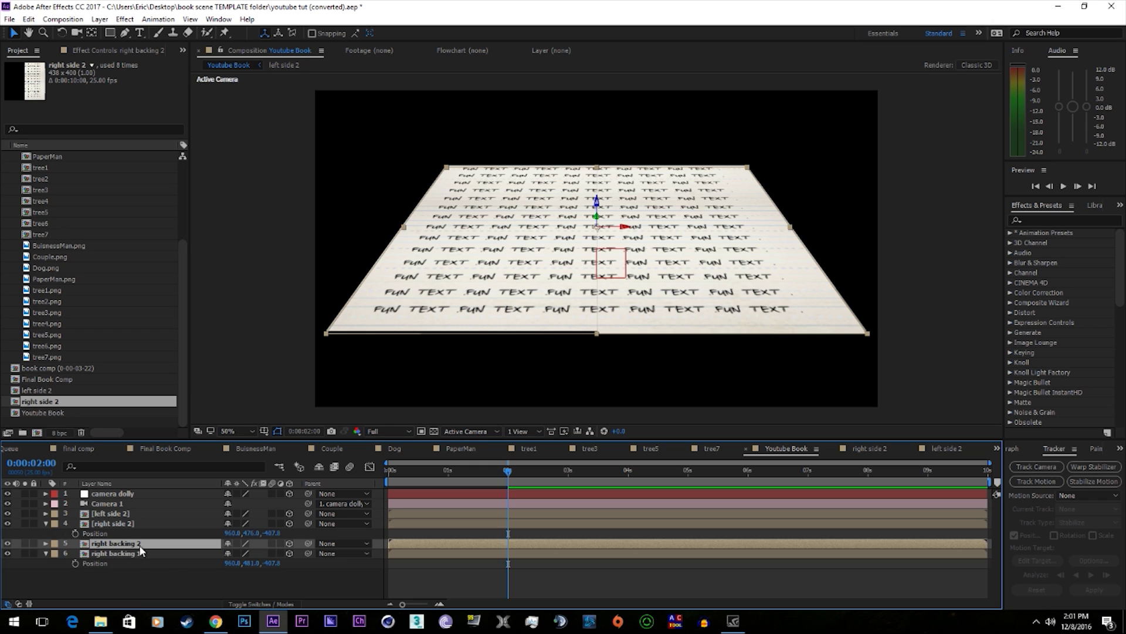
drag(143, 544, 135, 562)
key(p)
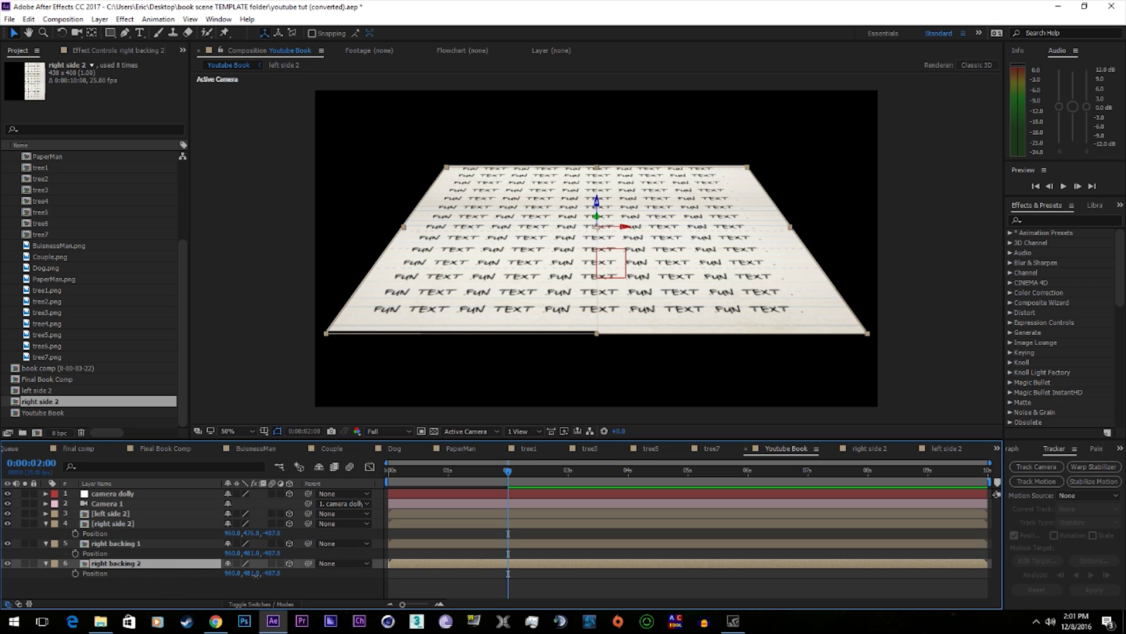
drag(256, 574, 287, 582)
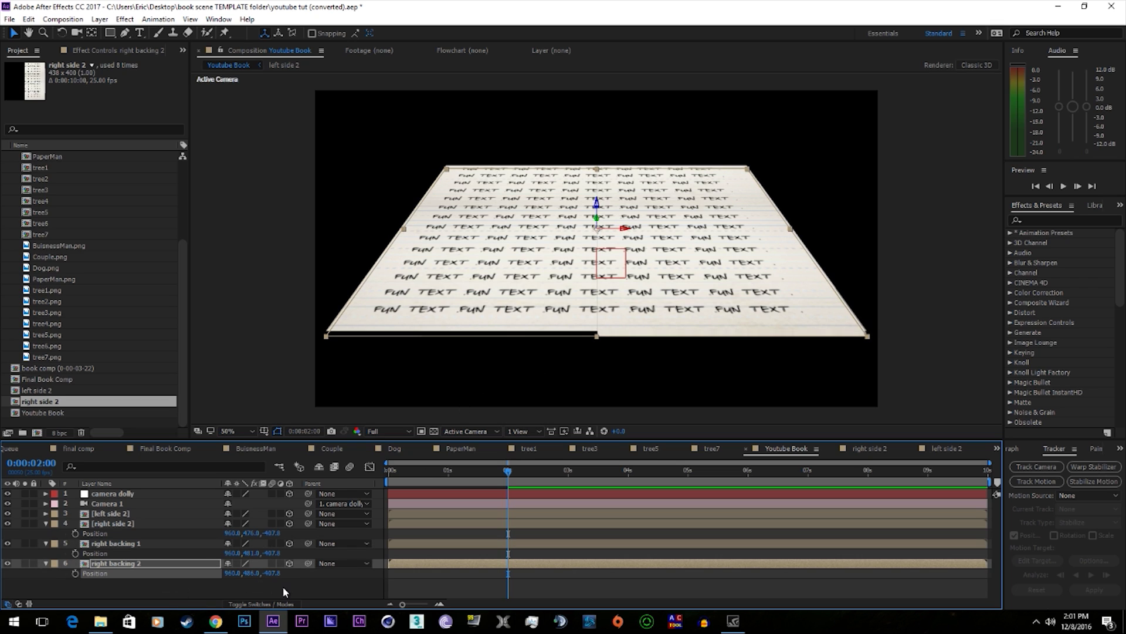
click(251, 552)
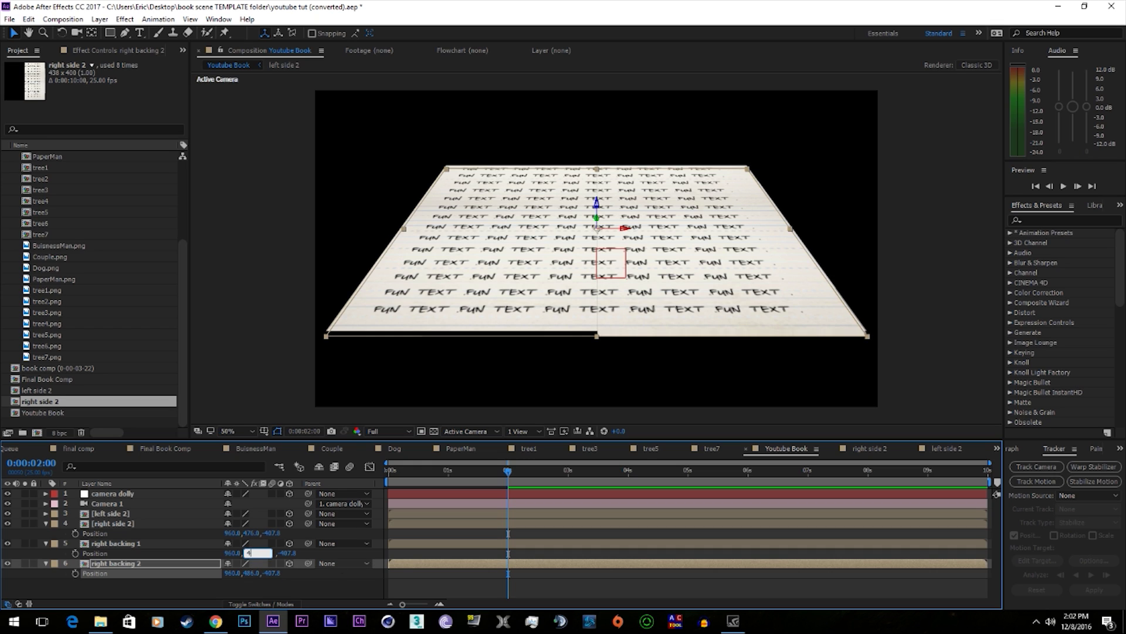
key(Return)
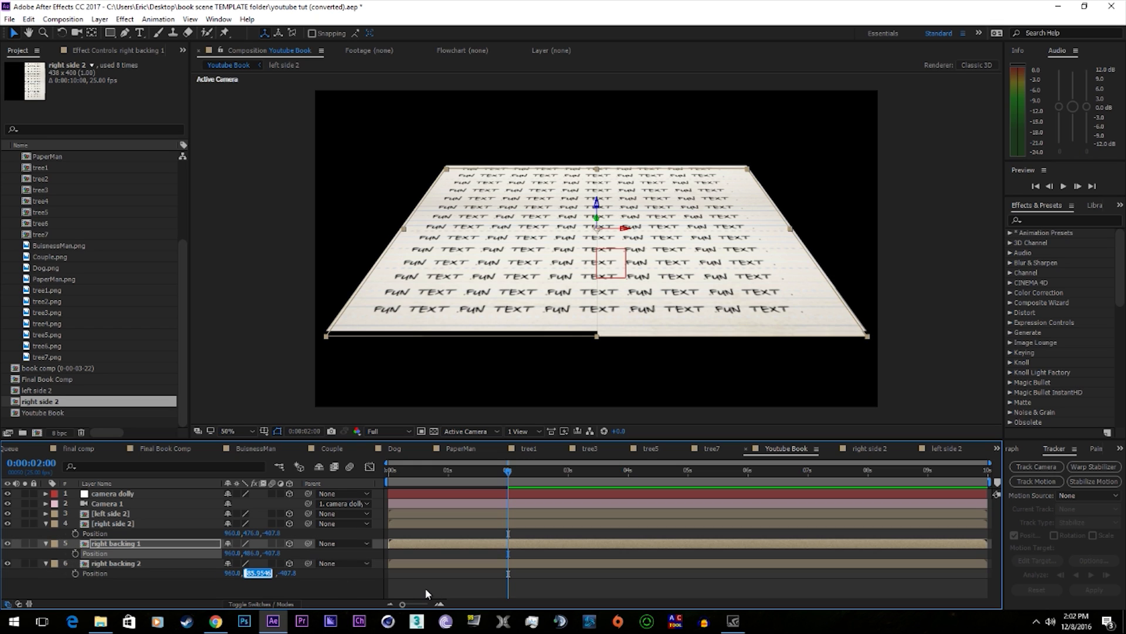
text(496)
key(Return)
Add right backing 3 below the others at Position Y 506
key(ctrl+d)
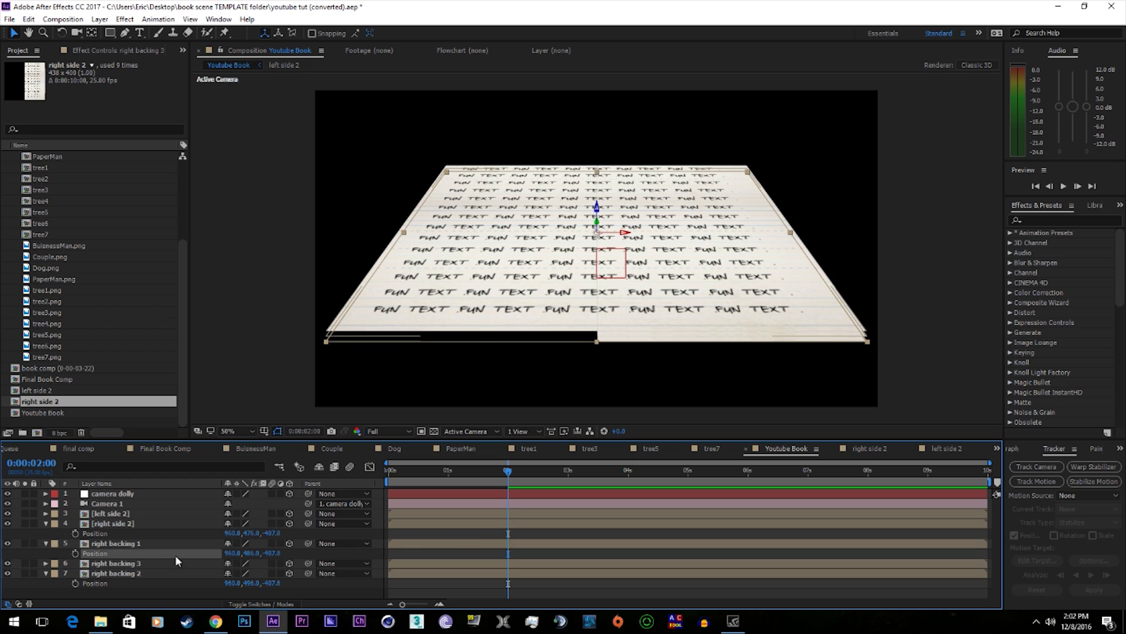
drag(175, 562, 160, 587)
key(p)
click(252, 592)
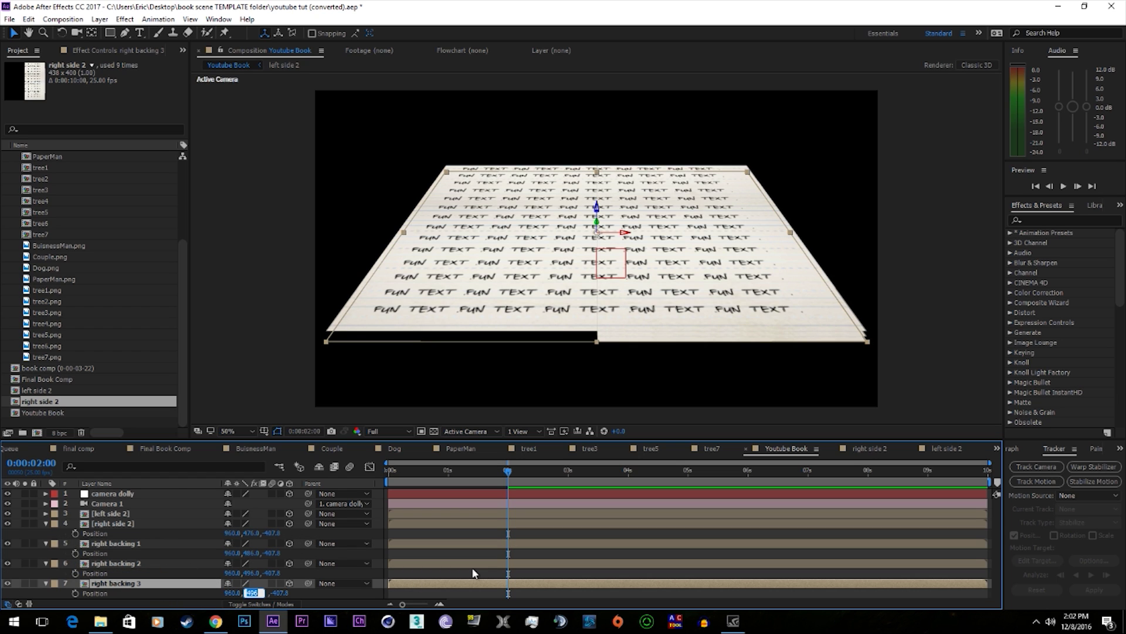
text(506)
key(Return)
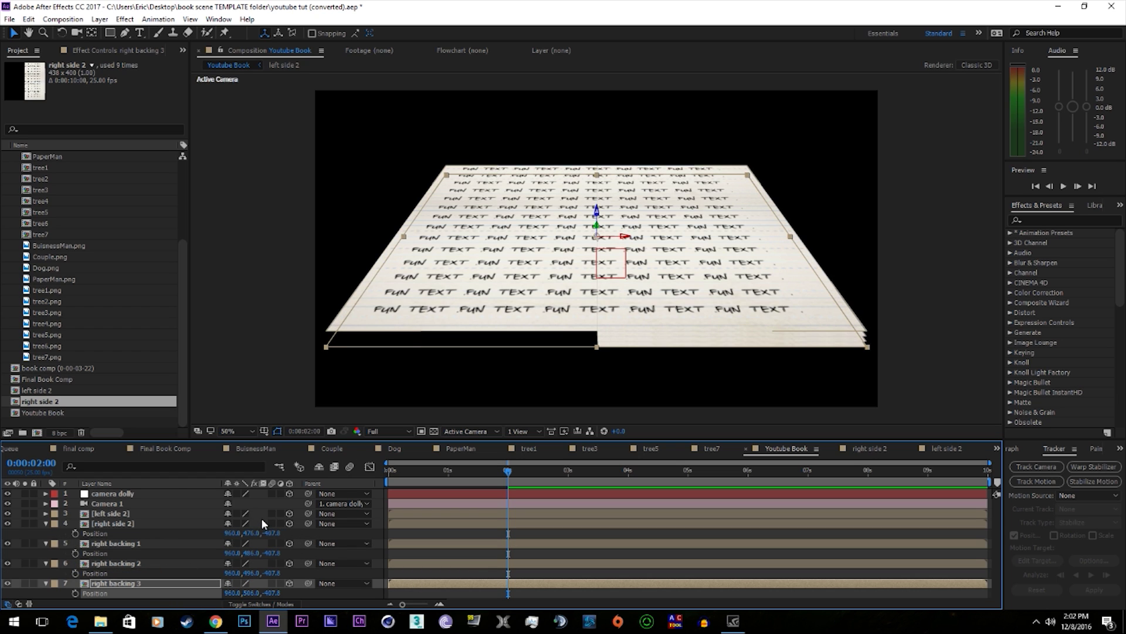
ctrl+click(45, 543)
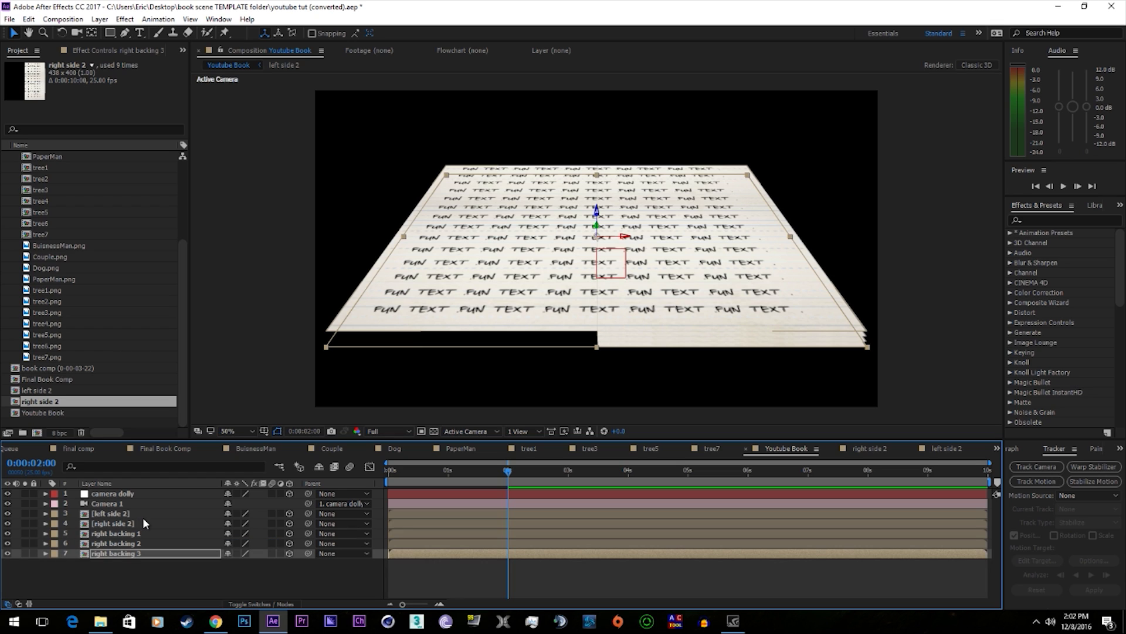
Duplicate the left side 2 page one row down and name it left backing 1
click(146, 515)
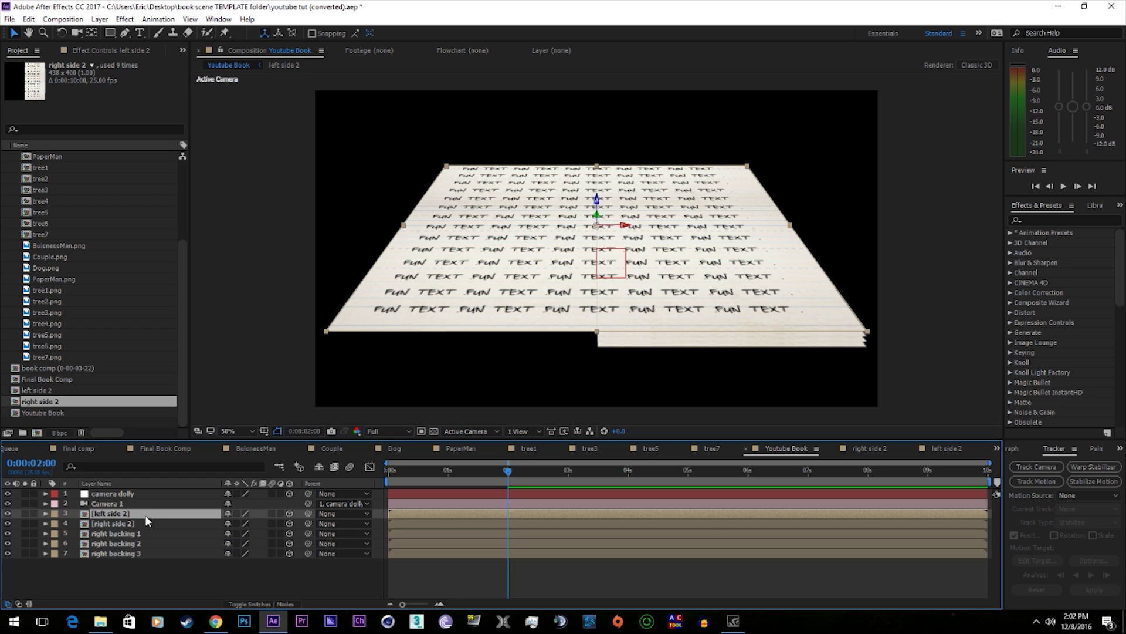
key(ctrl+d)
click(137, 524)
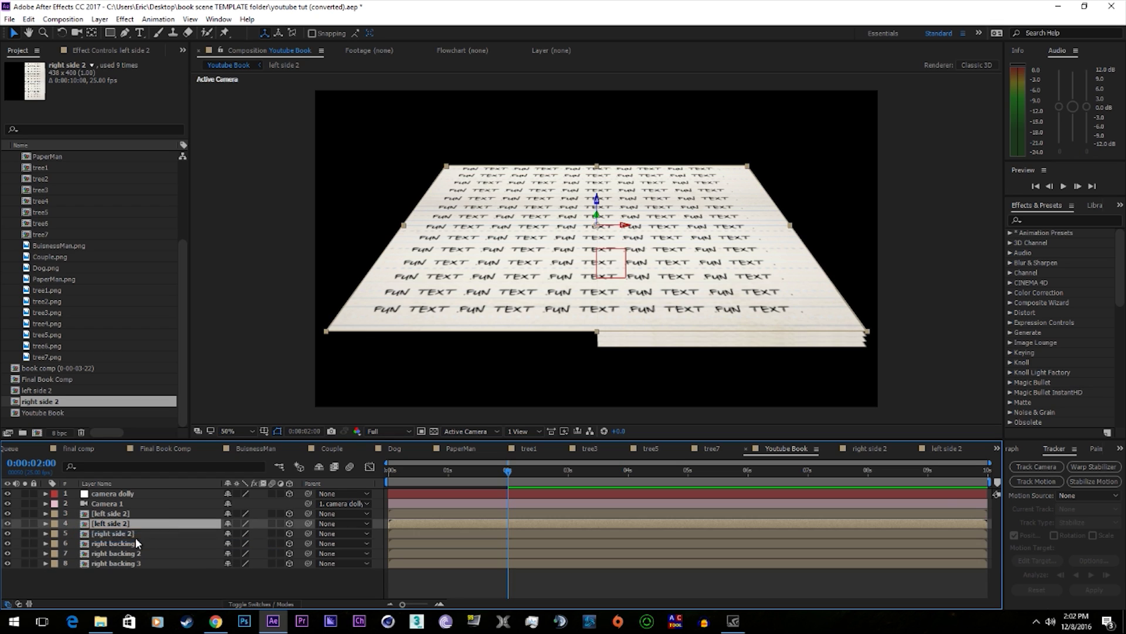
key(ctrl+[)
key(Return)
key(BackSpace)
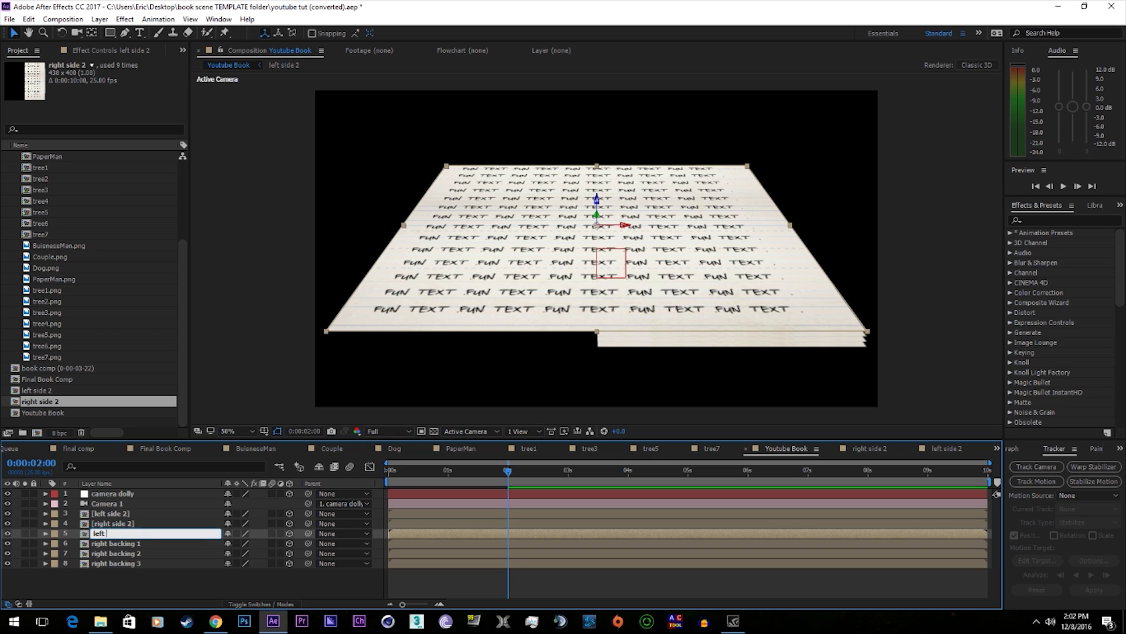
key(Return)
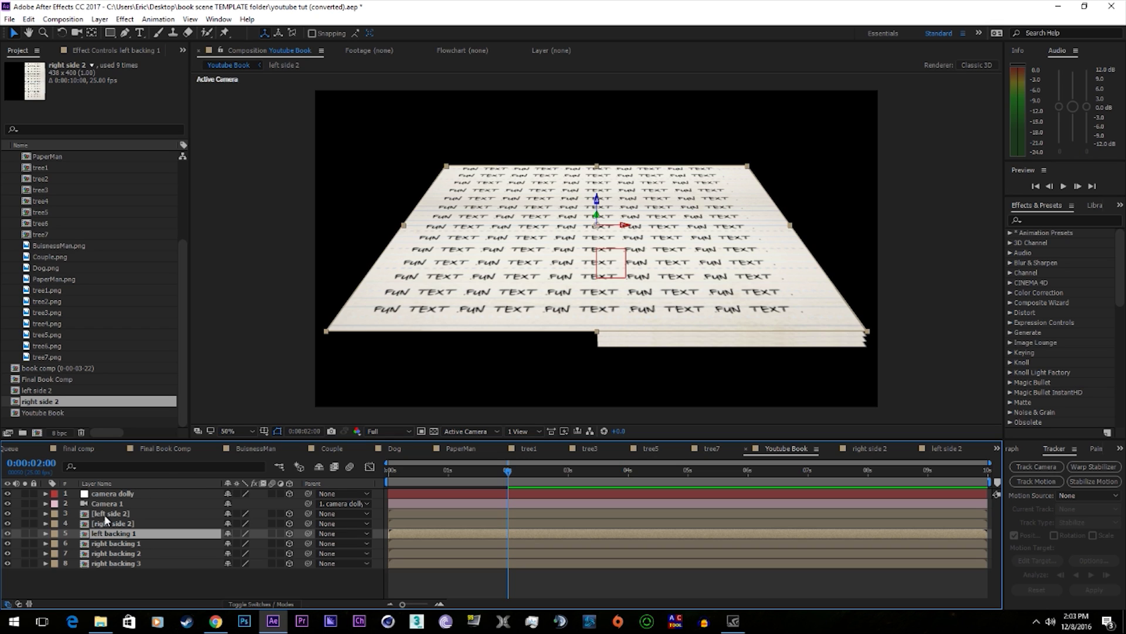
Set left backing 1's Position Y to 486
key(ctrl+Up)
key(ctrl+Up)
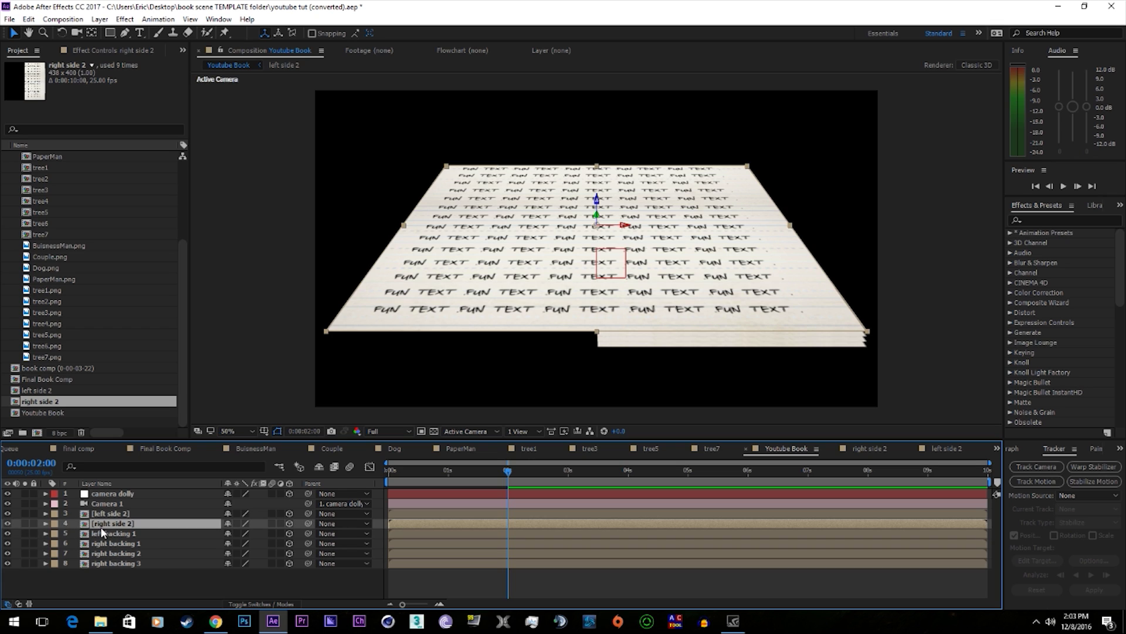
key(p)
click(105, 544)
key(p)
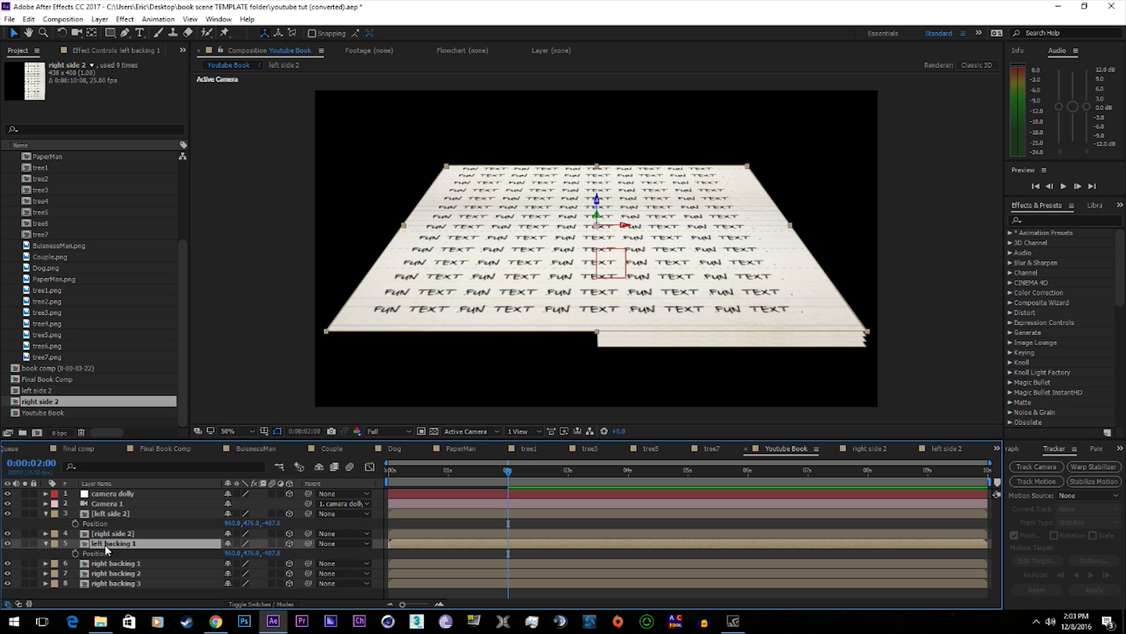
click(252, 553)
text(486)
key(Return)
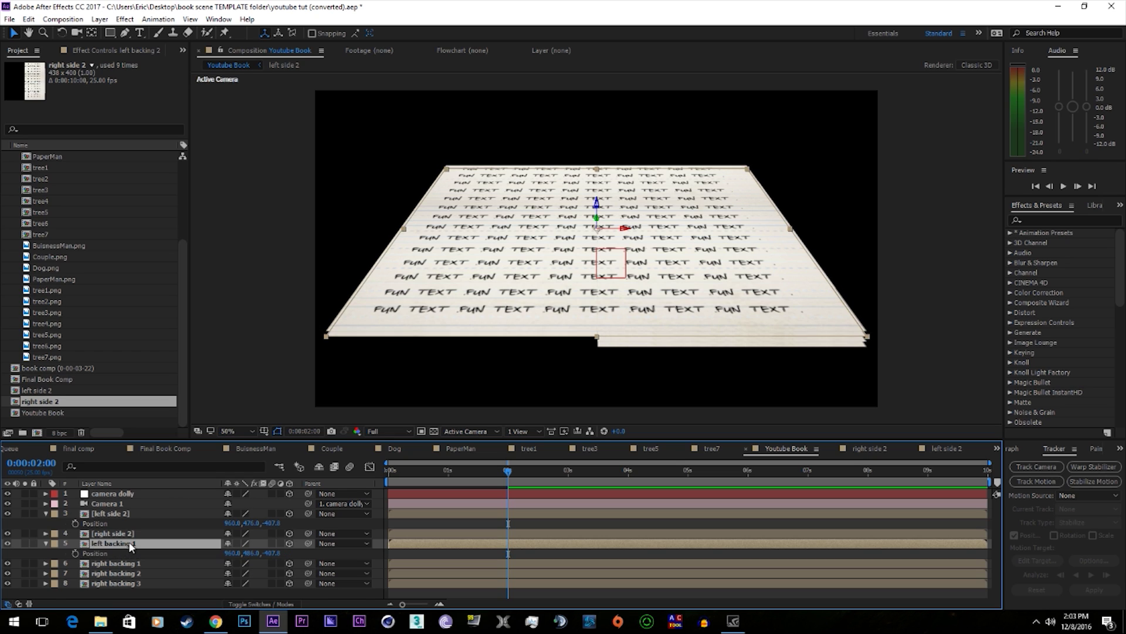
Duplicate into left backing 2 and 3 at Position Y 496 and 506
key(ctrl+d)
click(252, 553)
text(496)
key(Return)
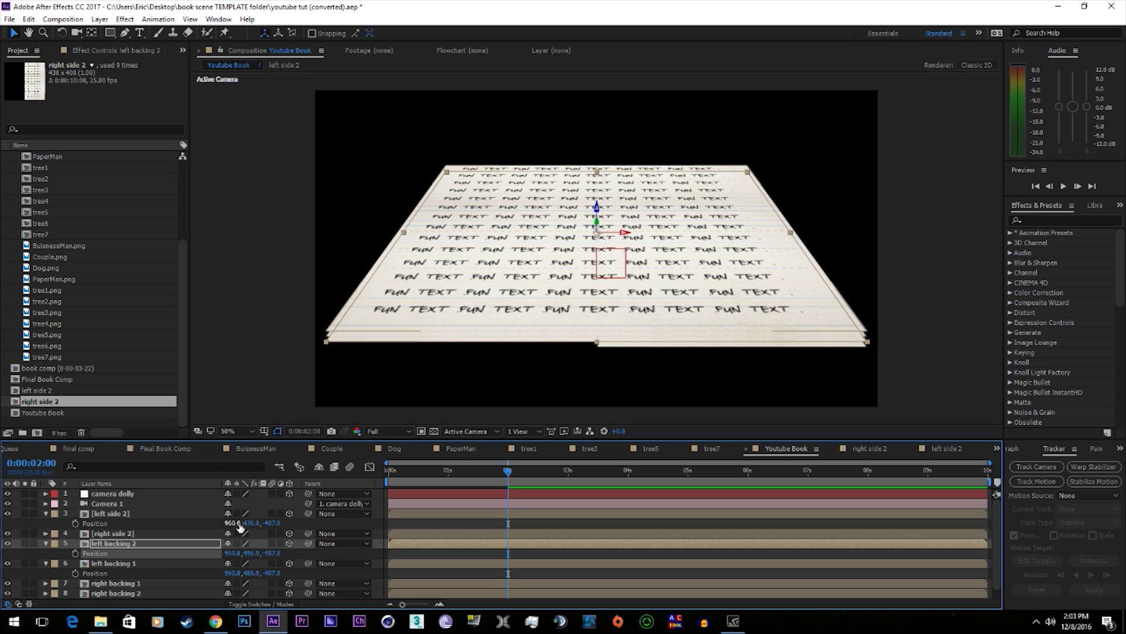
key(ctrl+d)
click(251, 553)
key(Return)
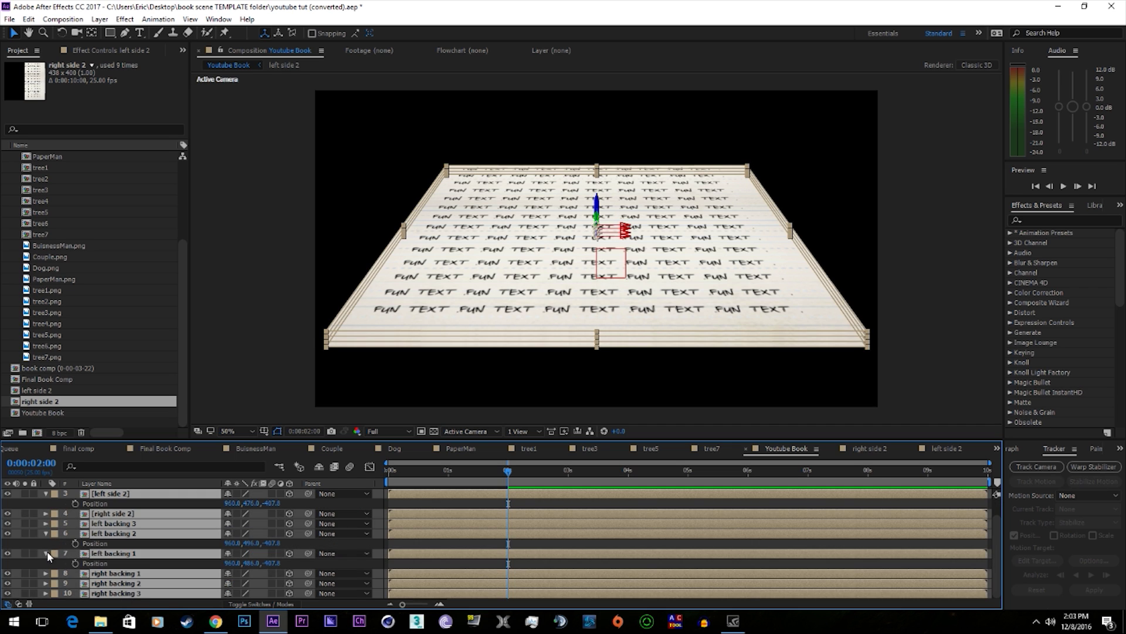
Scrub the timeline from 0:00:01:03 to preview the book unfolding with page thickness
click(164, 591)
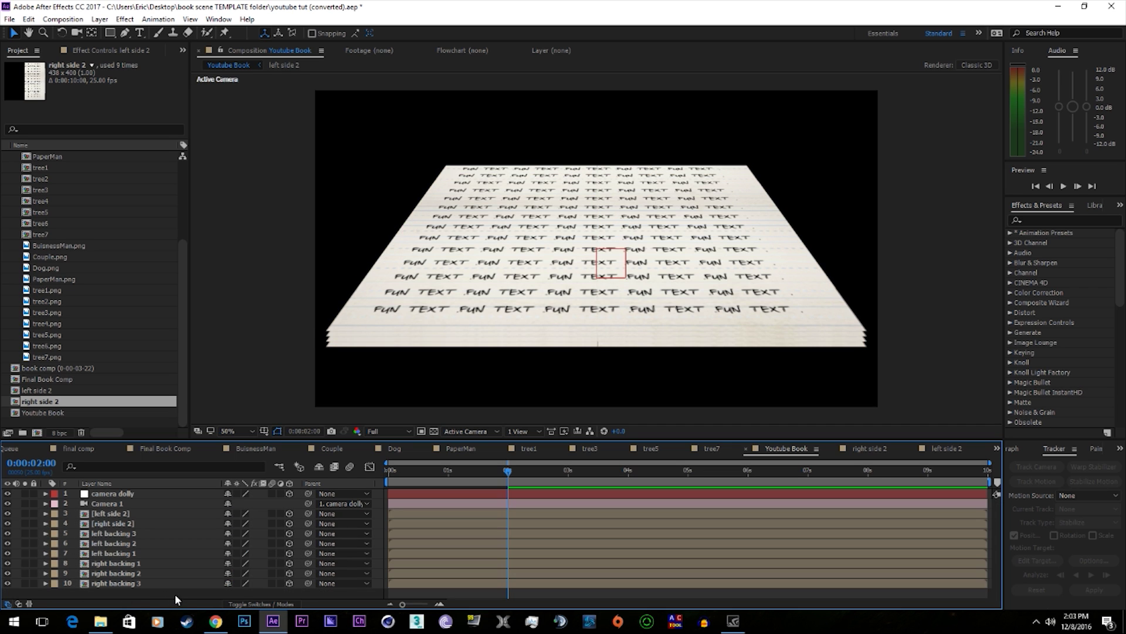
click(465, 470)
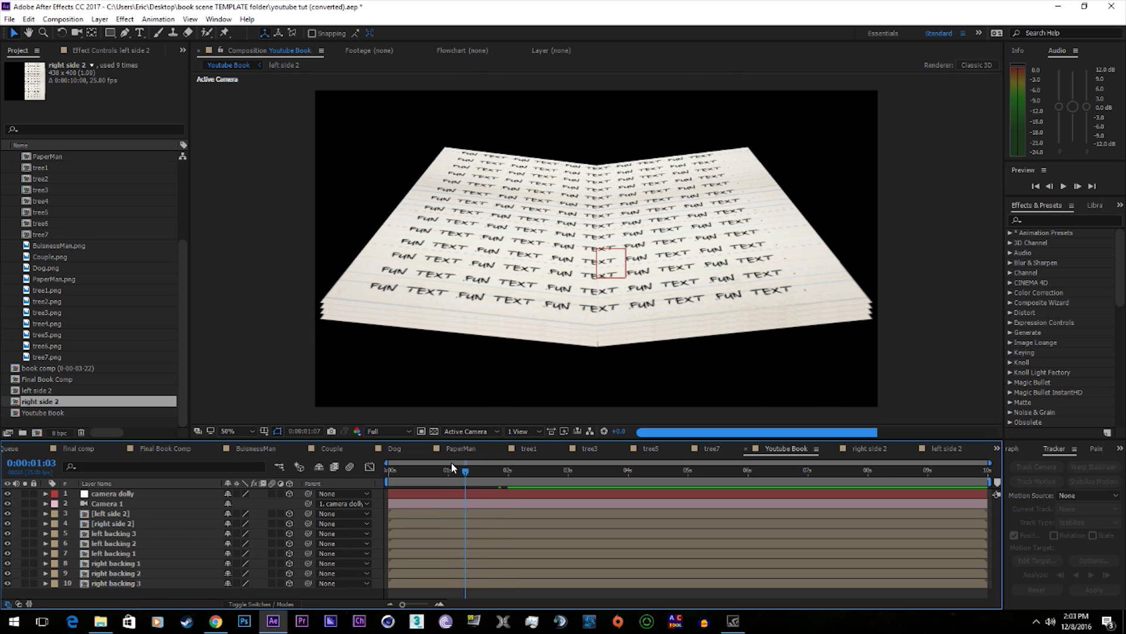
drag(451, 466, 512, 491)
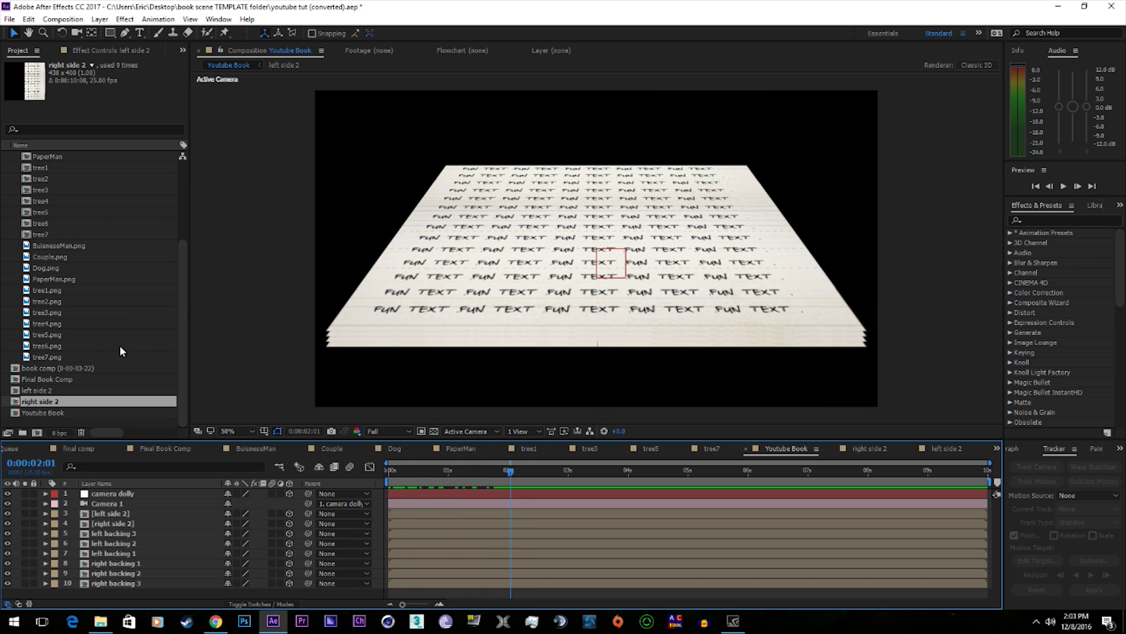
In the tree7 composition, turn the book comp layer's alpha matte off, then restore it from tree7.png
scroll(61, 308, up, 5)
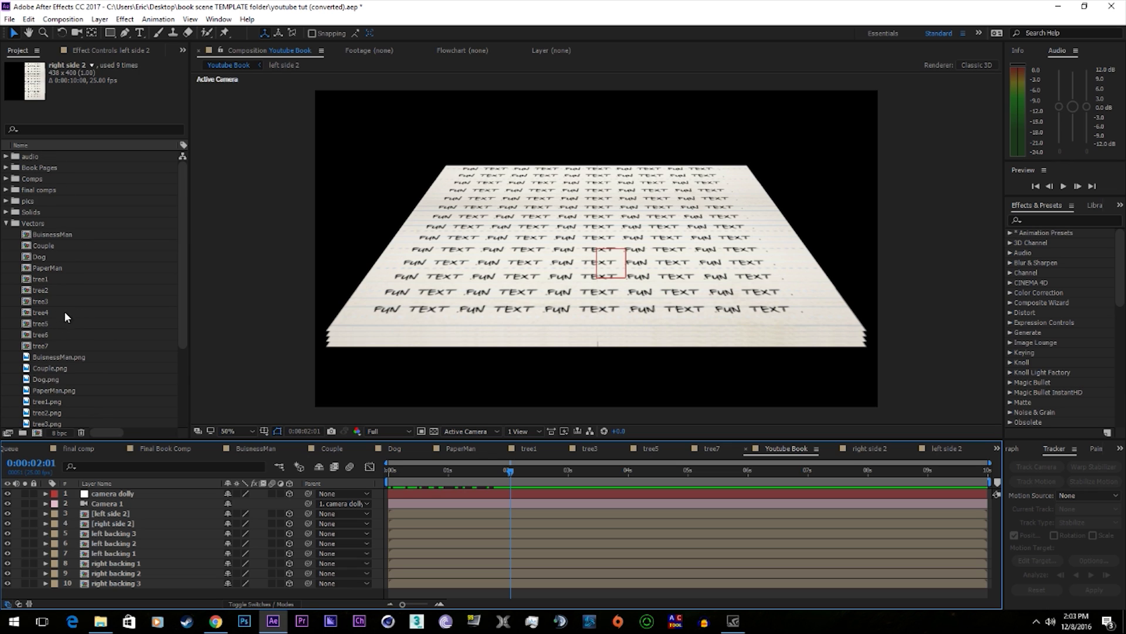
click(47, 346)
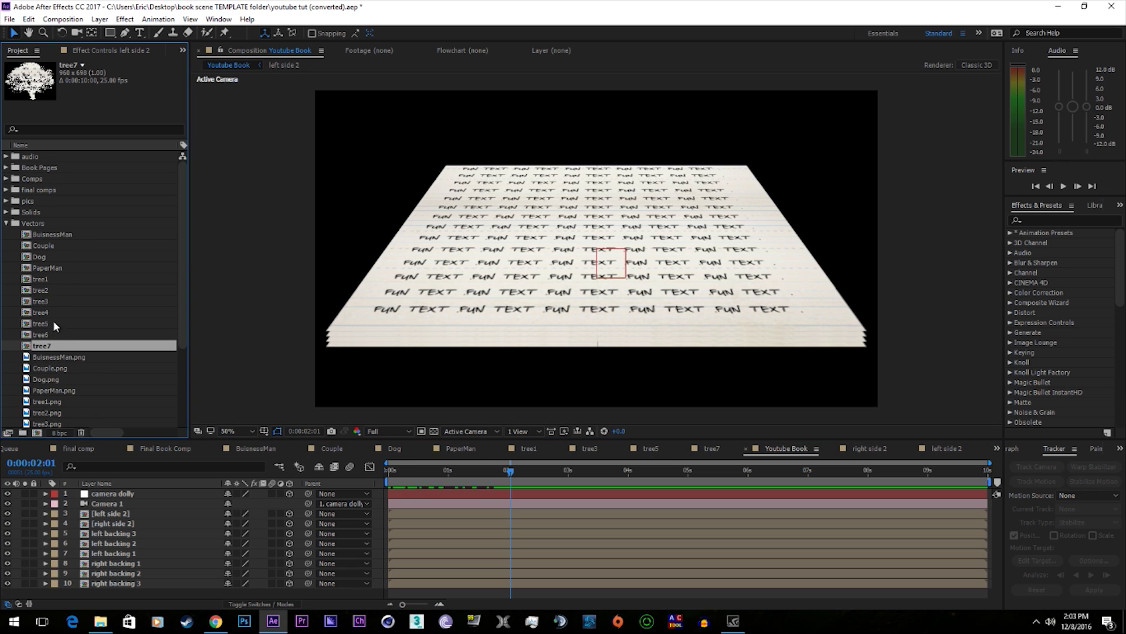
double_click(47, 346)
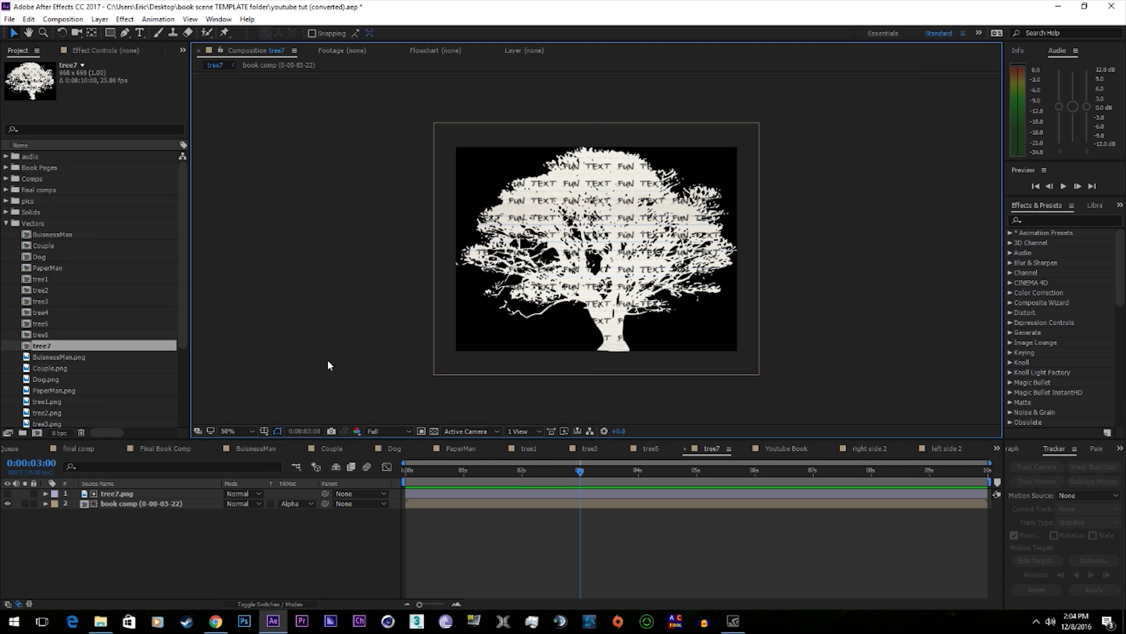
click(154, 503)
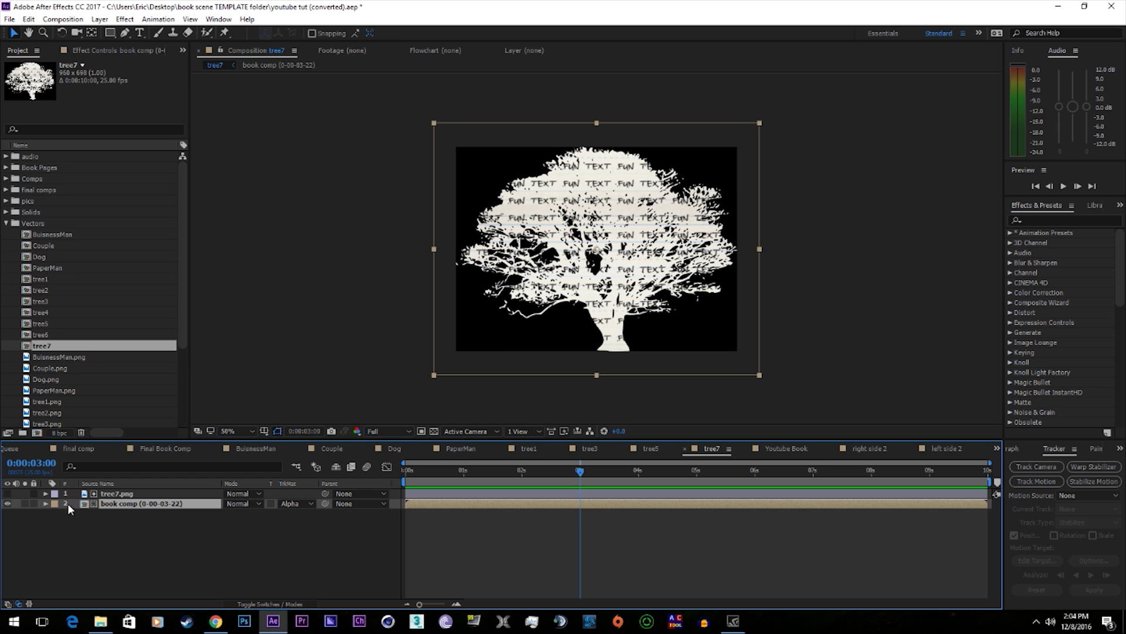
click(8, 504)
click(9, 504)
click(291, 503)
click(300, 514)
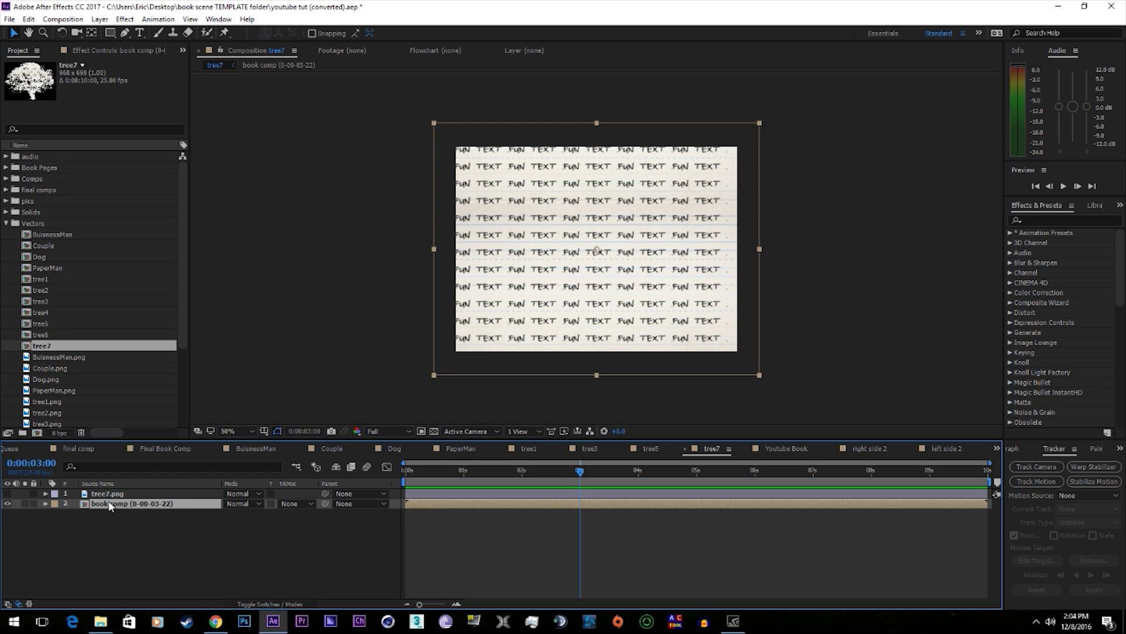
click(8, 493)
click(296, 504)
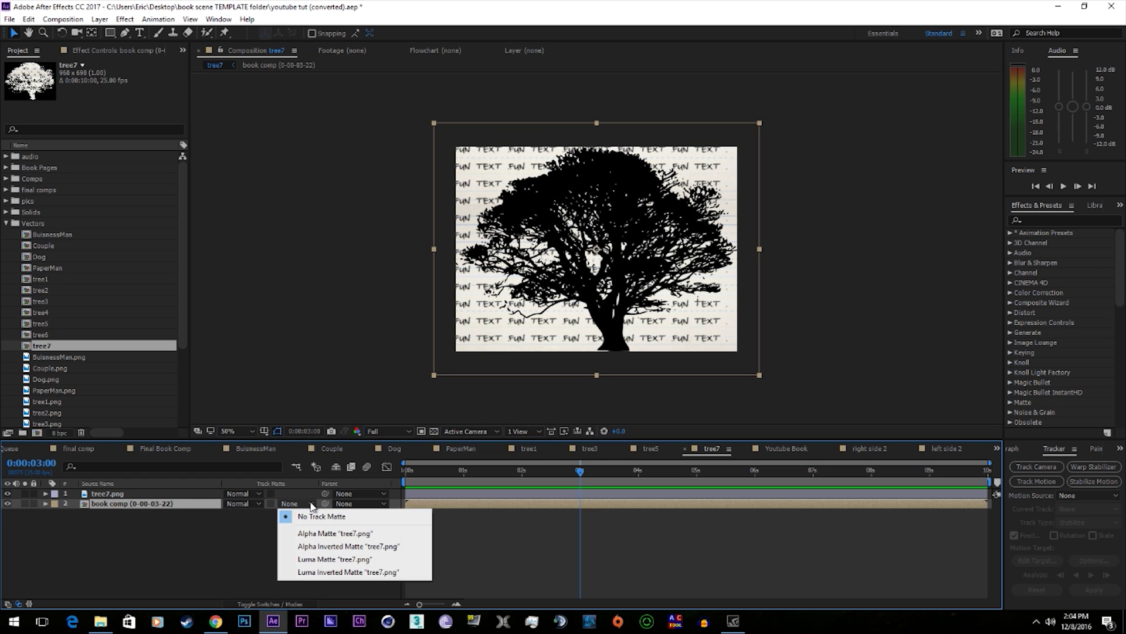
click(319, 537)
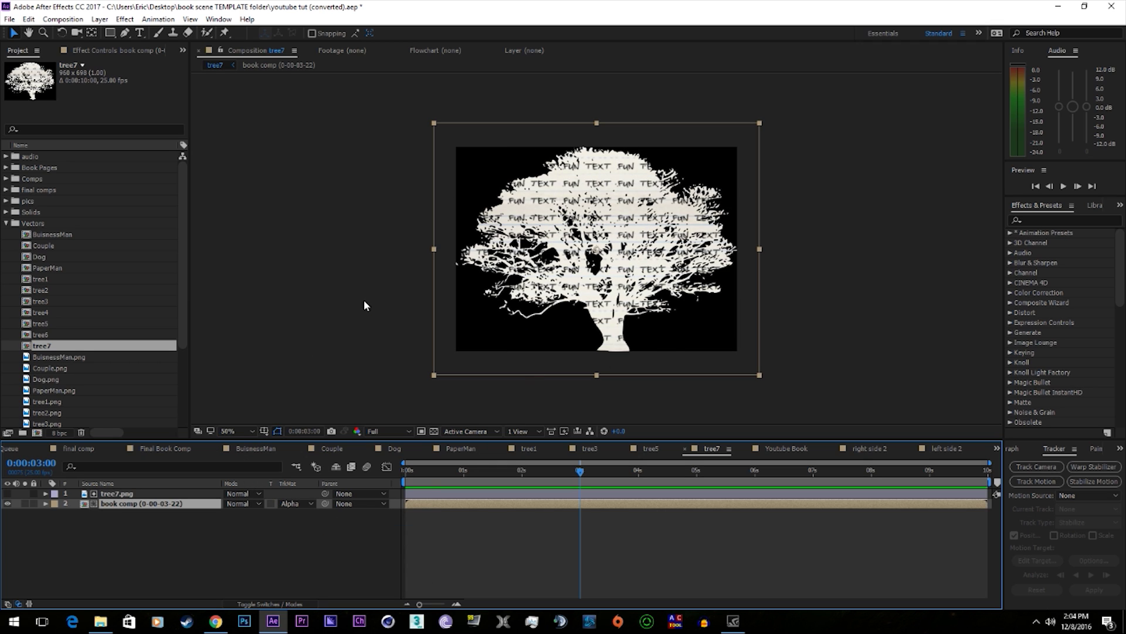
Switch through the tree5 and tree3 timelines back to the Youtube Book composition
click(649, 448)
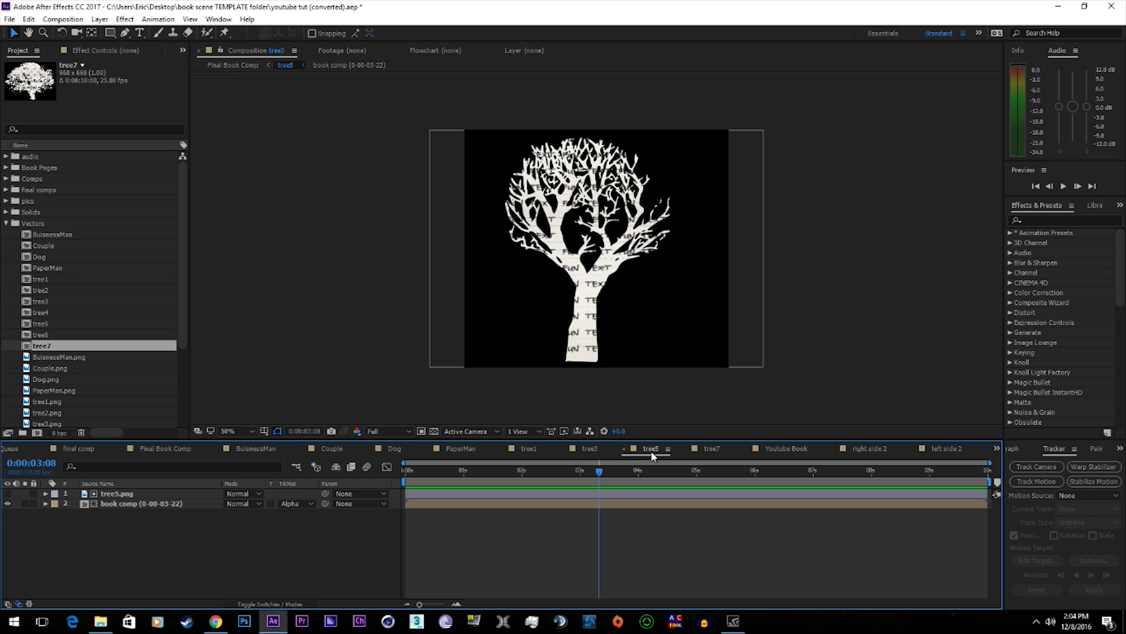
click(589, 449)
click(530, 449)
click(469, 447)
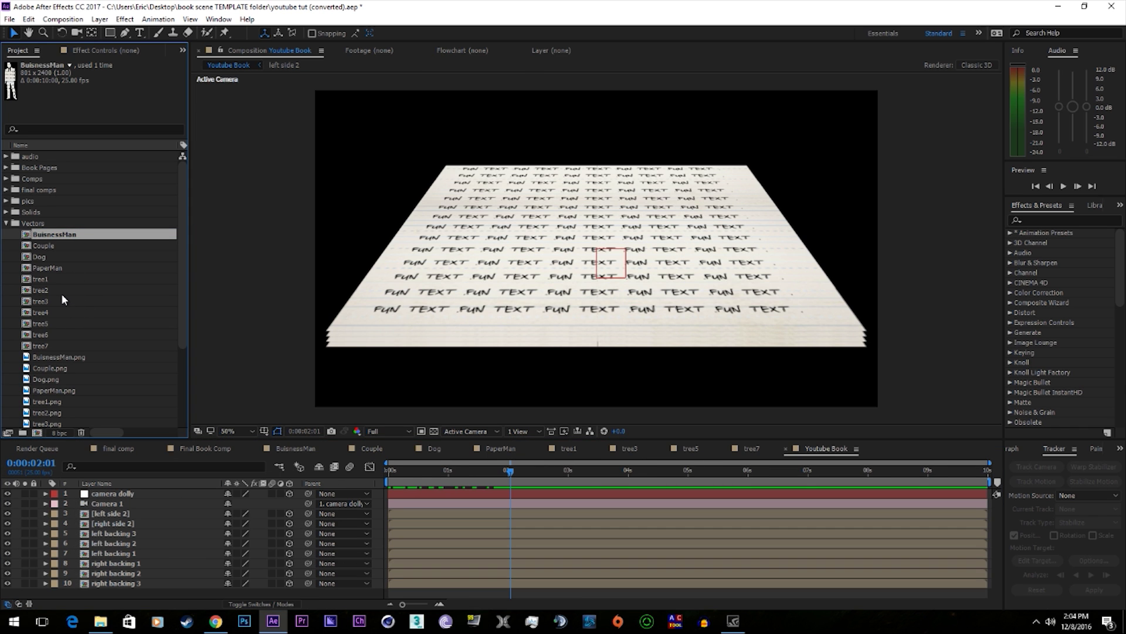
Drop tree2 into Youtube Book as a 3D layer and lower it onto the page's far edge
click(61, 293)
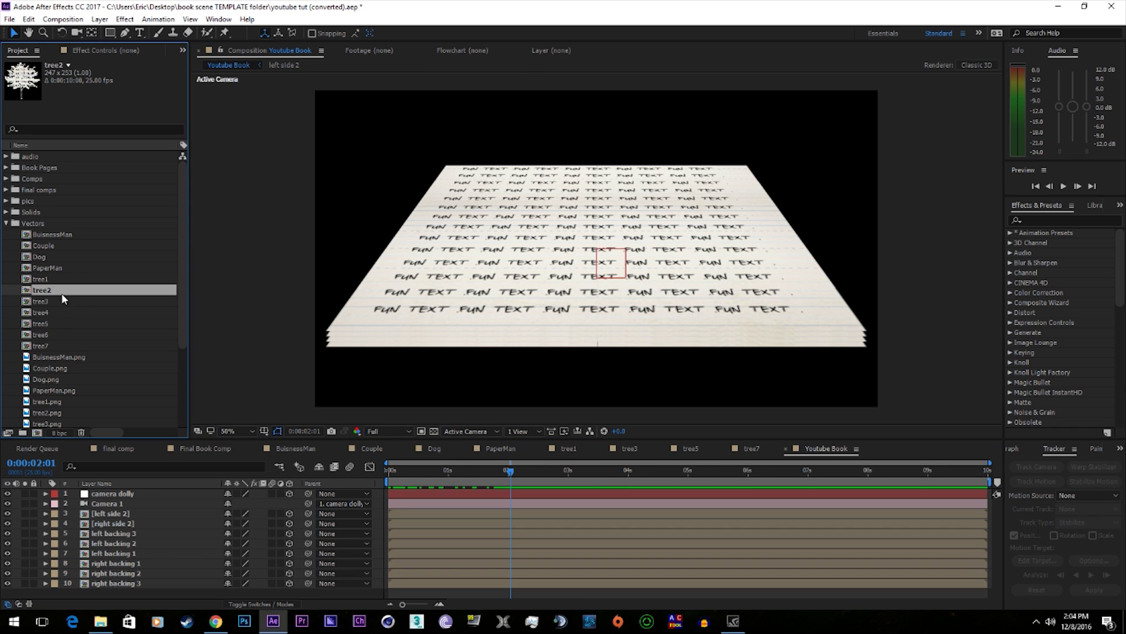
click(56, 280)
drag(55, 286, 198, 509)
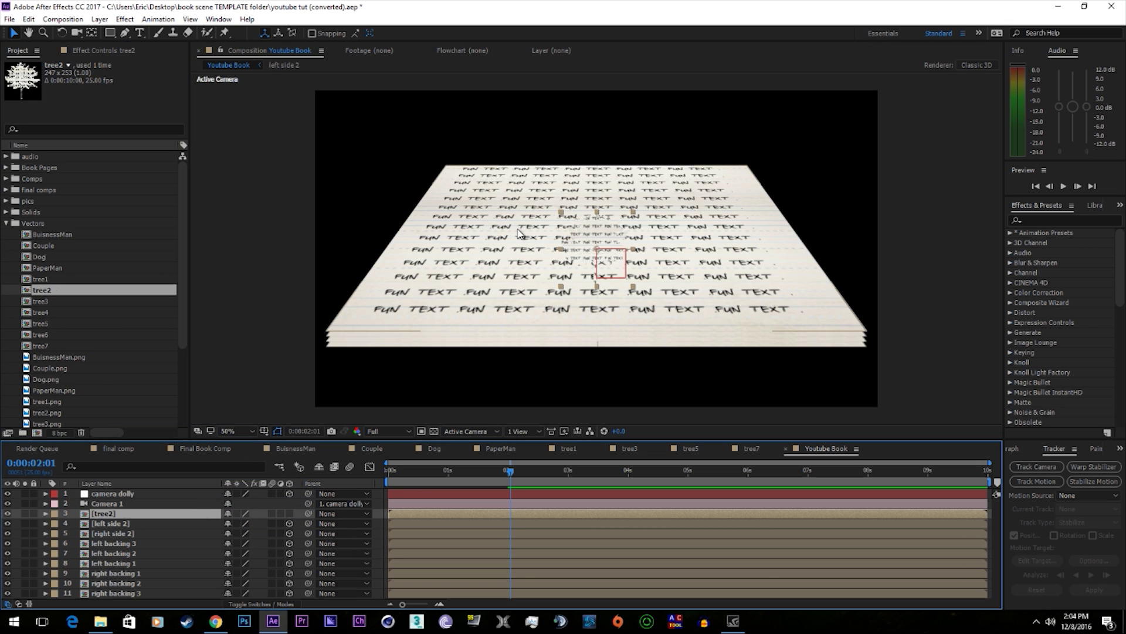
click(289, 513)
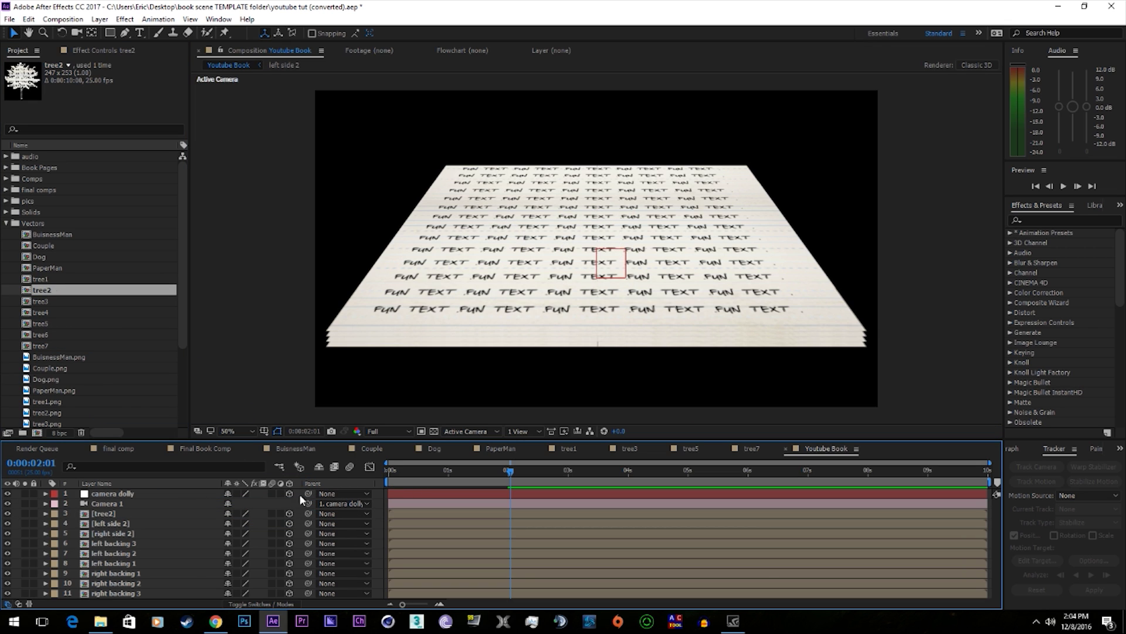
click(164, 513)
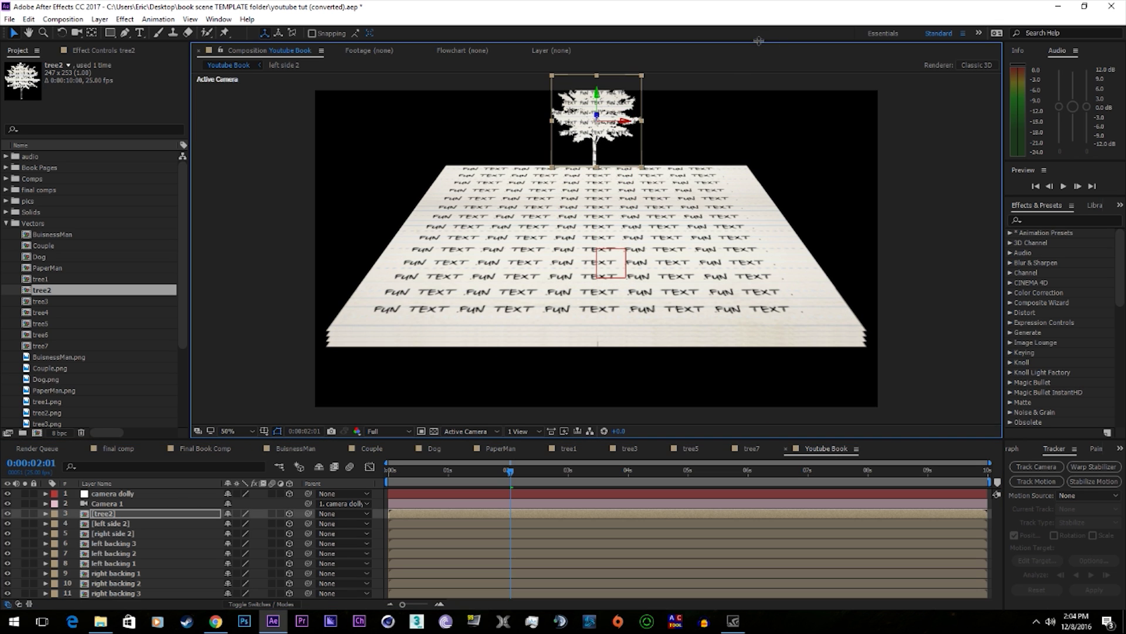
drag(597, 97, 594, 152)
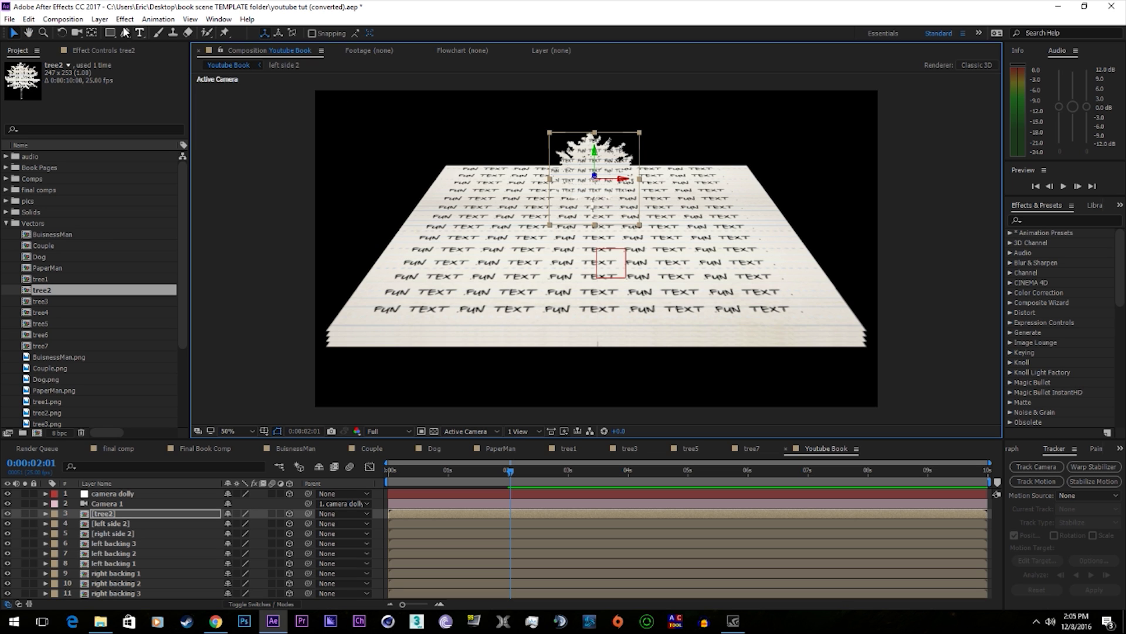
click(100, 19)
Create a new light with a blue colour
mouse_move(123, 34)
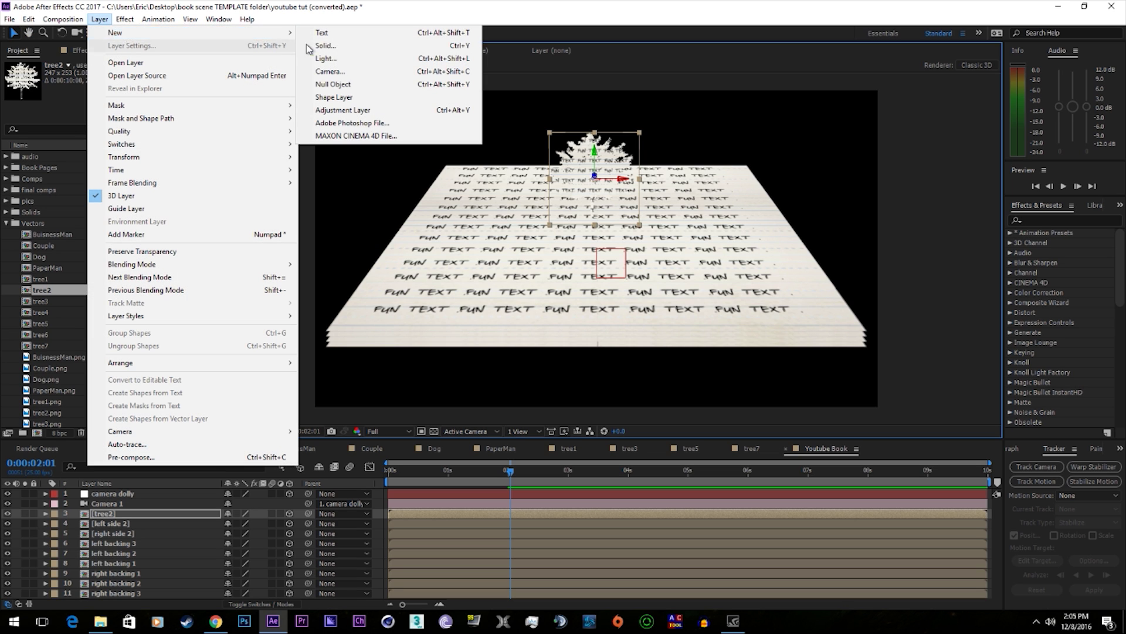
click(352, 58)
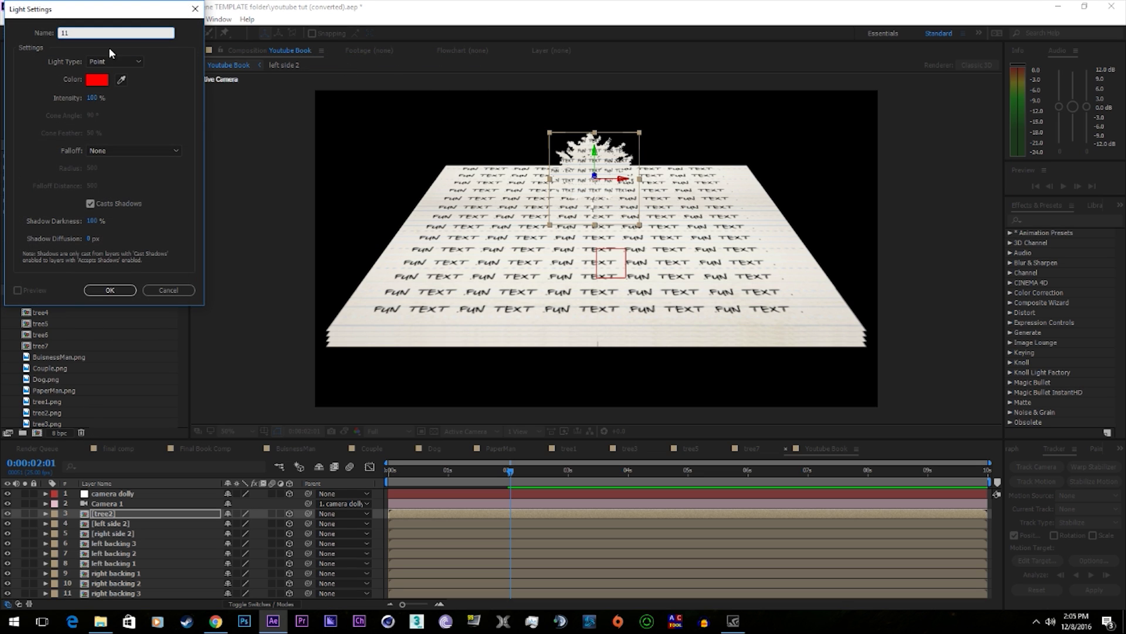
click(114, 61)
click(122, 113)
click(97, 79)
click(83, 37)
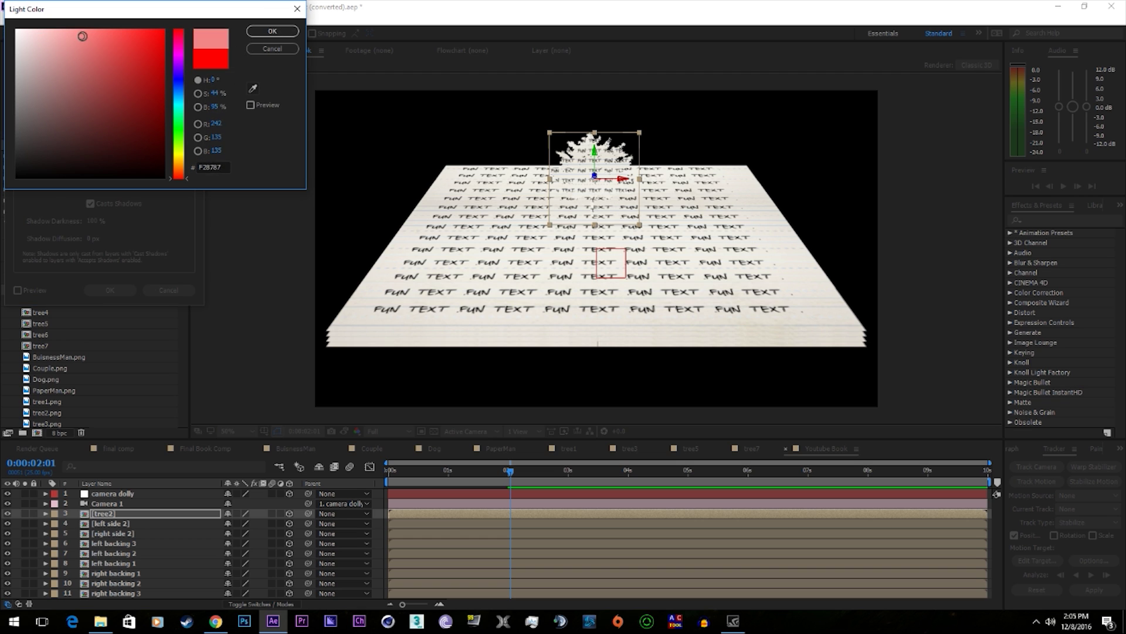
click(178, 95)
click(272, 31)
click(109, 289)
Change the light's type to Parallel in Light Settings
click(99, 19)
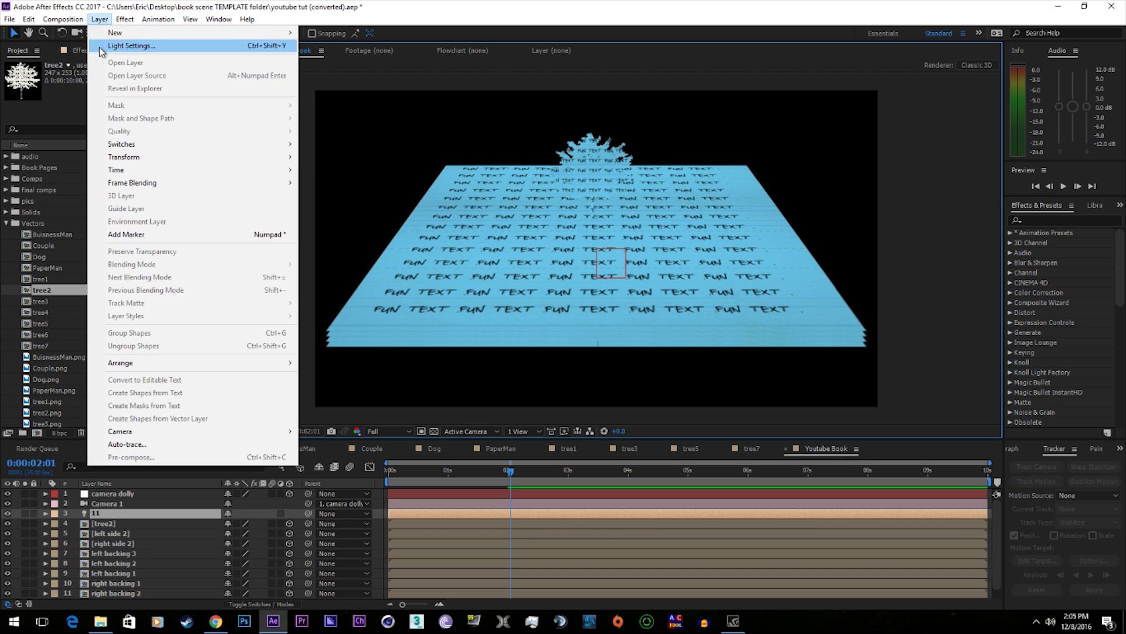
click(100, 47)
click(112, 67)
click(133, 70)
click(114, 292)
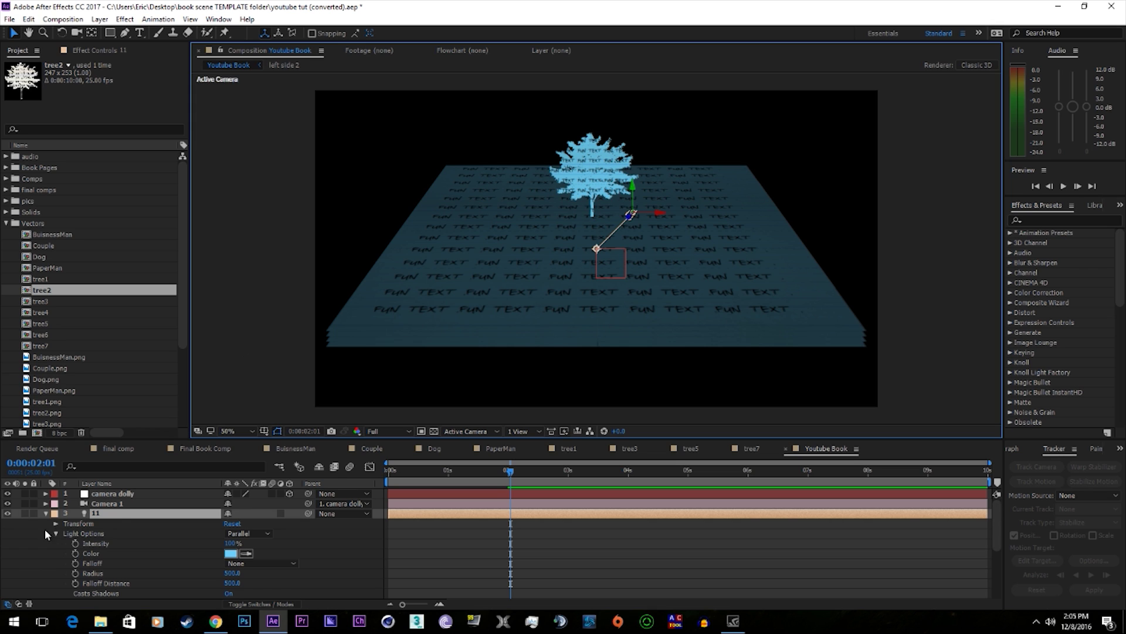
Move the tree2 cutout to the left side of the page
click(45, 513)
click(629, 214)
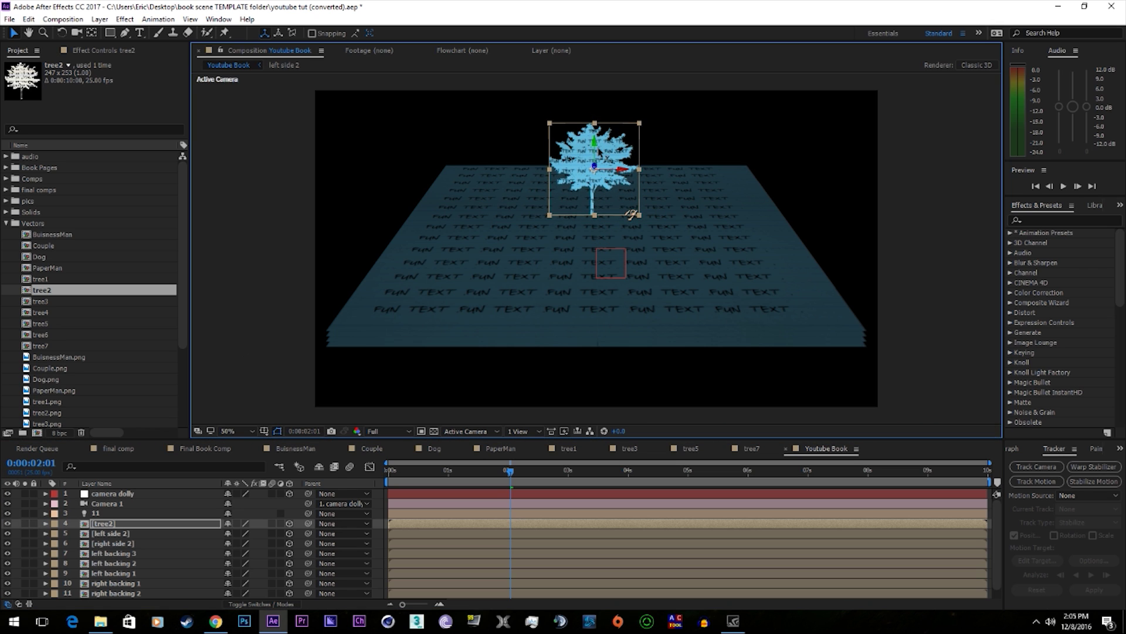
drag(632, 214, 632, 213)
drag(599, 152, 440, 236)
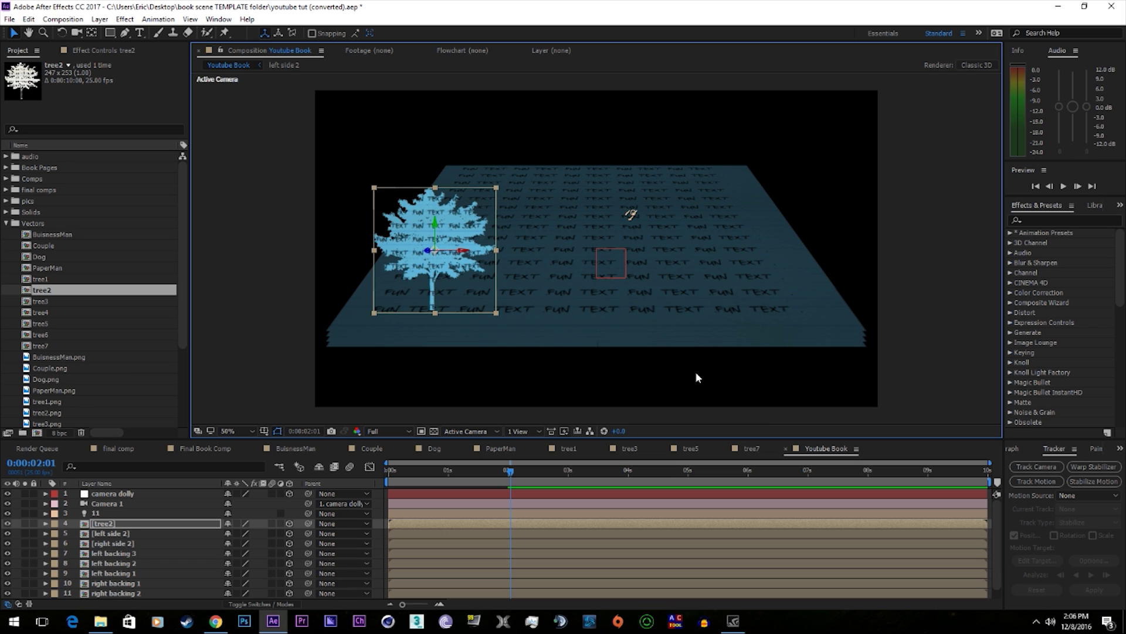
Add tree4 as a 3D layer and move it to the back of the page
click(88, 312)
drag(74, 321, 212, 522)
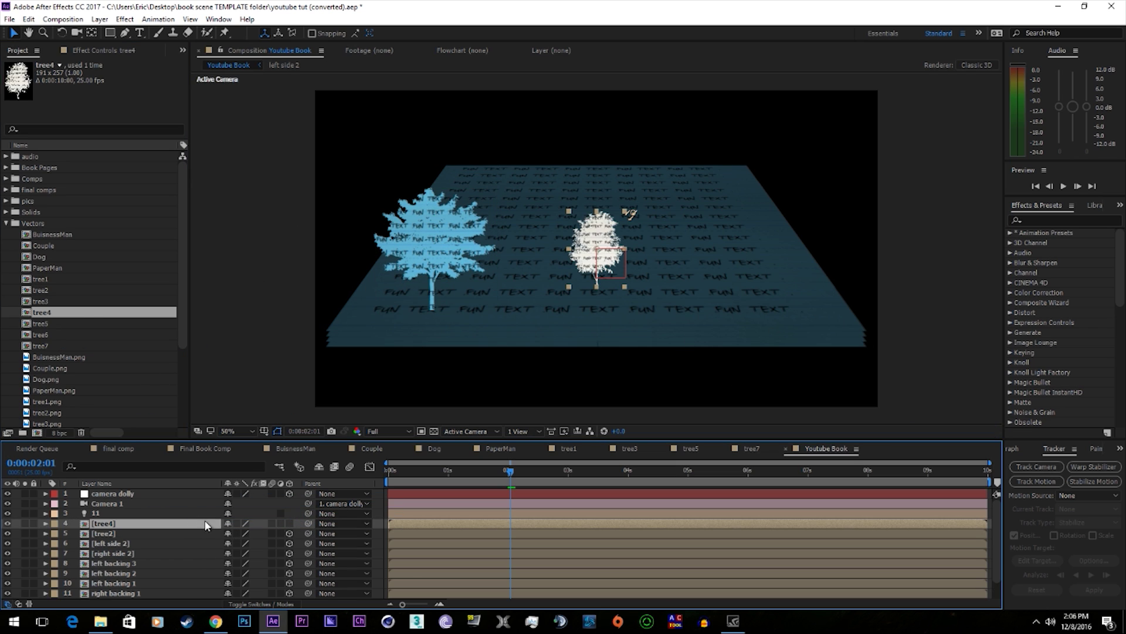
click(290, 523)
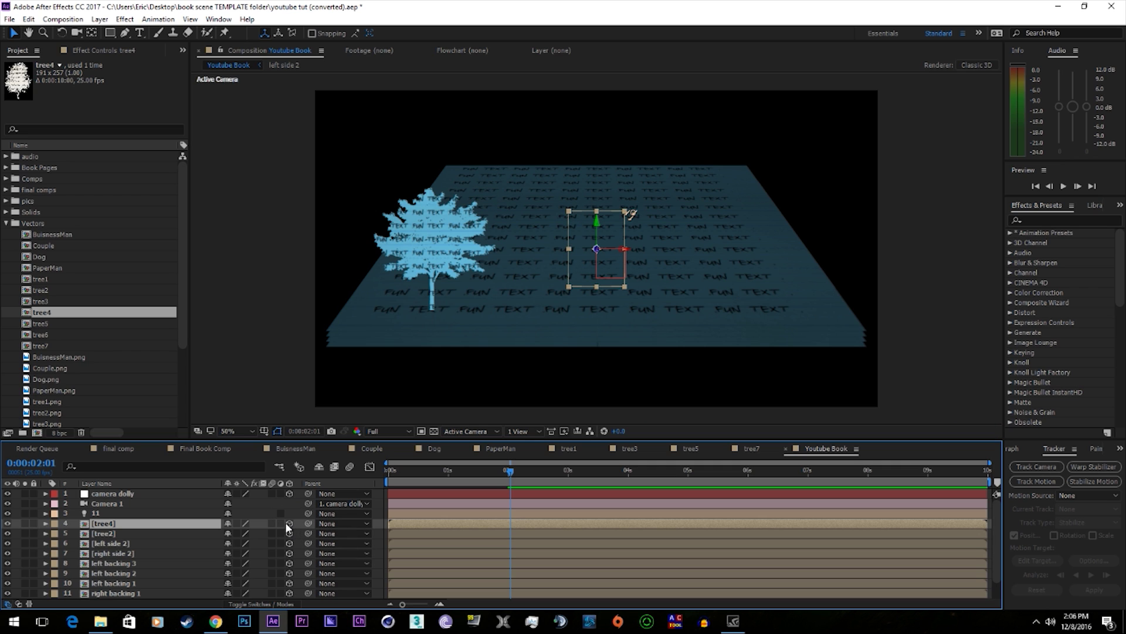
drag(604, 229, 735, 136)
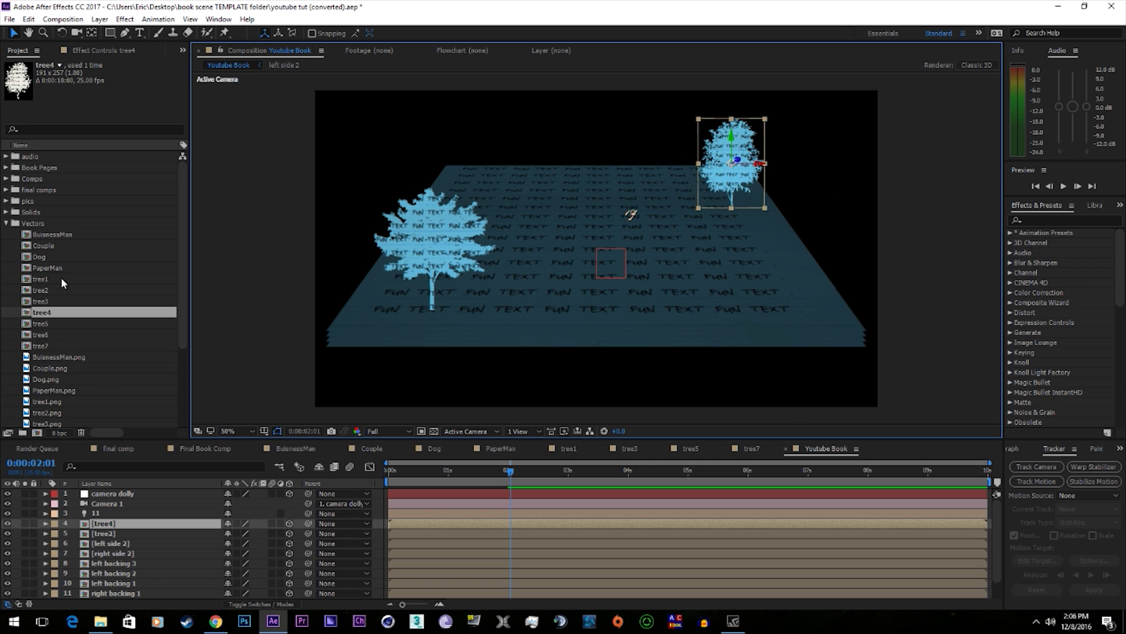
Add tree7 as a 3D layer near the camera on the right, and shift tree4 left
click(49, 346)
drag(49, 345, 291, 521)
click(289, 523)
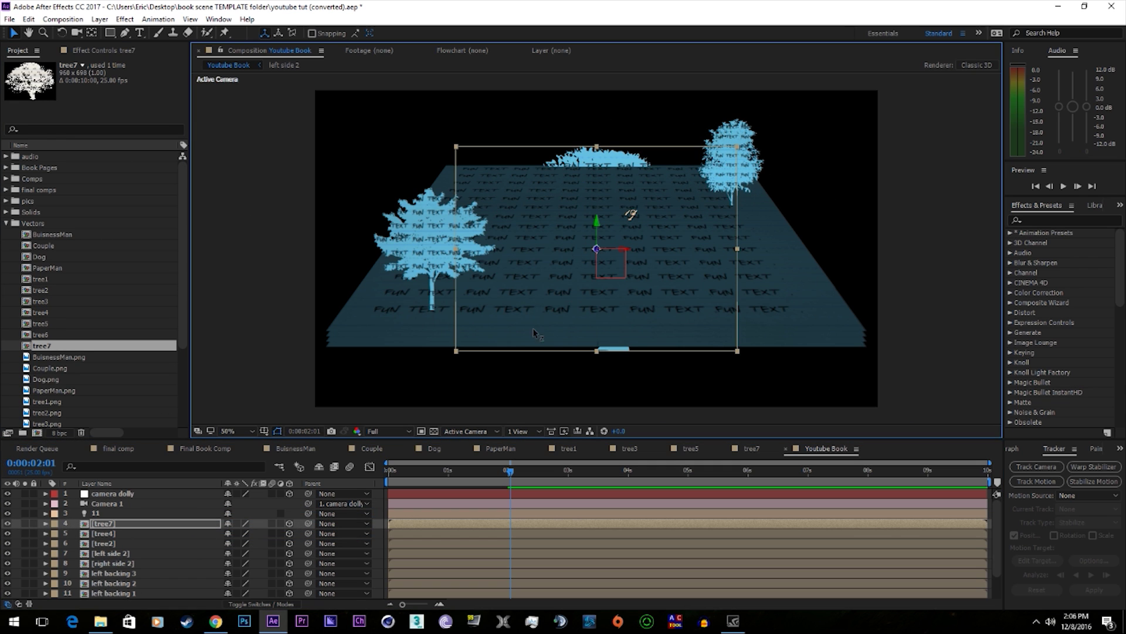
drag(534, 333, 666, 161)
key(comma)
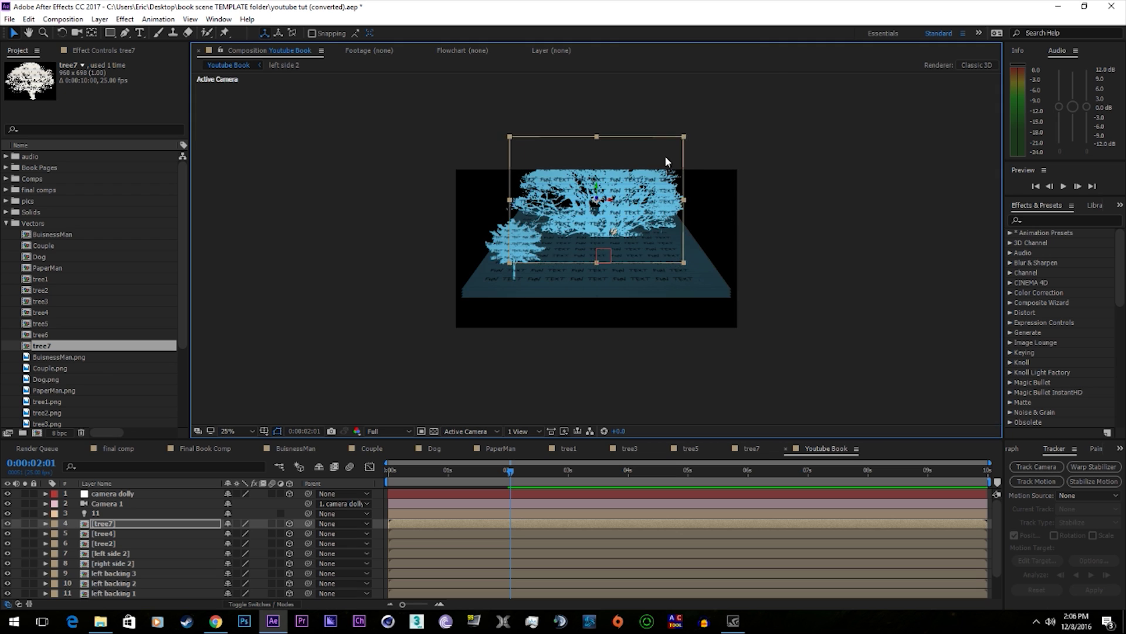
key(period)
key(period)
key(comma)
drag(522, 203, 720, 204)
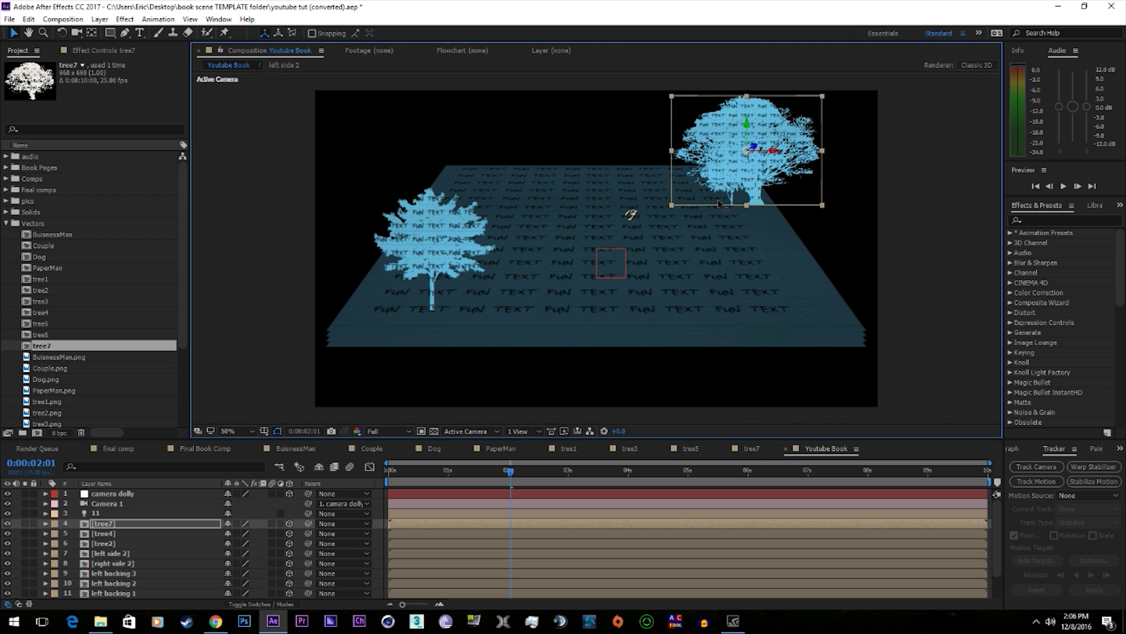
drag(754, 147, 803, 326)
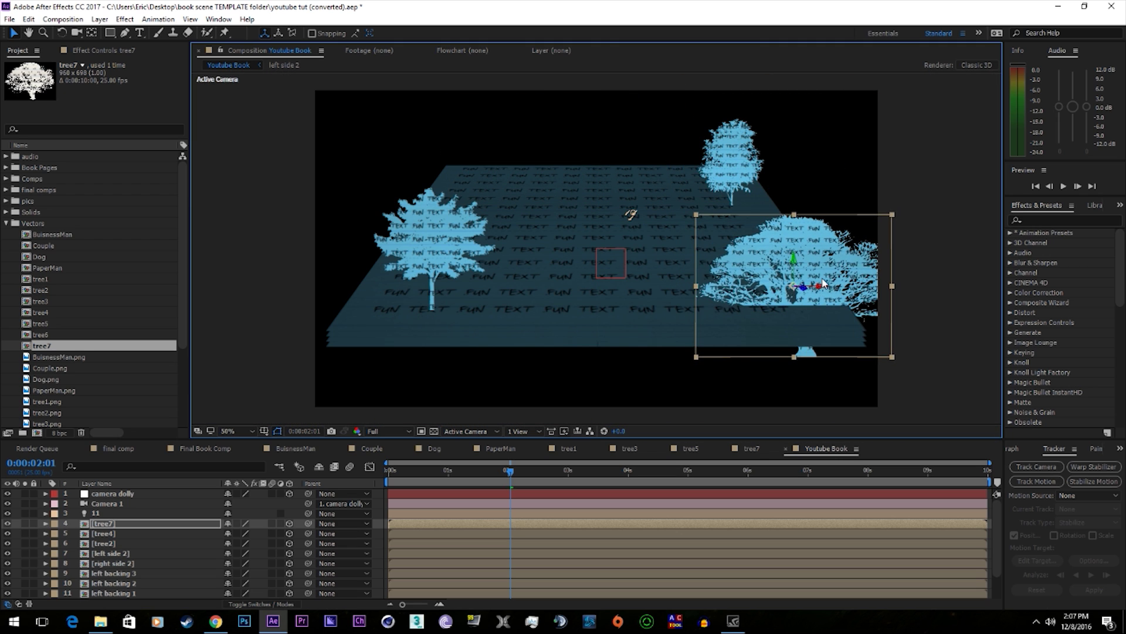
drag(823, 284, 781, 281)
click(754, 188)
drag(754, 188, 562, 186)
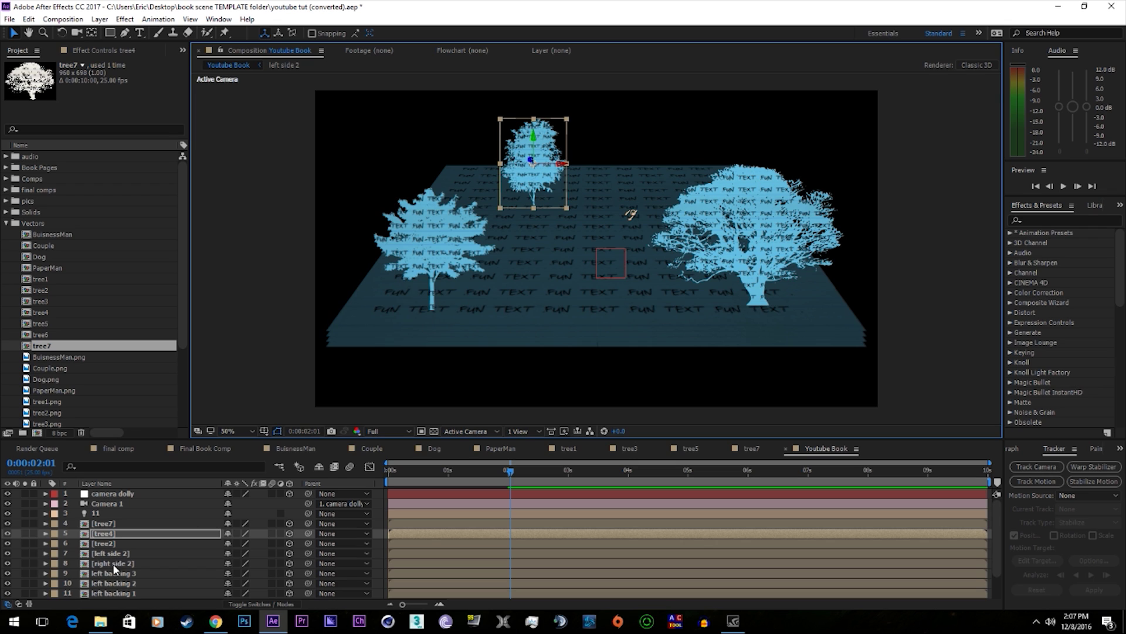
Add the Dog image as a 3D layer and position it in the scene
click(100, 554)
click(114, 563)
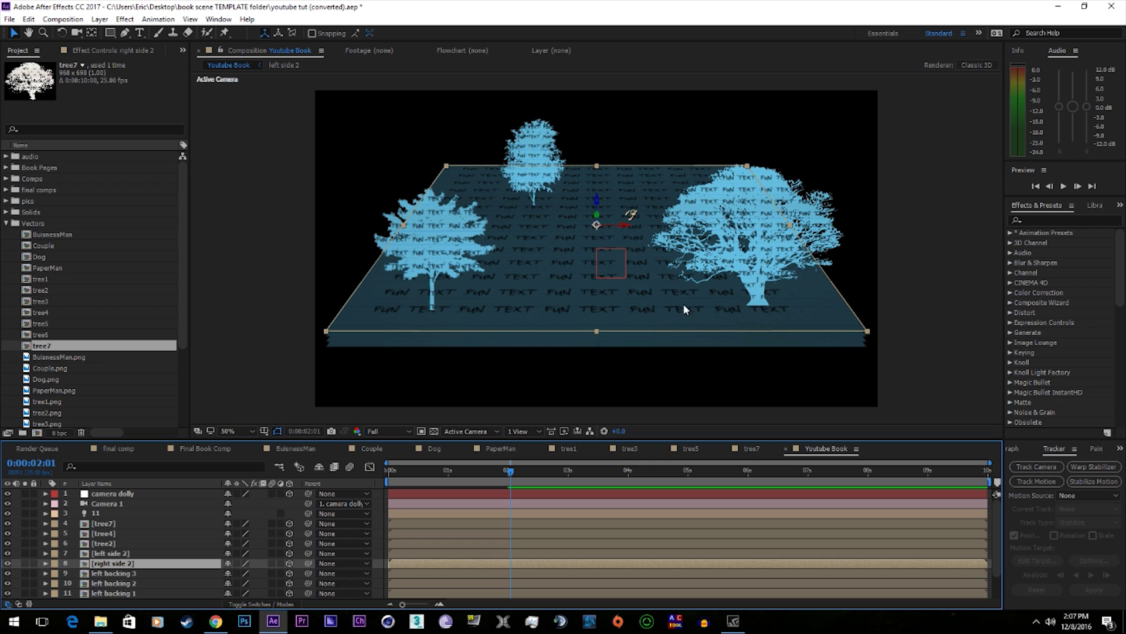
drag(45, 259, 290, 518)
click(289, 523)
drag(525, 313, 553, 184)
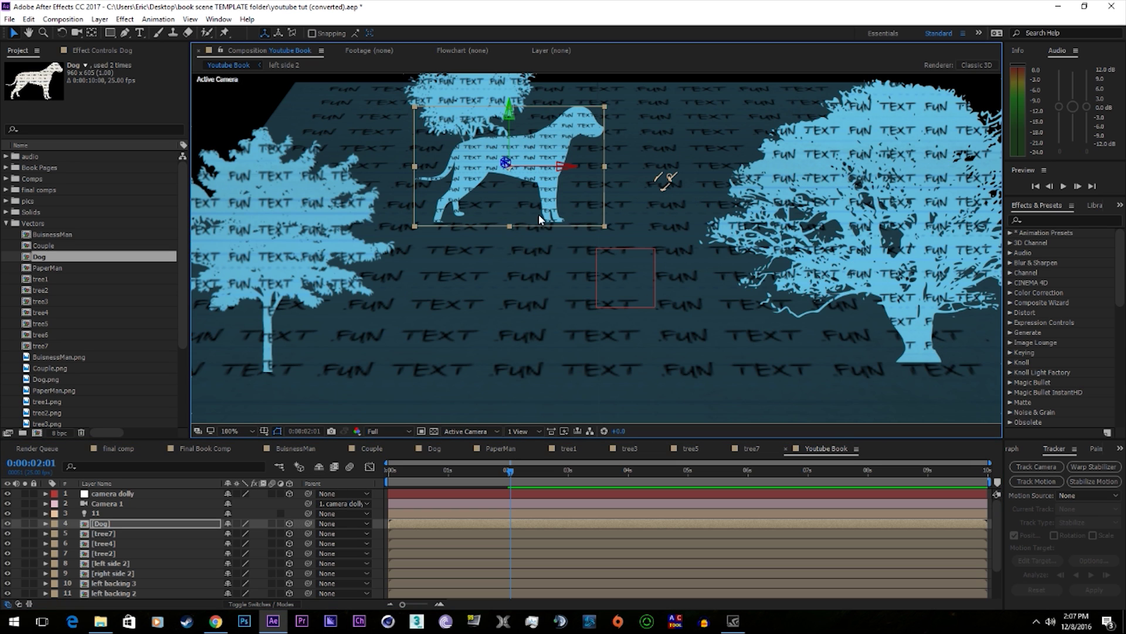
Lower the dog onto the middle of the page, then show tree4's rotation properties
key(period)
drag(509, 120, 484, 192)
click(474, 252)
key(comma)
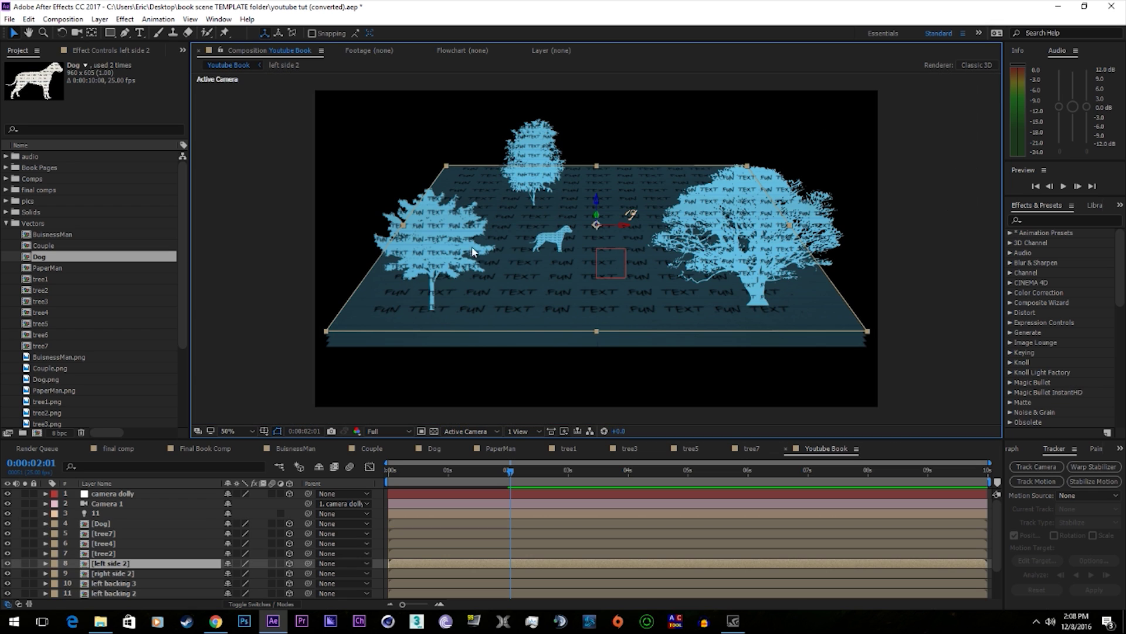
click(183, 524)
click(516, 156)
key(r)
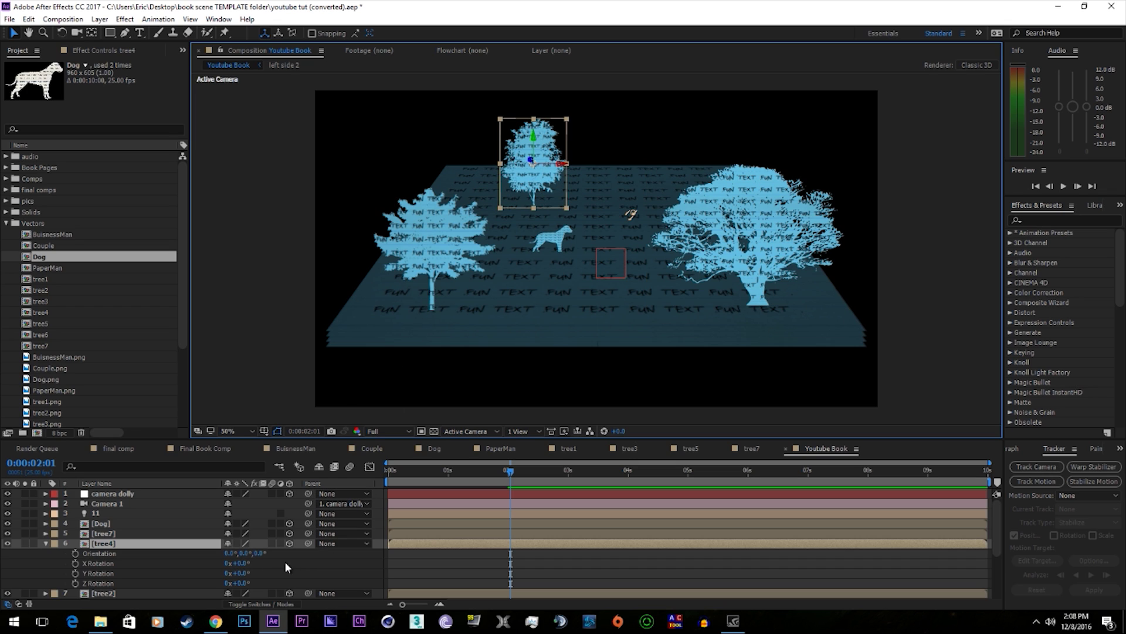
Tilt tree4 and tree7 back with an X Rotation of 15°
drag(234, 564, 243, 554)
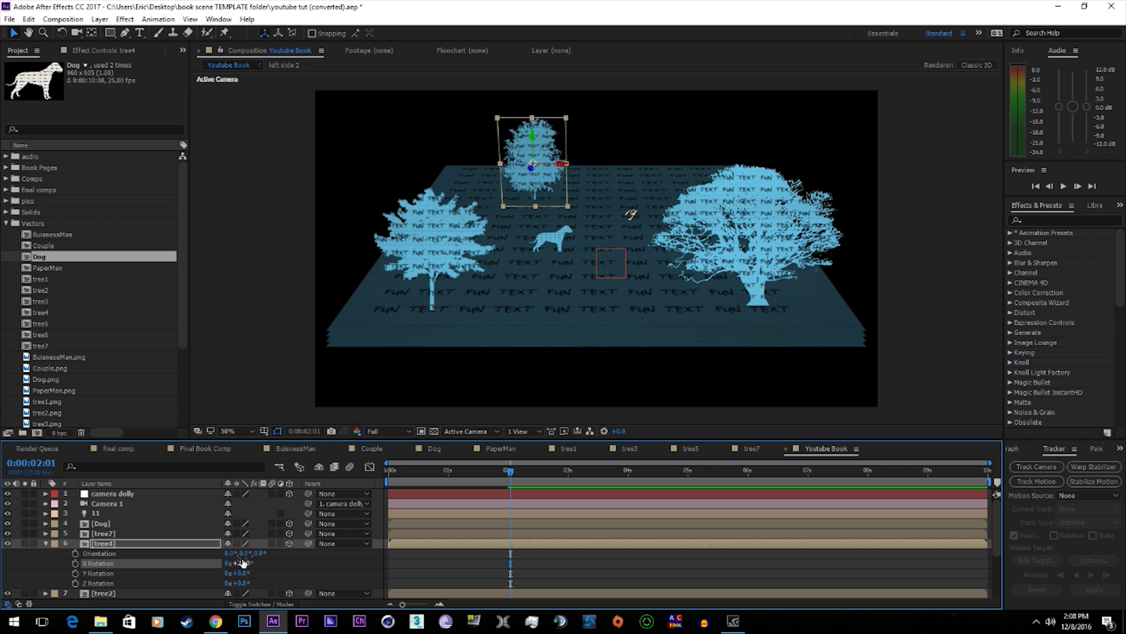
drag(239, 562, 237, 563)
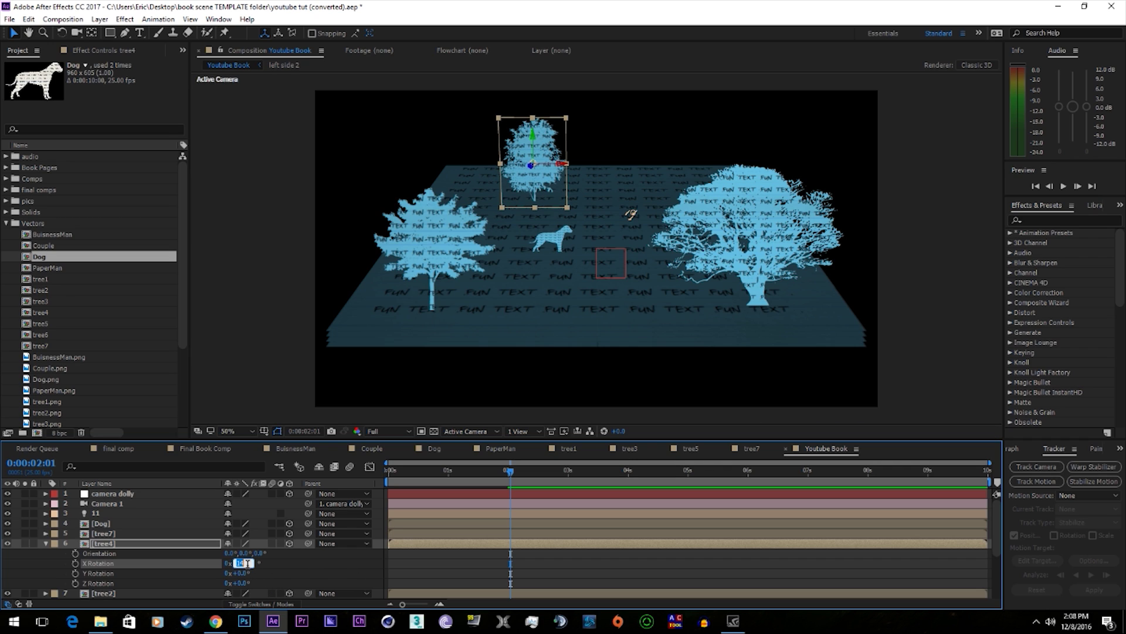
click(280, 558)
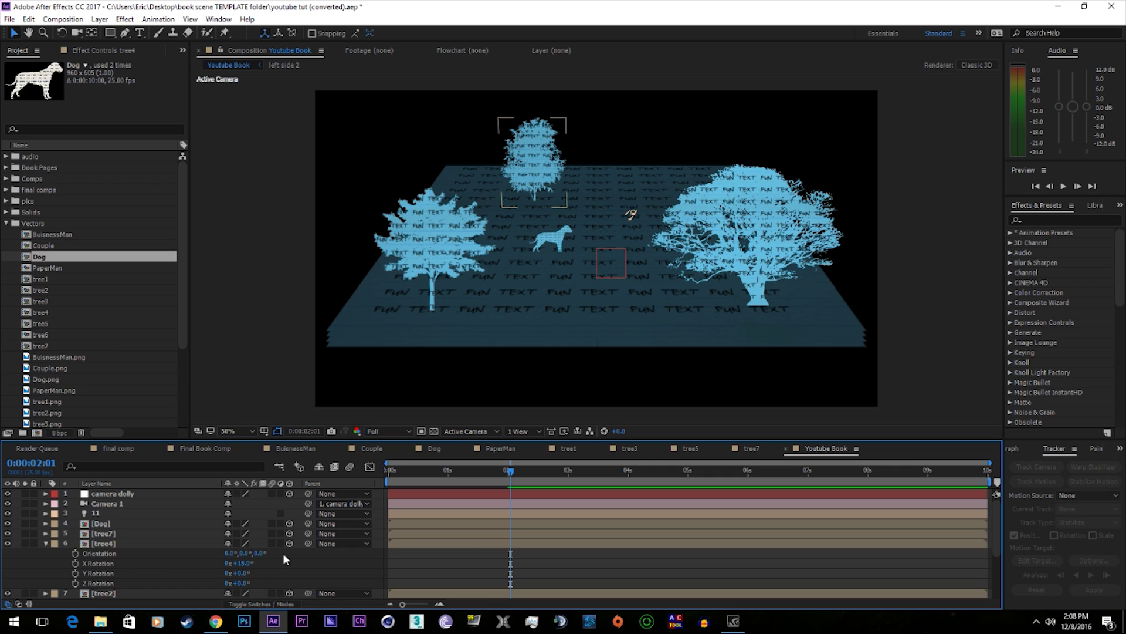
click(91, 532)
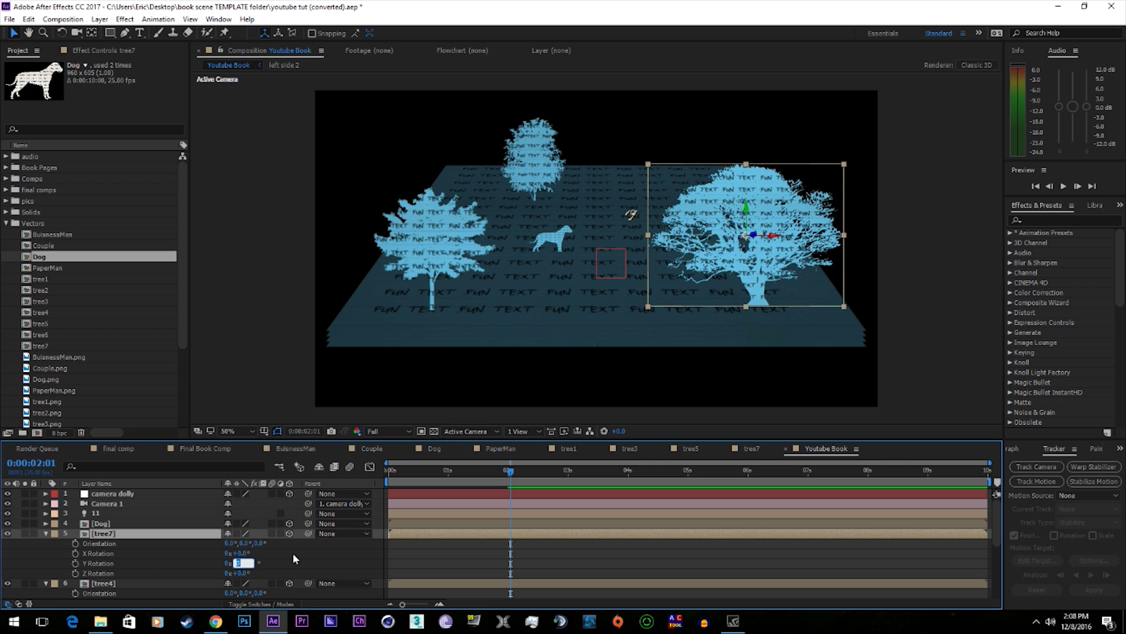
key(r)
click(247, 555)
text(15)
click(149, 523)
Show the Dog layer's rotation and inspect the tree and dog cutouts in the viewer
key(r)
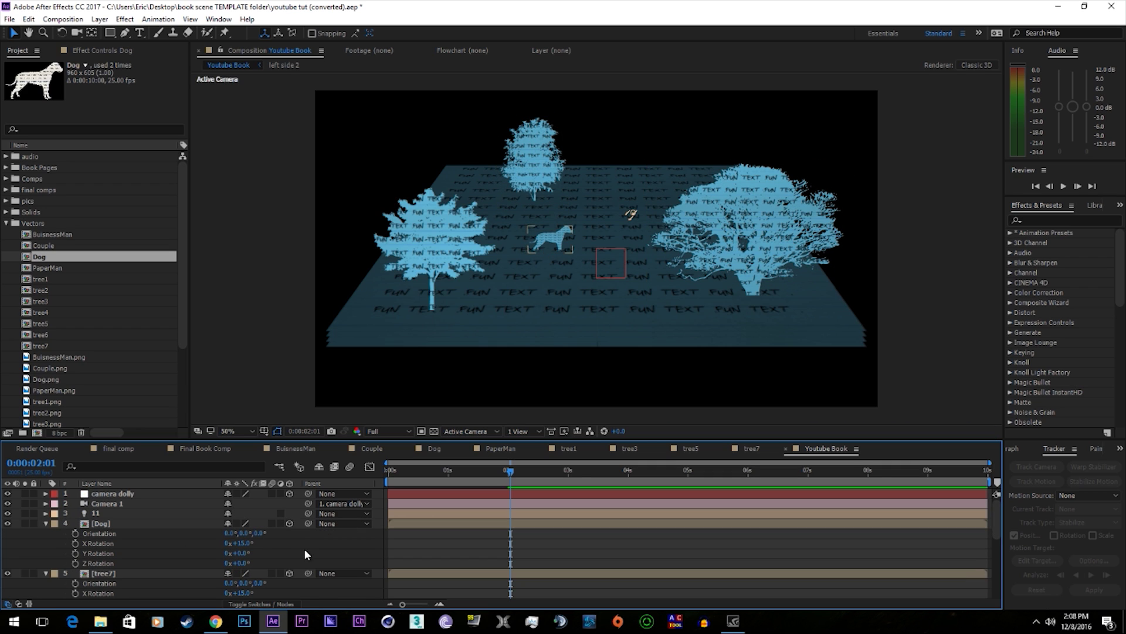
click(753, 222)
click(534, 156)
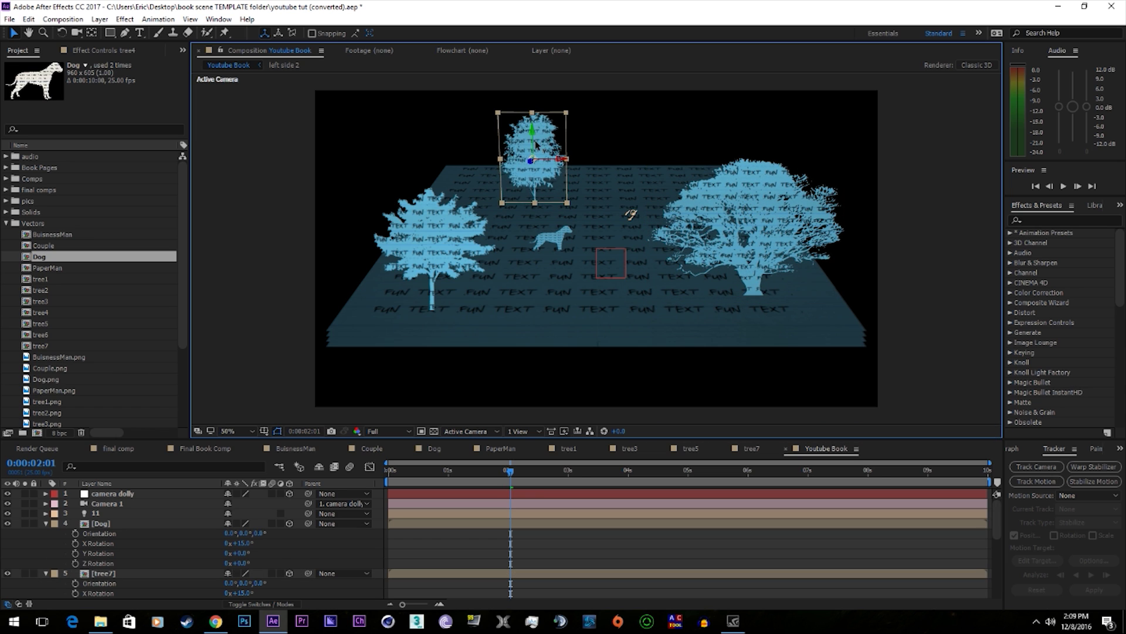
click(556, 226)
click(560, 249)
key(period)
key(period)
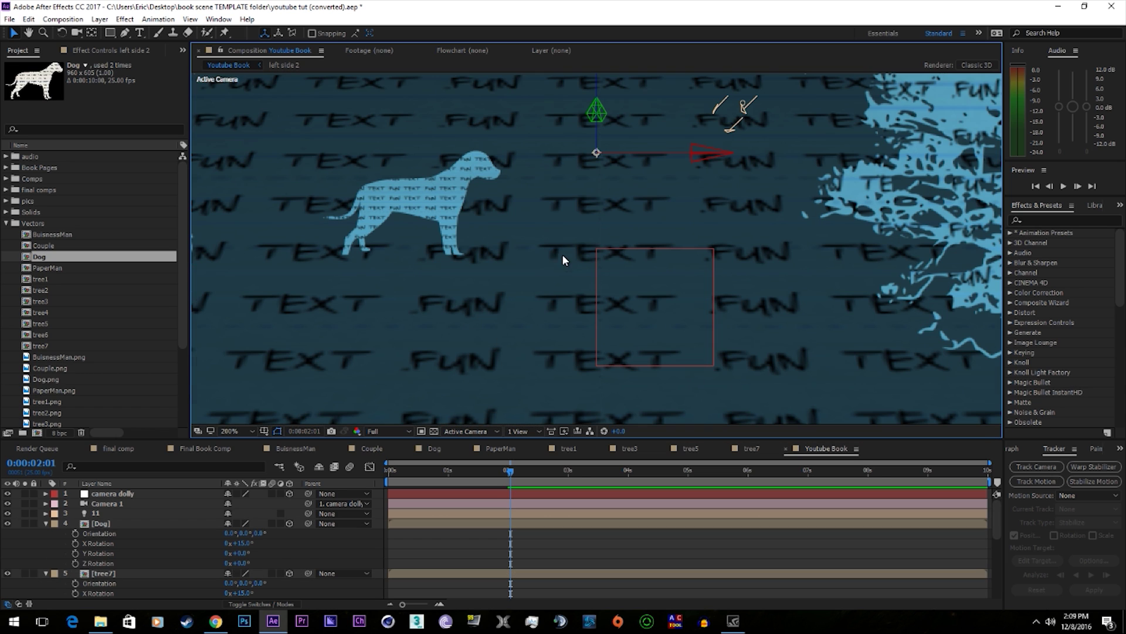
key(comma)
Set tree2's X Rotation to 15°
click(363, 346)
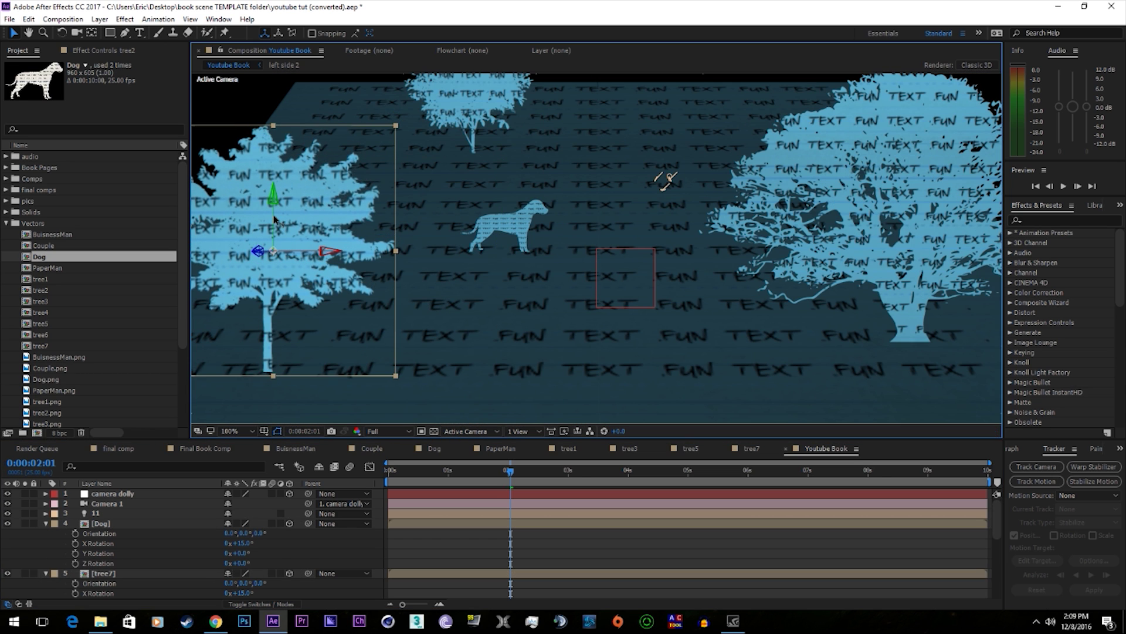
key(r)
click(241, 543)
text(15)
key(Return)
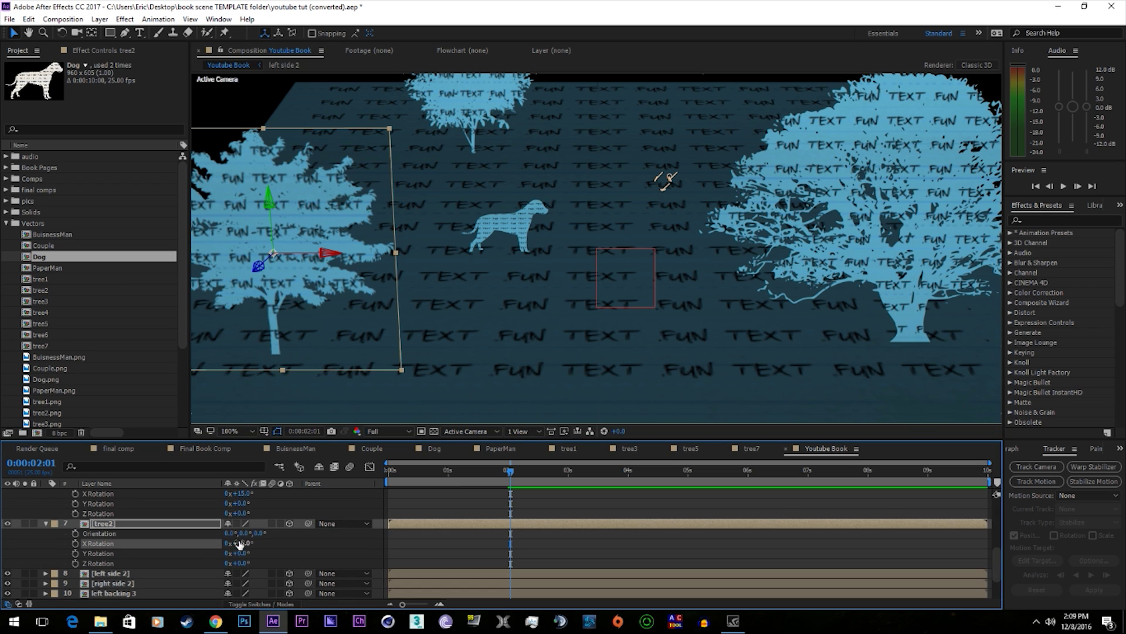
key(comma)
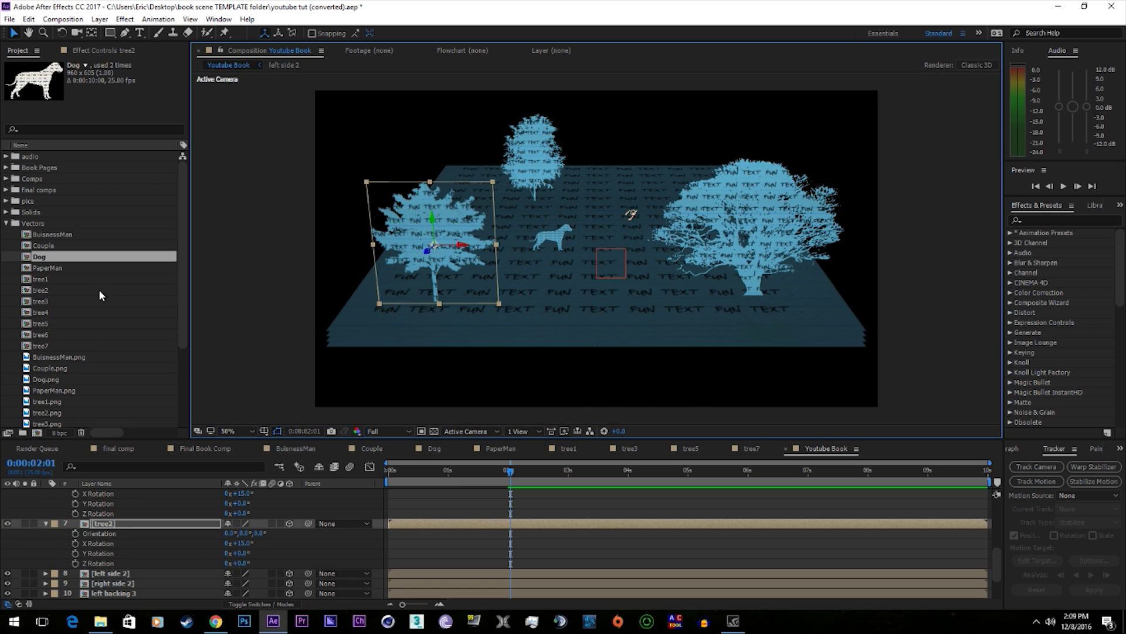
Add the BuisnessMan figure with a 15° X Rotation and place it near the big tree
drag(52, 234, 136, 519)
key(comma)
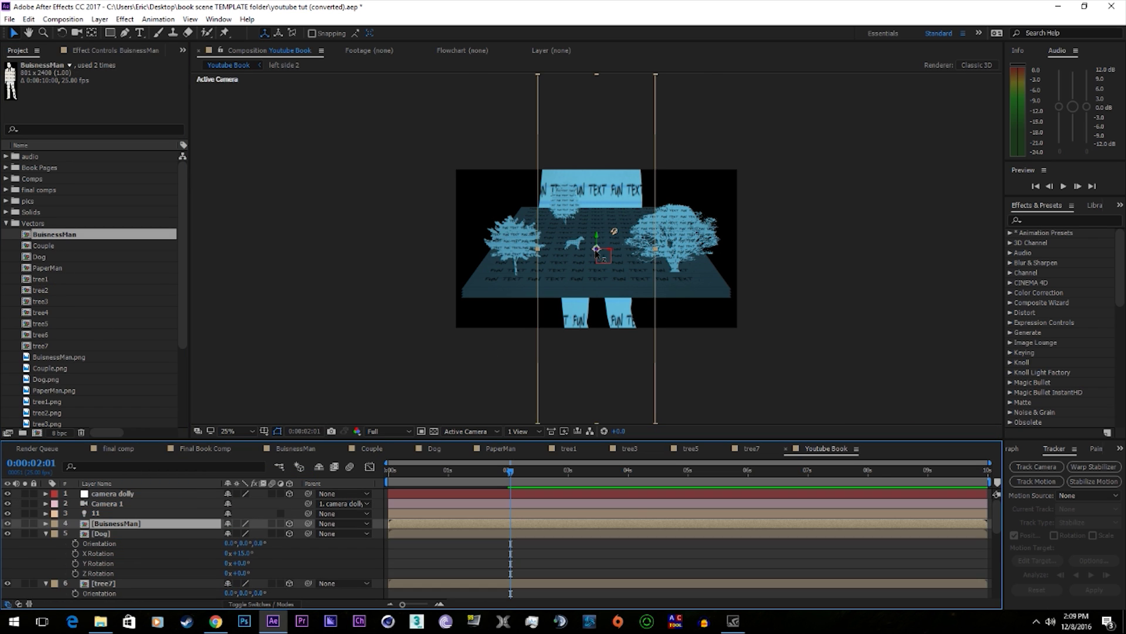
scroll(646, 159, down, 1)
scroll(621, 230, up, 3)
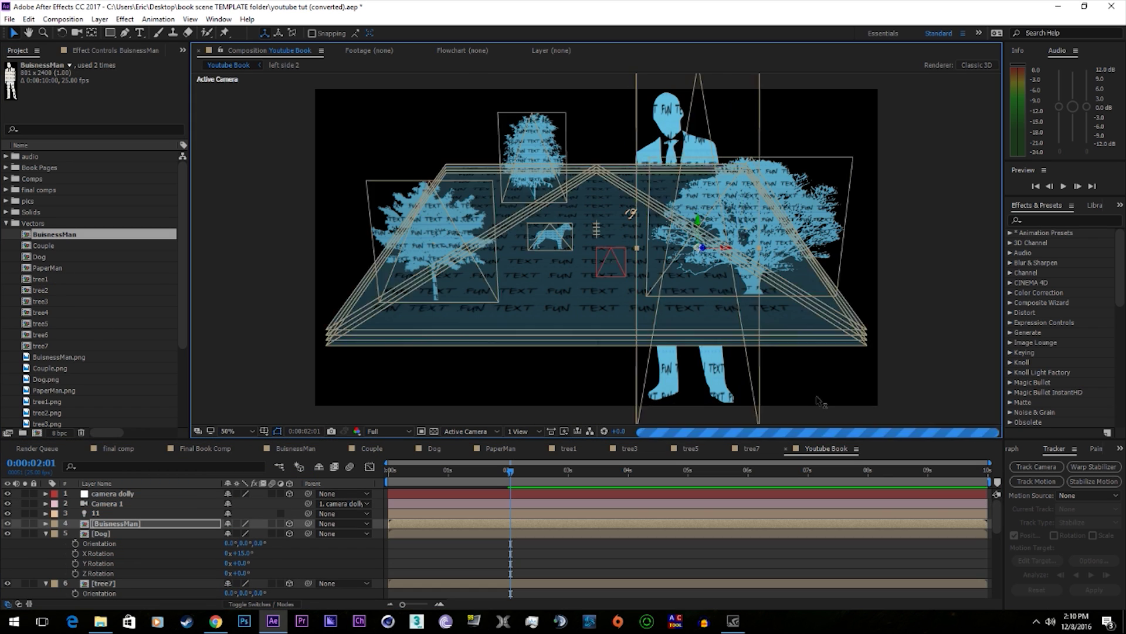
key(r)
click(228, 543)
text(15)
key(Return)
scroll(734, 245, down, 2)
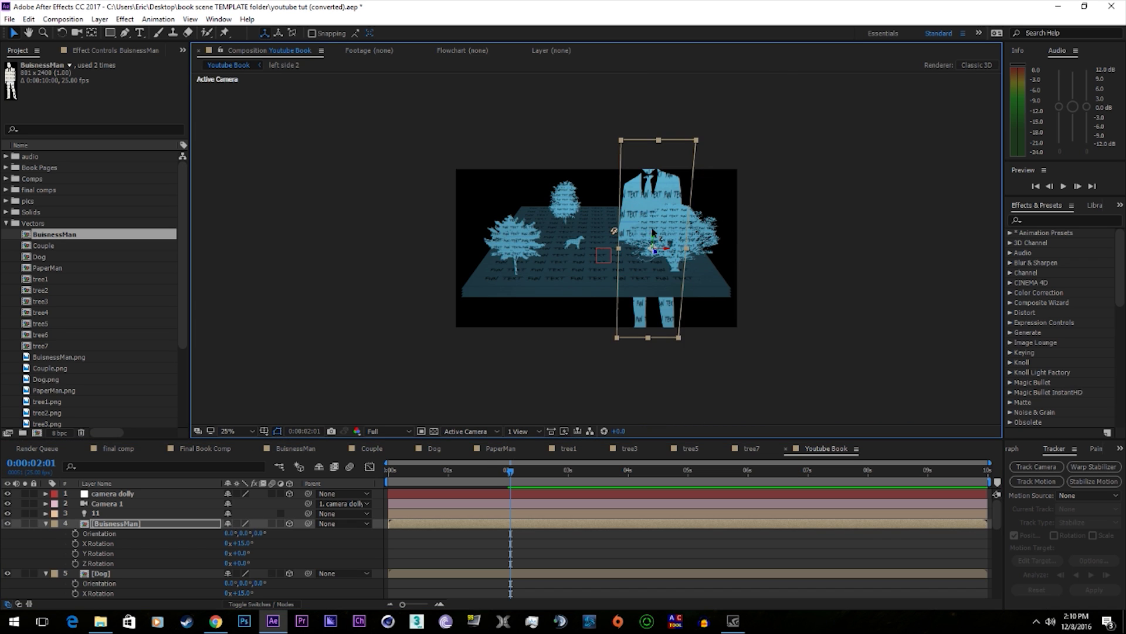
scroll(663, 169, up, 3)
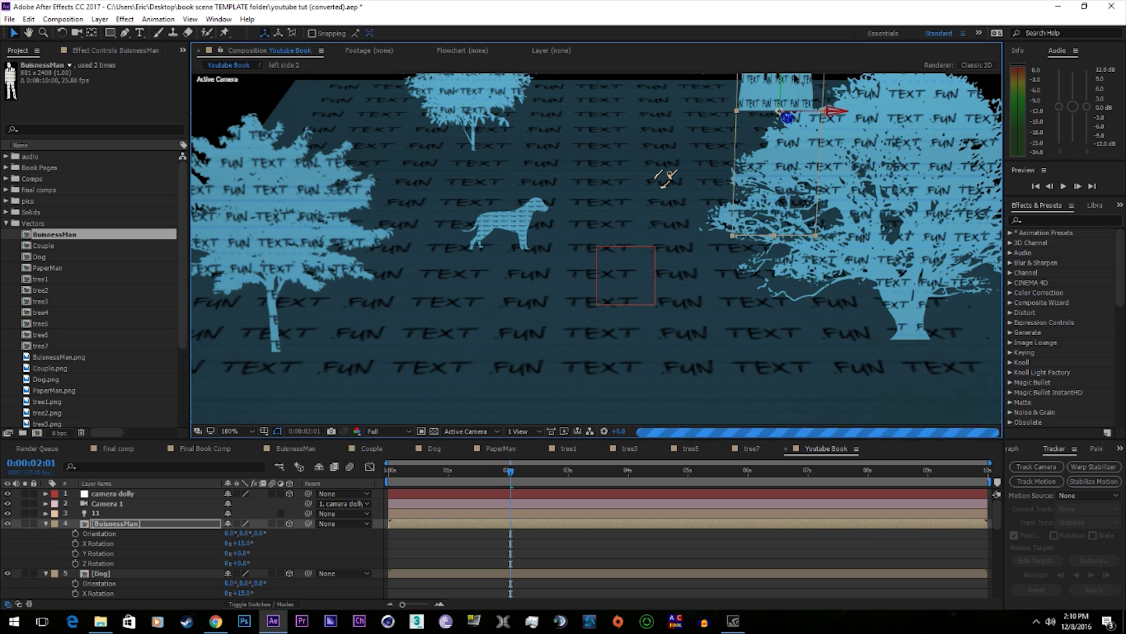
scroll(712, 114, down, 1)
scroll(738, 186, up, 2)
drag(794, 166, 701, 126)
key(comma)
click(752, 134)
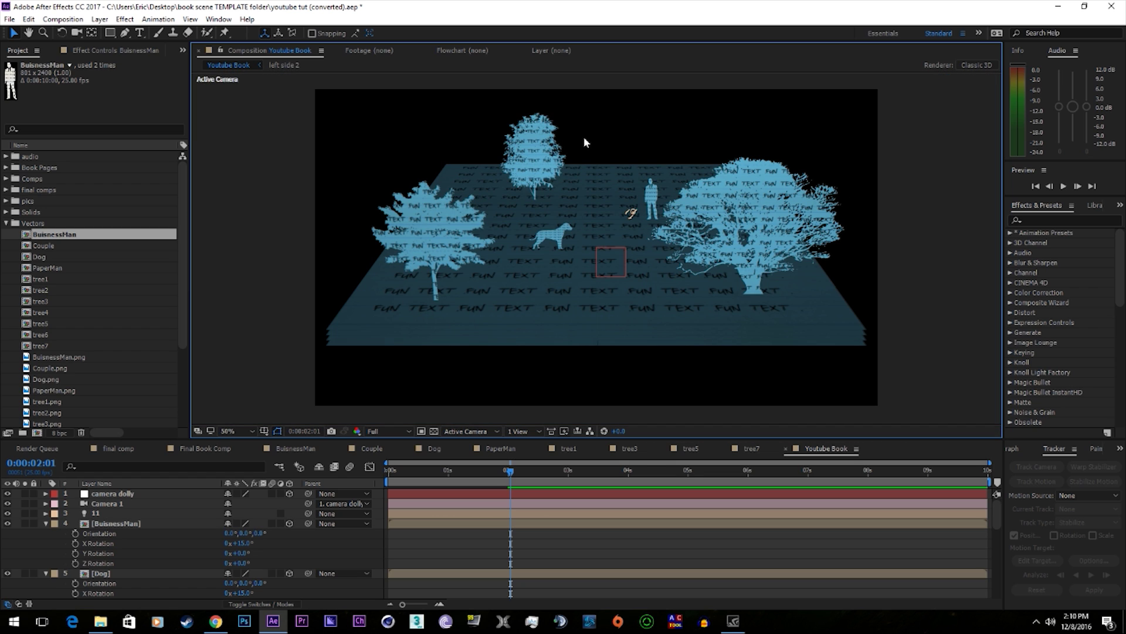
Add the bare tree5 with a 15° X Rotation and move it to the back left
drag(88, 324, 166, 520)
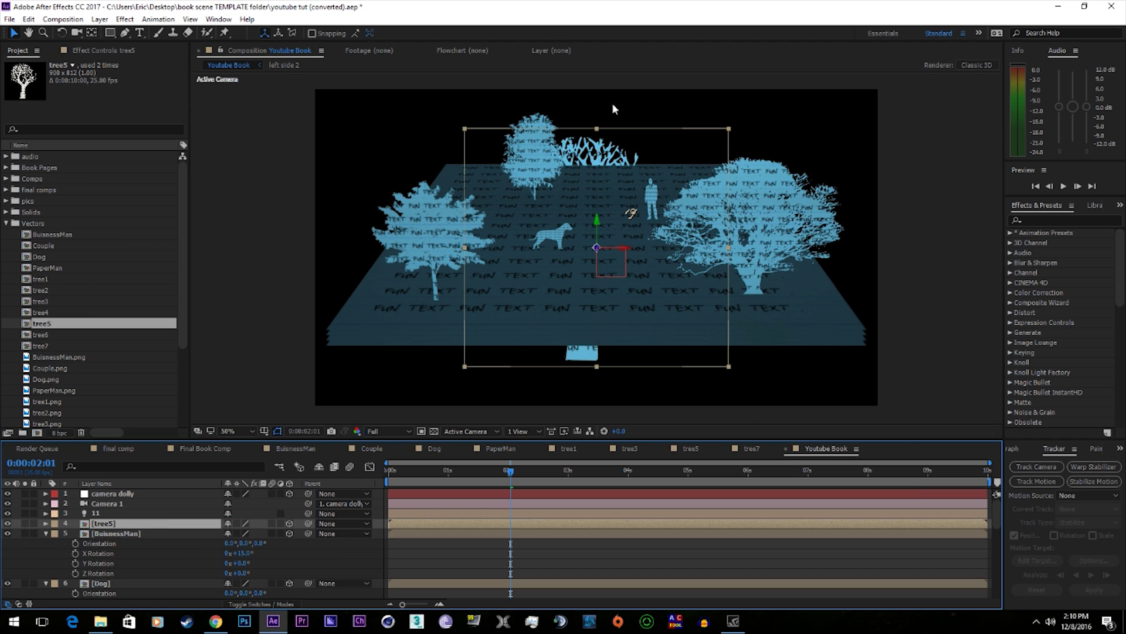
drag(550, 350, 722, 167)
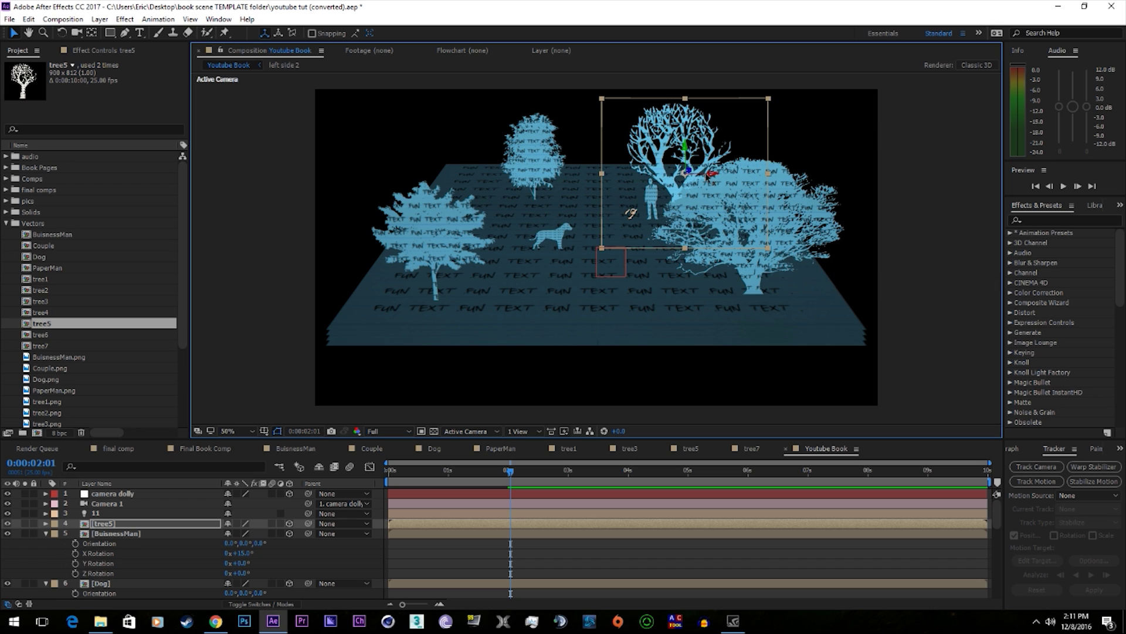
key(r)
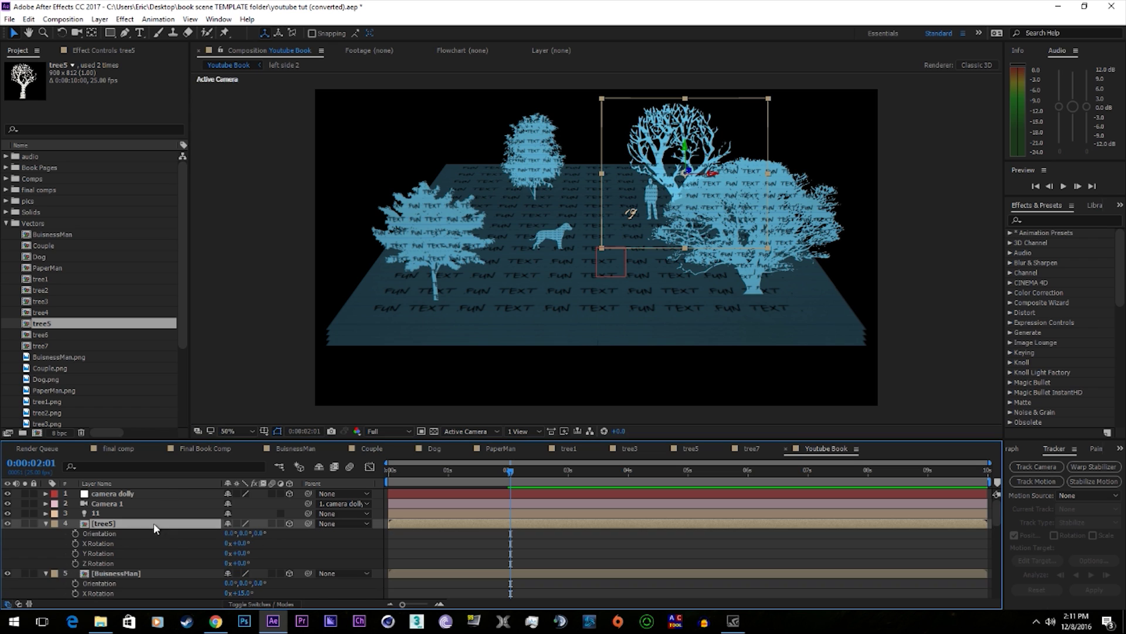
click(233, 543)
text(15)
key(Return)
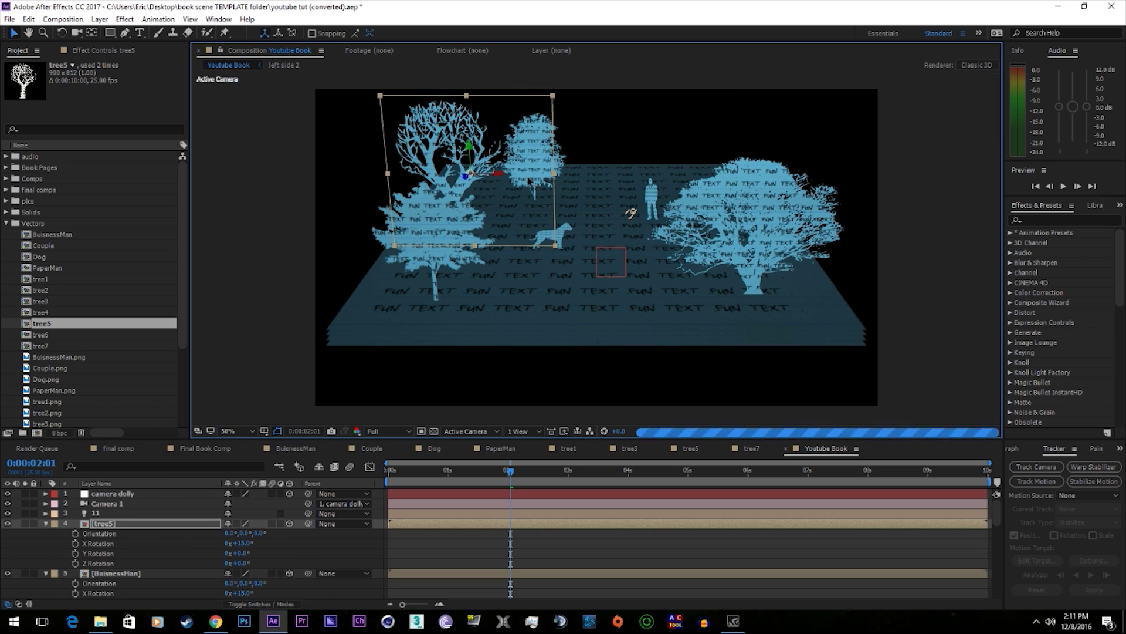
drag(528, 180, 681, 131)
click(553, 161)
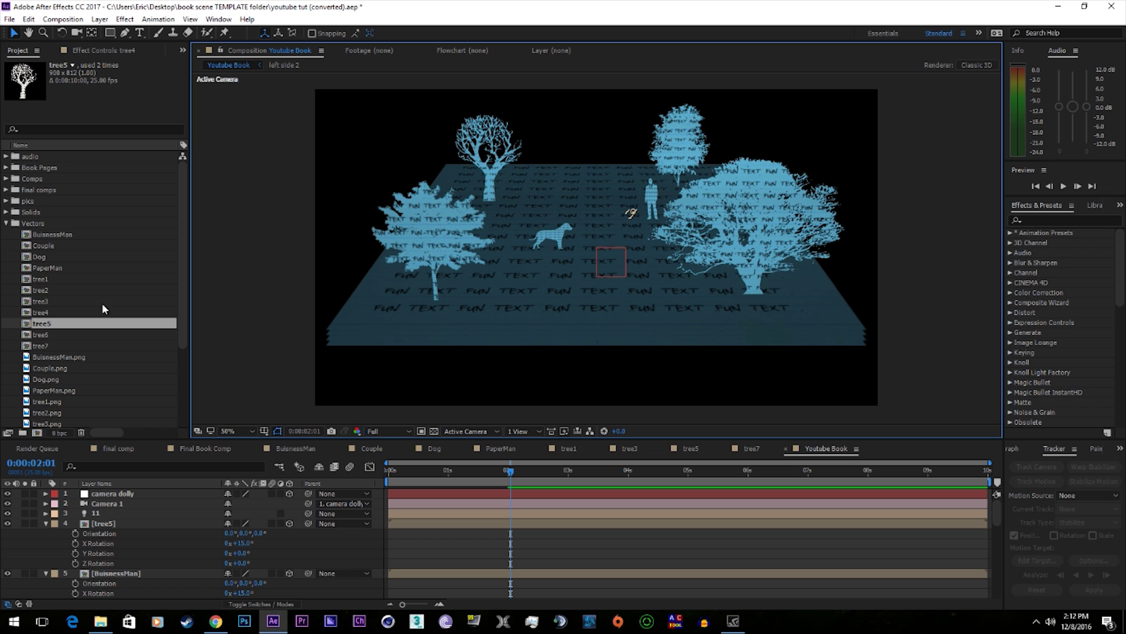
Add the Couple cutout to the scene and push it farther back on the page
click(62, 268)
click(61, 256)
click(61, 246)
drag(60, 248, 596, 266)
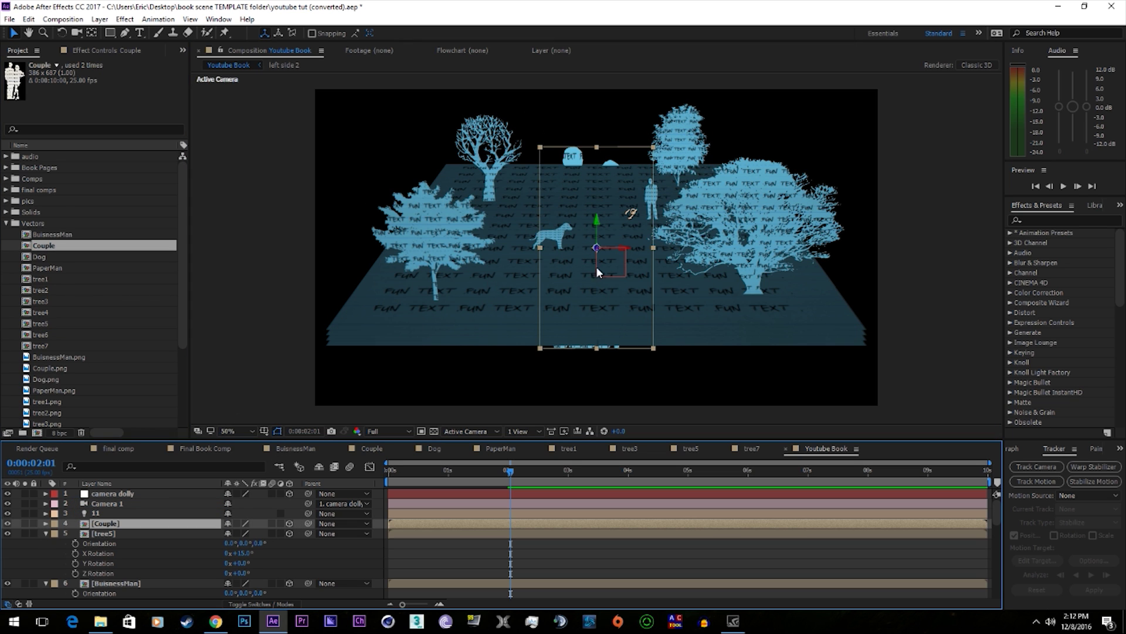
key(r)
click(597, 249)
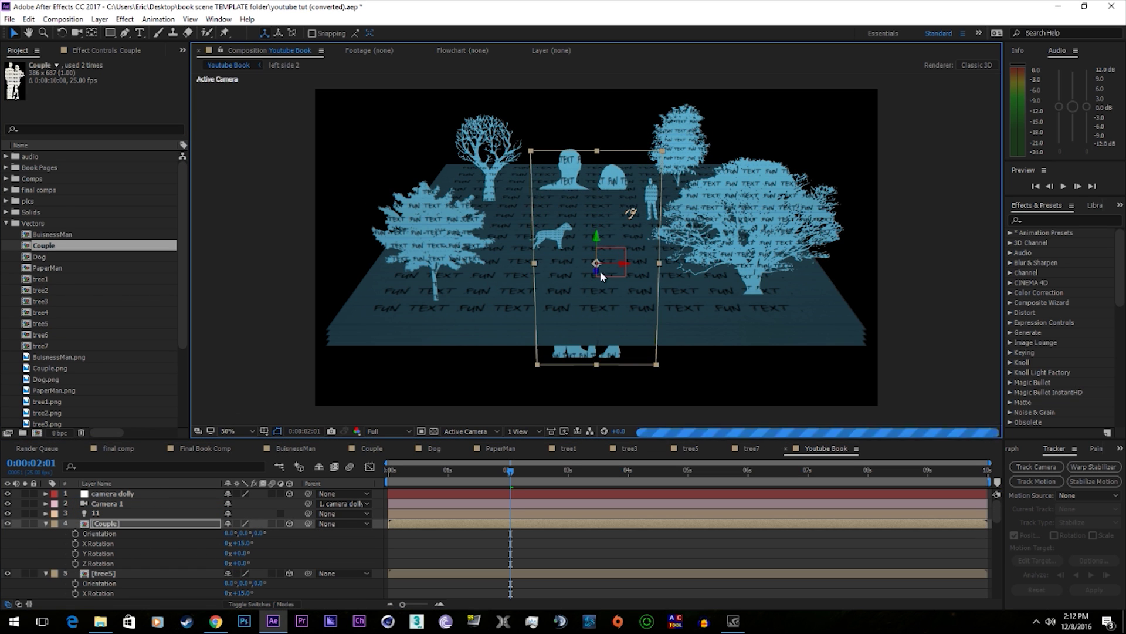
drag(599, 191, 550, 154)
Lower the Couple onto the page surface behind the dog
key(comma)
key(period)
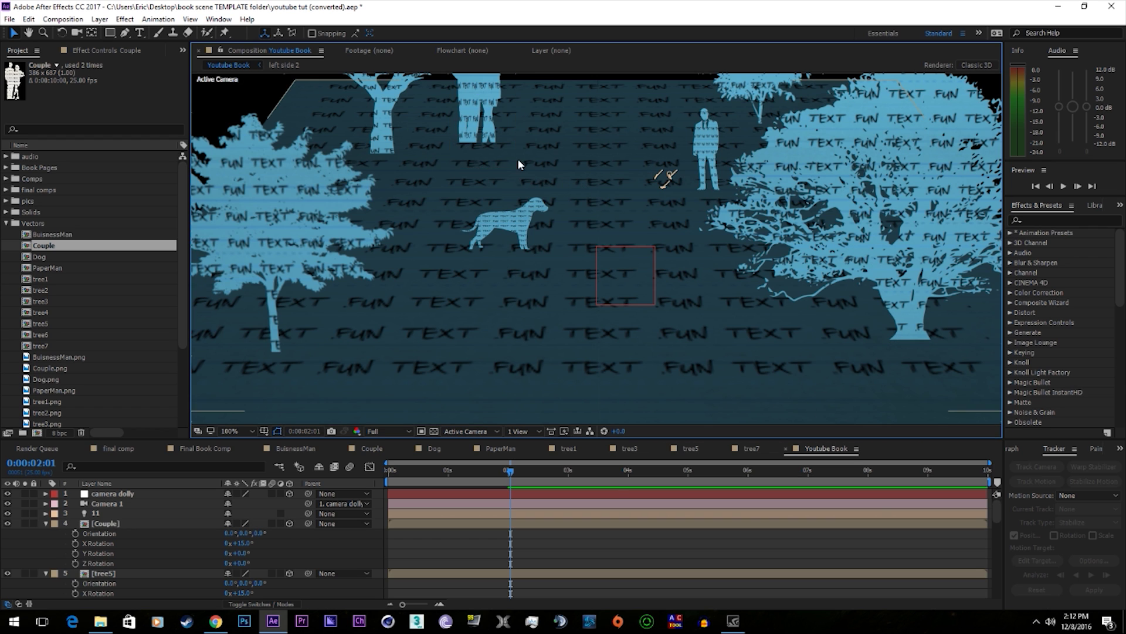
key(comma)
key(period)
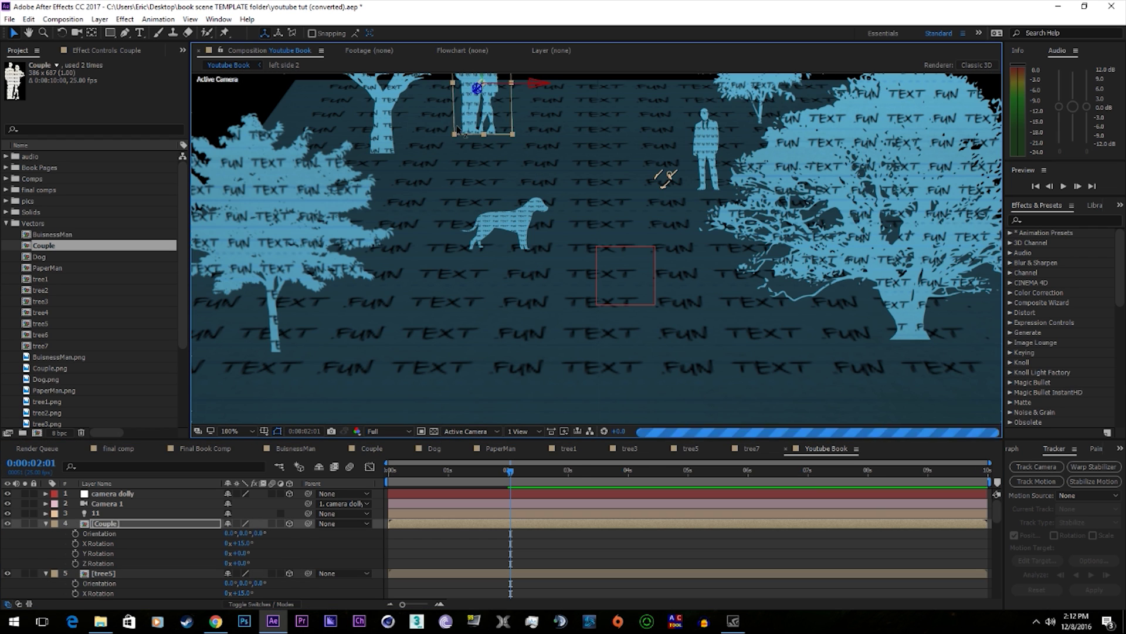
drag(469, 76, 462, 132)
key(comma)
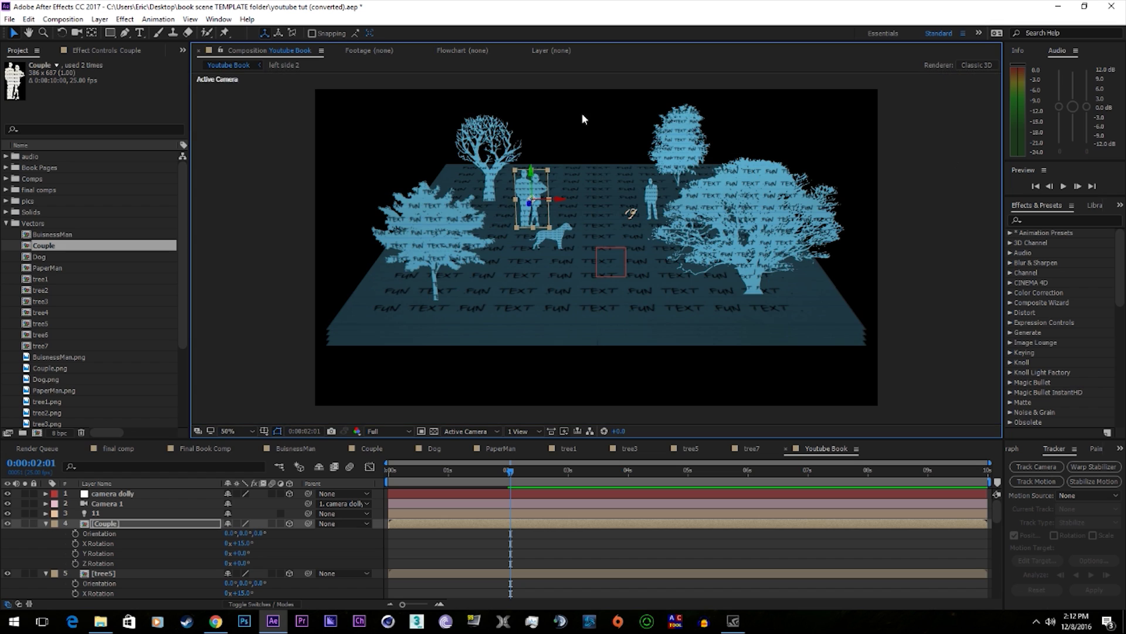
click(445, 526)
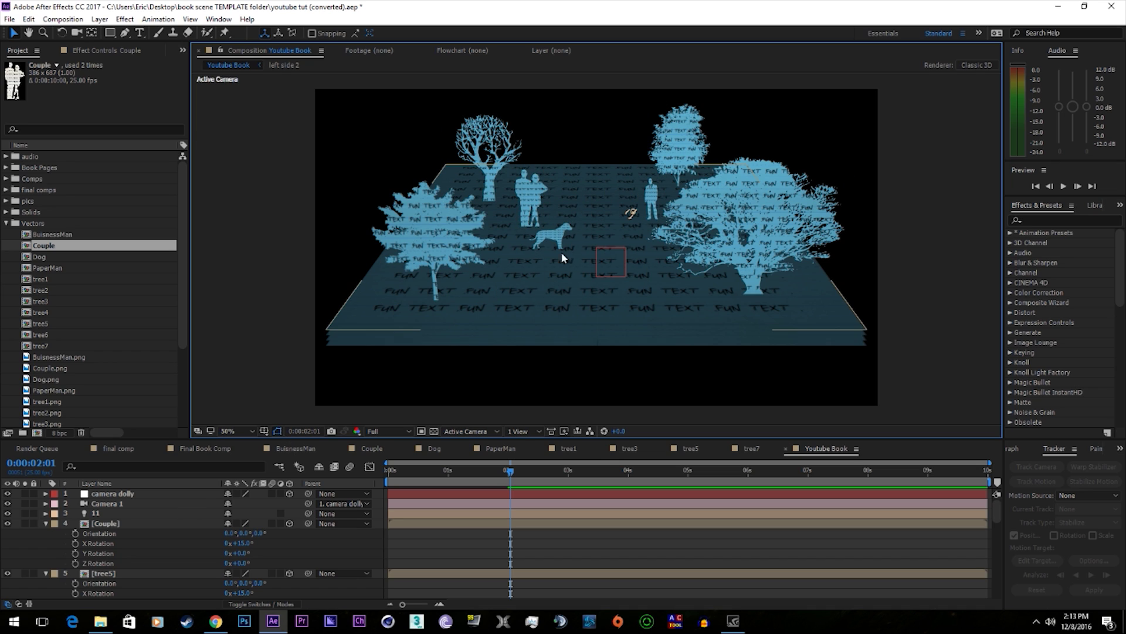
Collapse the property groups of Couple, tree5, BuisnessMan, Dog, tree7, tree4 and tree2
click(47, 524)
click(46, 533)
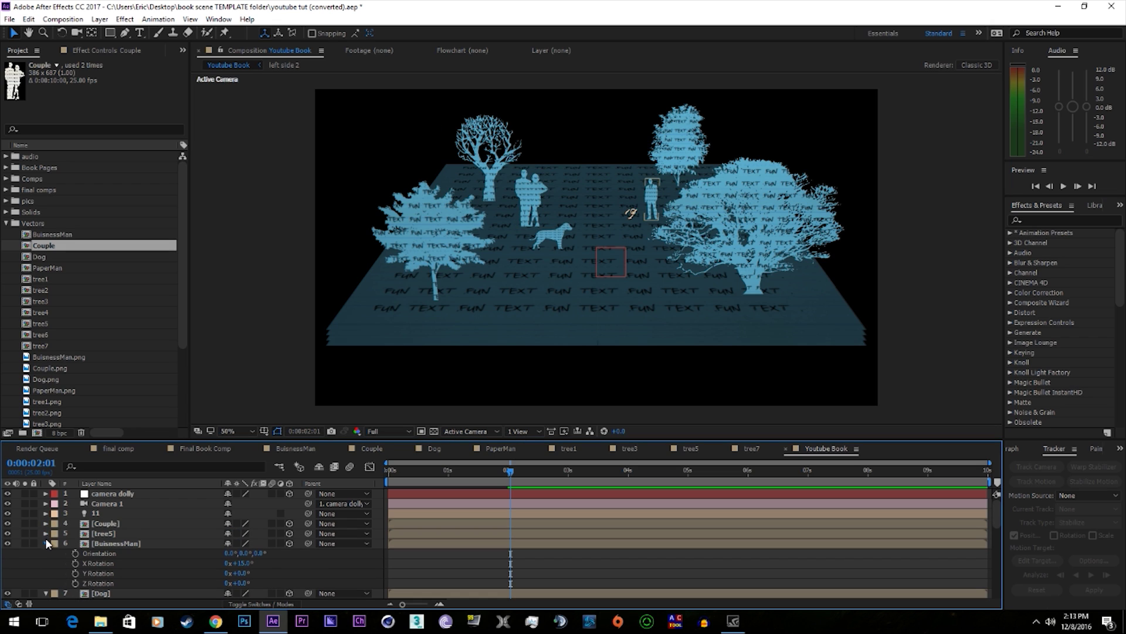
click(45, 543)
click(46, 554)
click(46, 563)
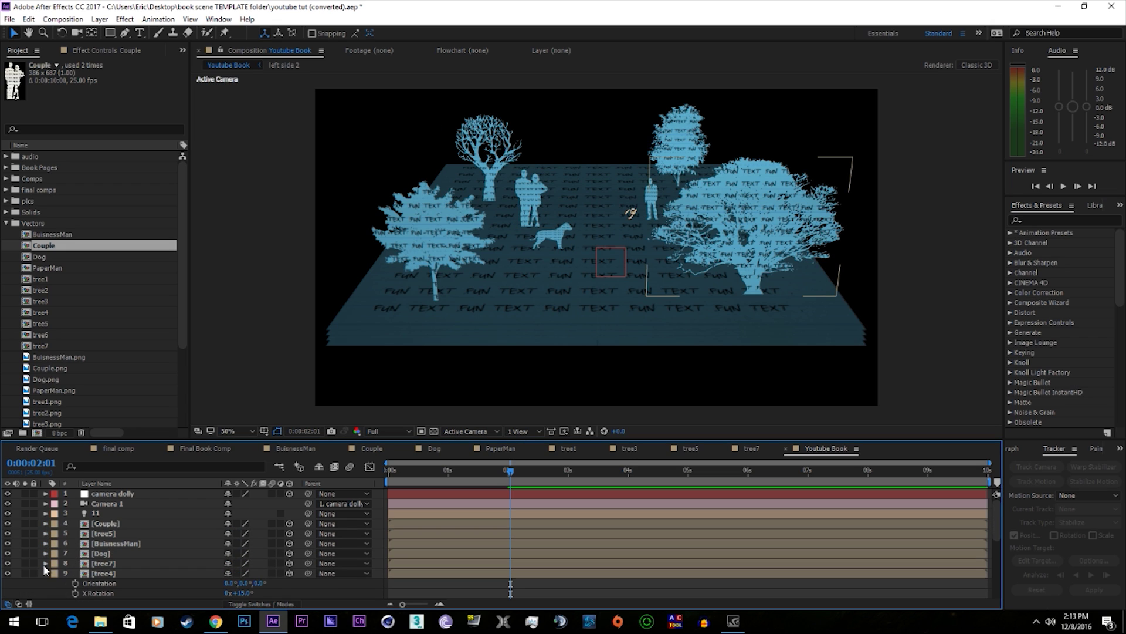
click(46, 573)
click(46, 584)
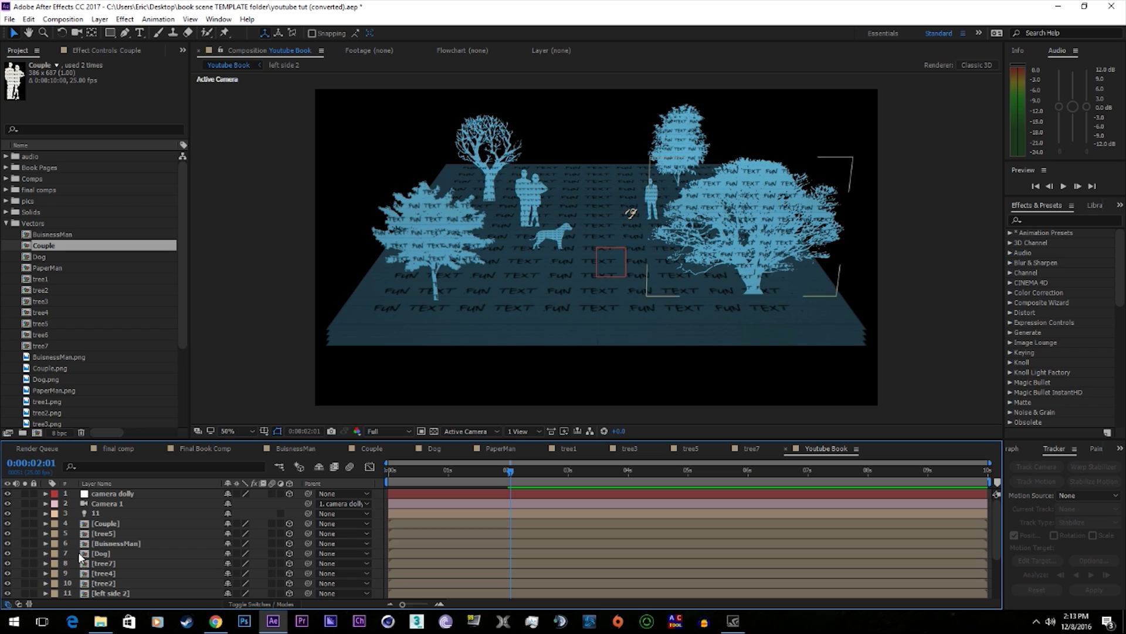
scroll(149, 532, down, 1)
Parent tree2 to left side 2, and tree7 and tree4 to right side 2
click(126, 552)
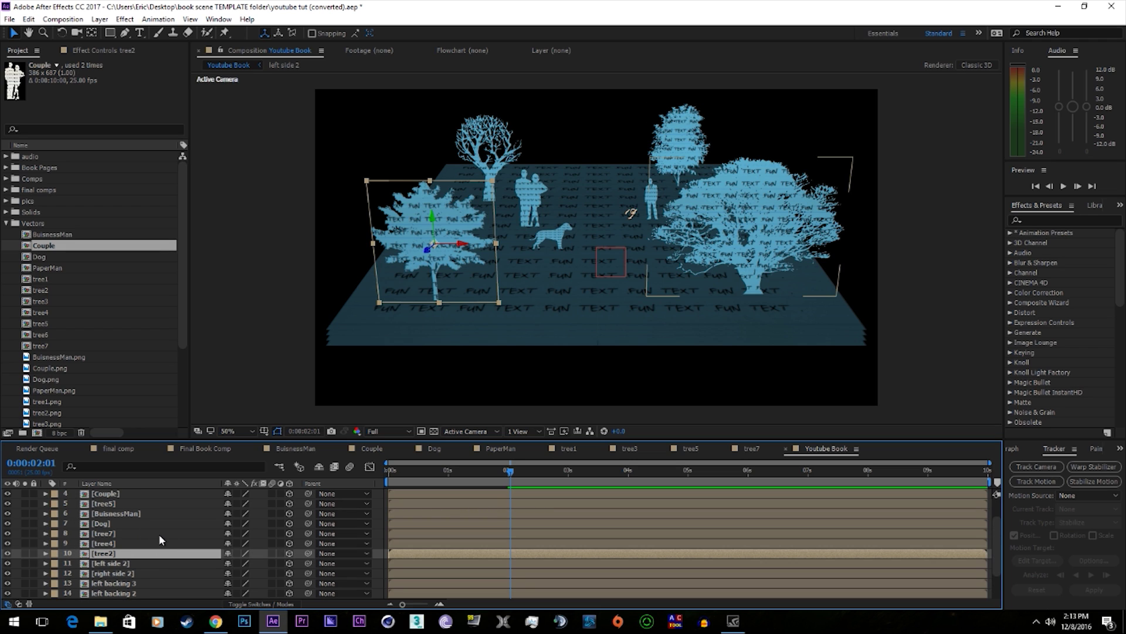
click(328, 554)
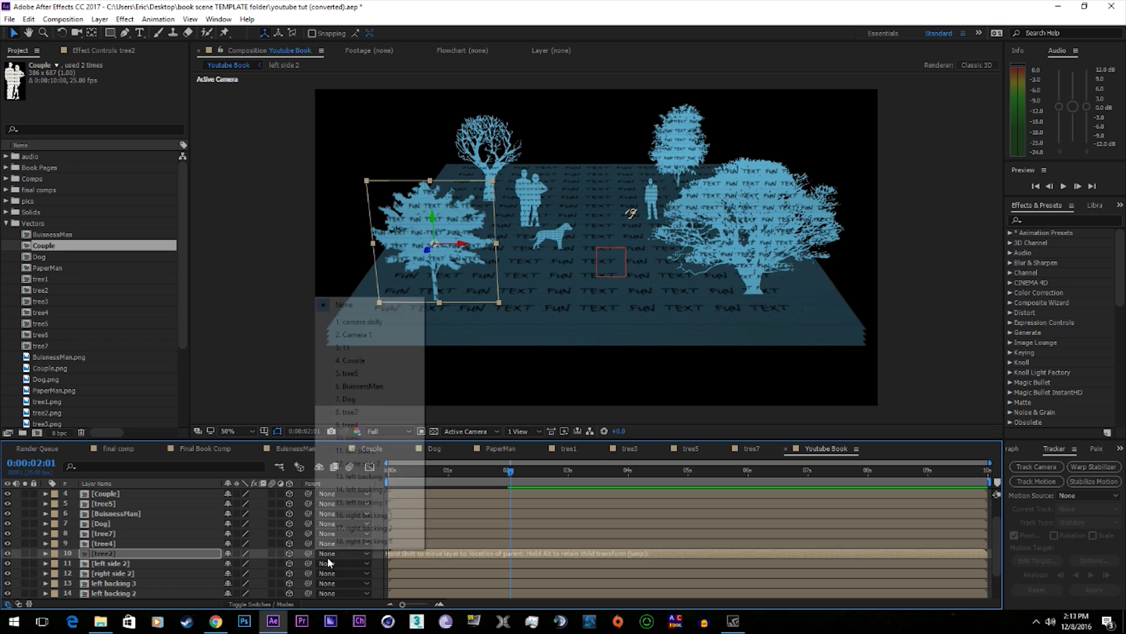
click(379, 457)
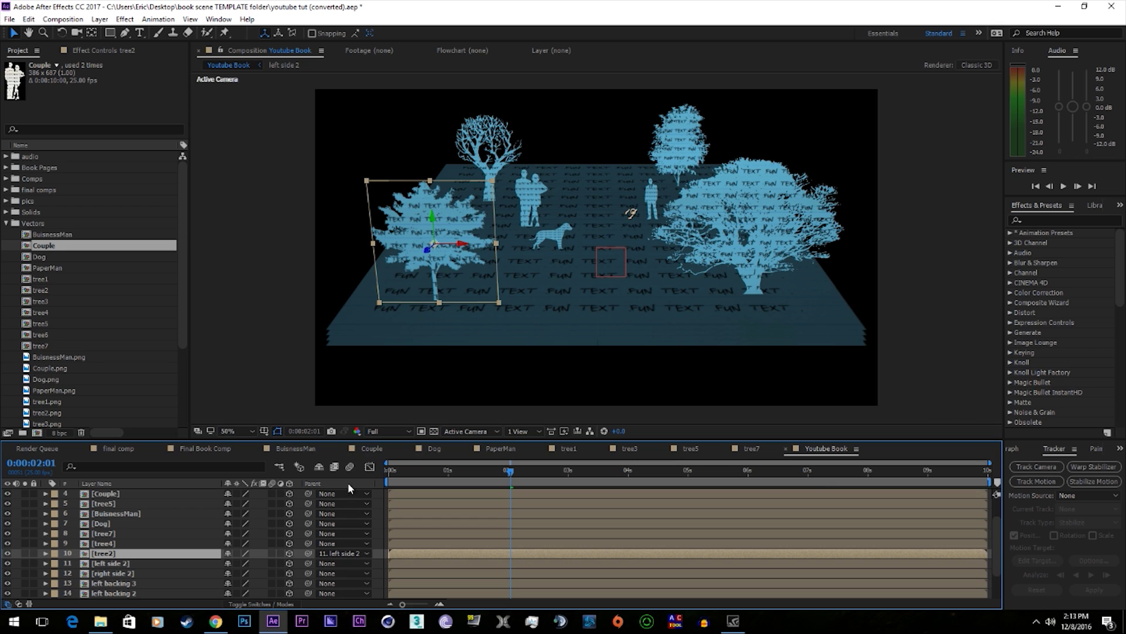
click(154, 535)
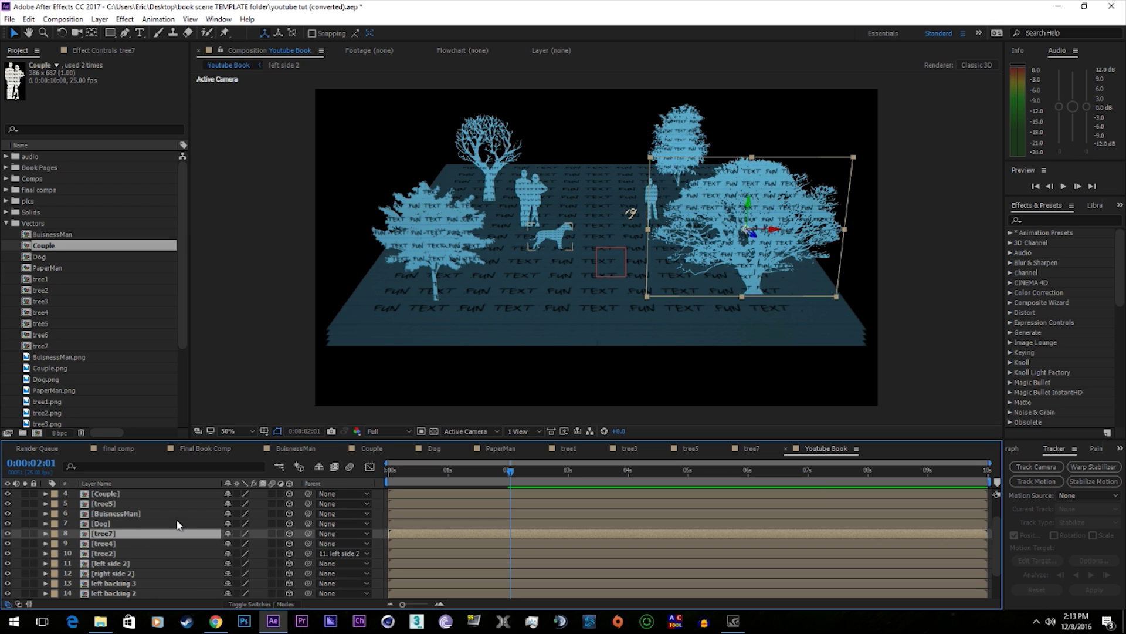
click(323, 534)
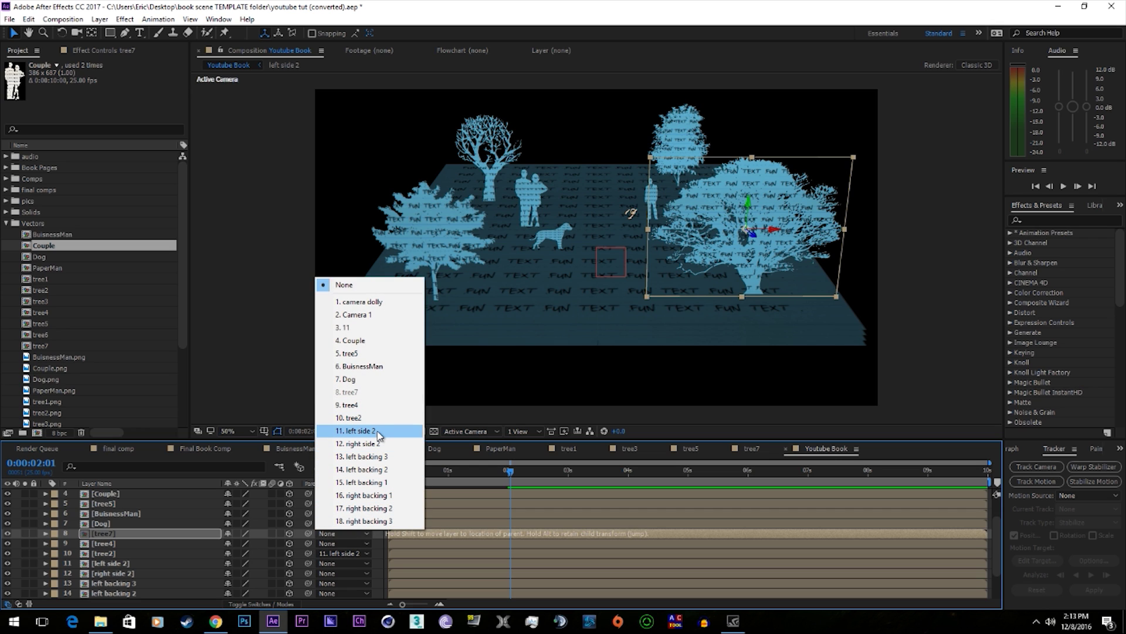
click(377, 432)
click(327, 543)
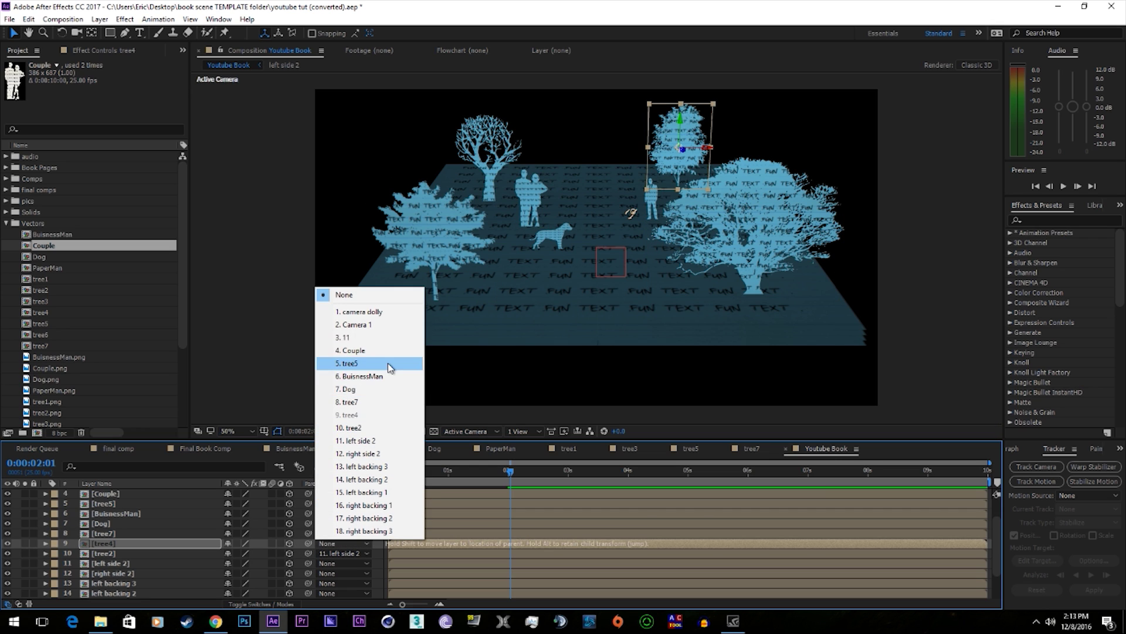
click(361, 454)
Parent Dog, tree5 and Couple to left side 2 and BuisnessMan to right side 2
click(327, 523)
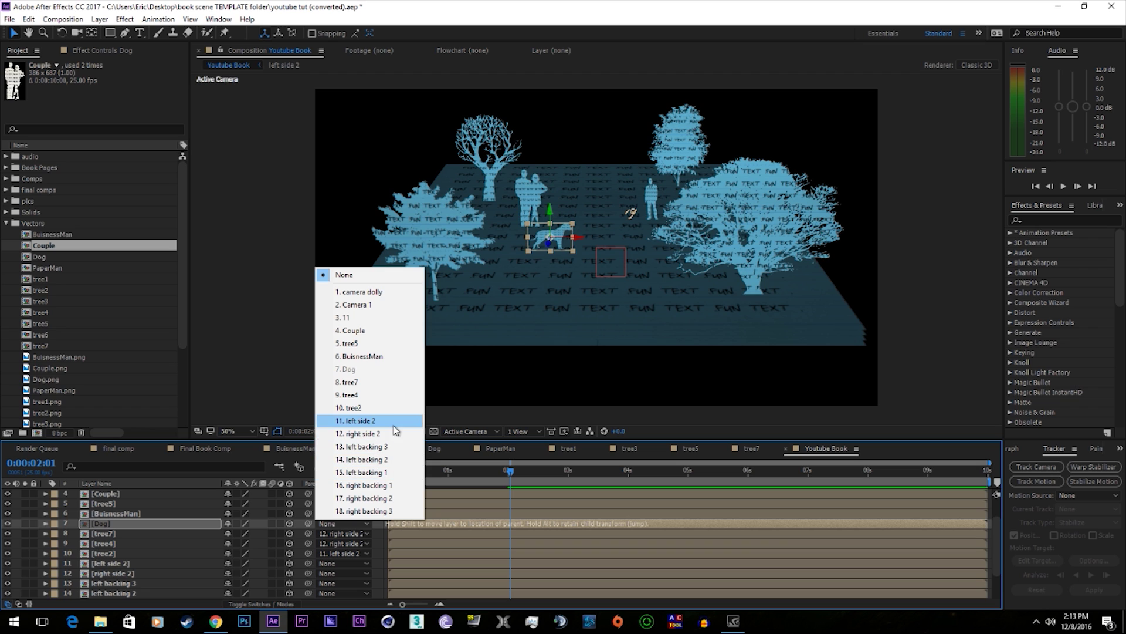
click(393, 427)
click(348, 514)
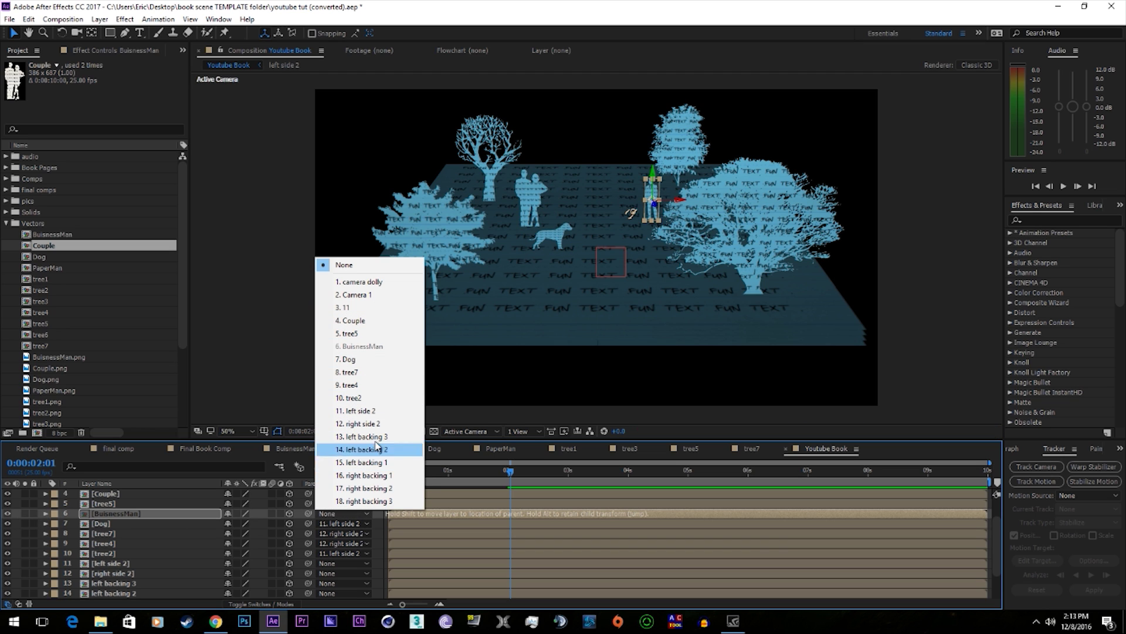
click(359, 423)
click(106, 504)
click(343, 503)
click(358, 400)
scroll(146, 522, up, 2)
click(146, 523)
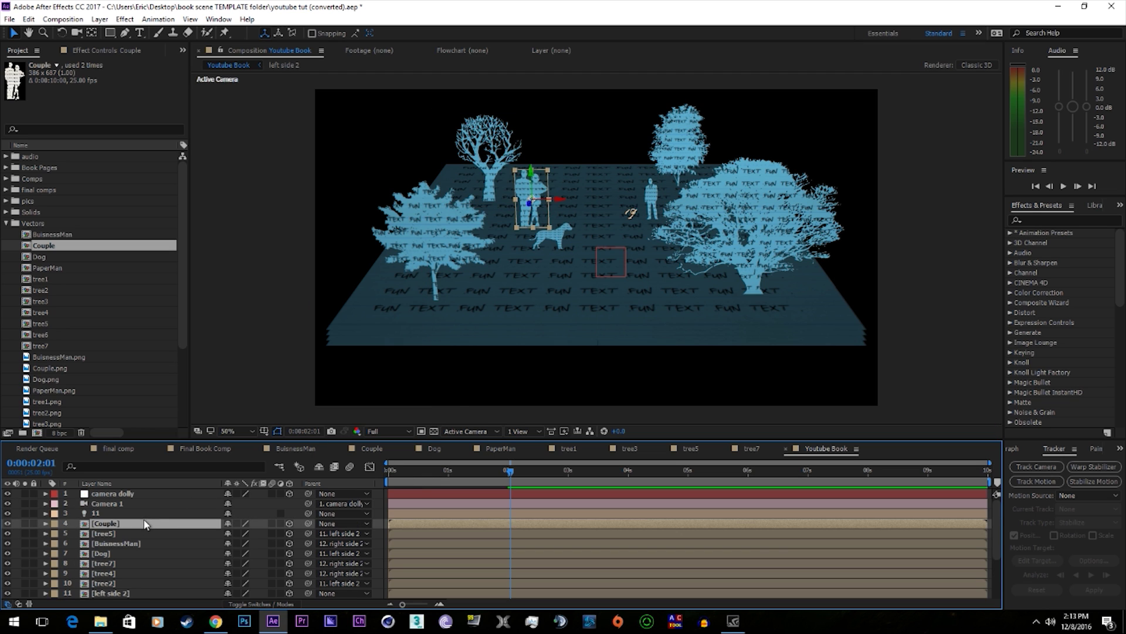
click(343, 524)
click(371, 422)
click(475, 470)
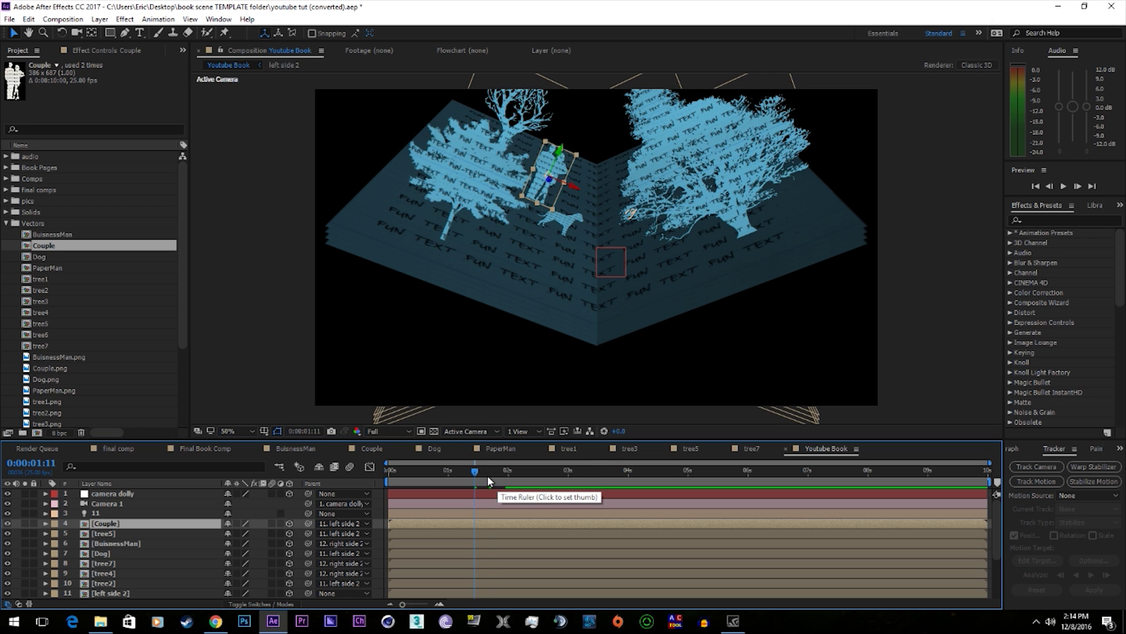
At 0:00:02:00, move the Couple's anchor point down to its feet with the Pan Behind tool
drag(488, 475, 508, 478)
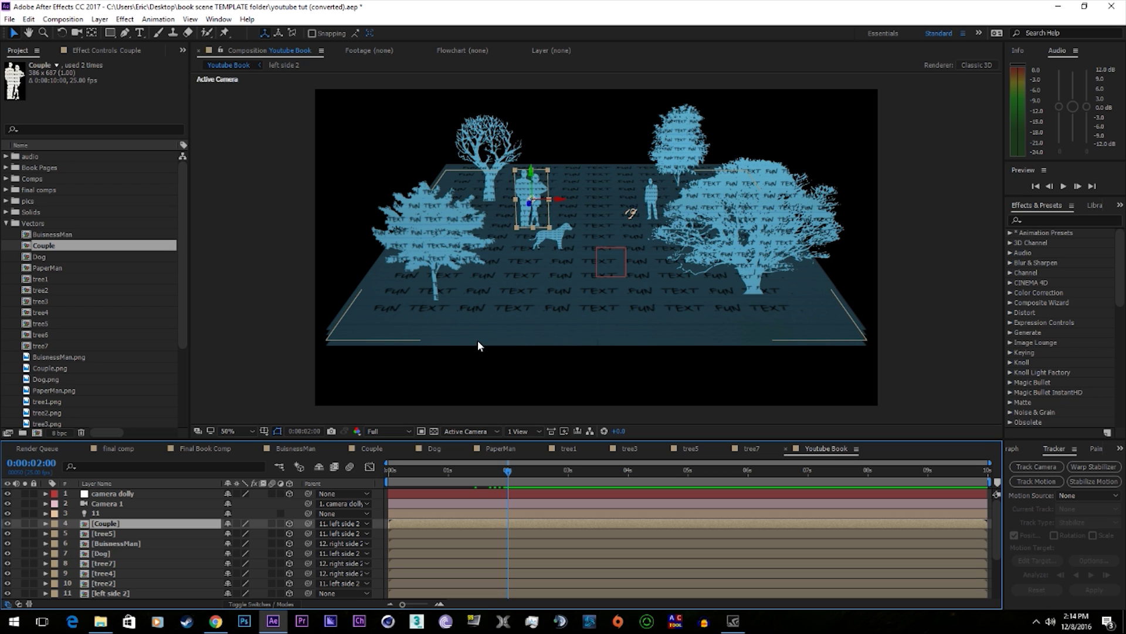
click(91, 33)
key(period)
key(period)
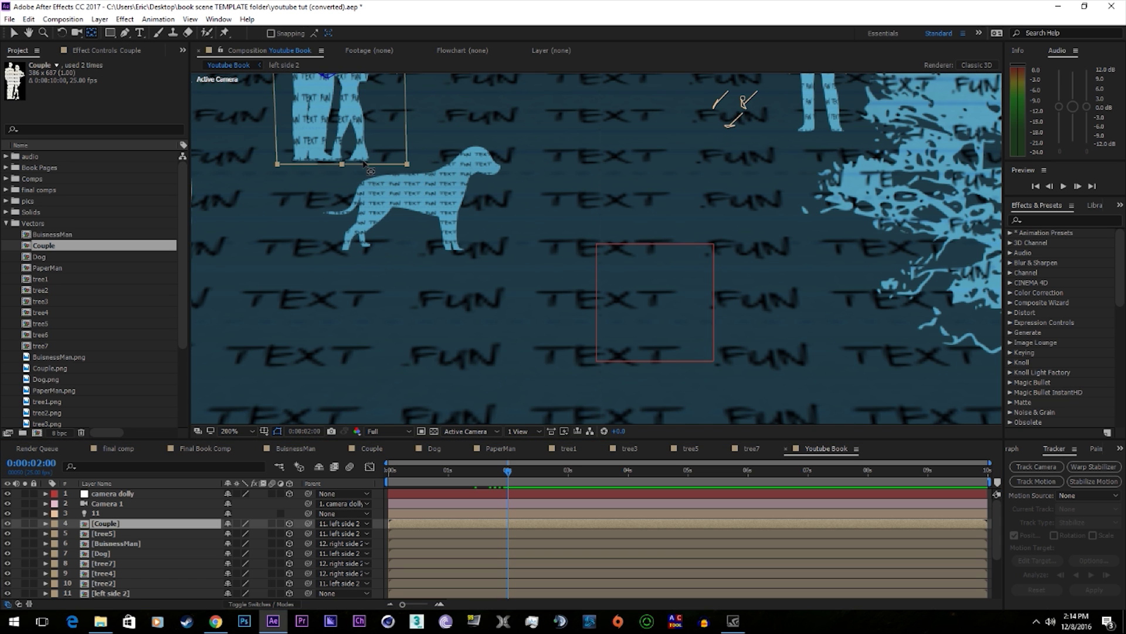
key(h)
drag(369, 171, 628, 326)
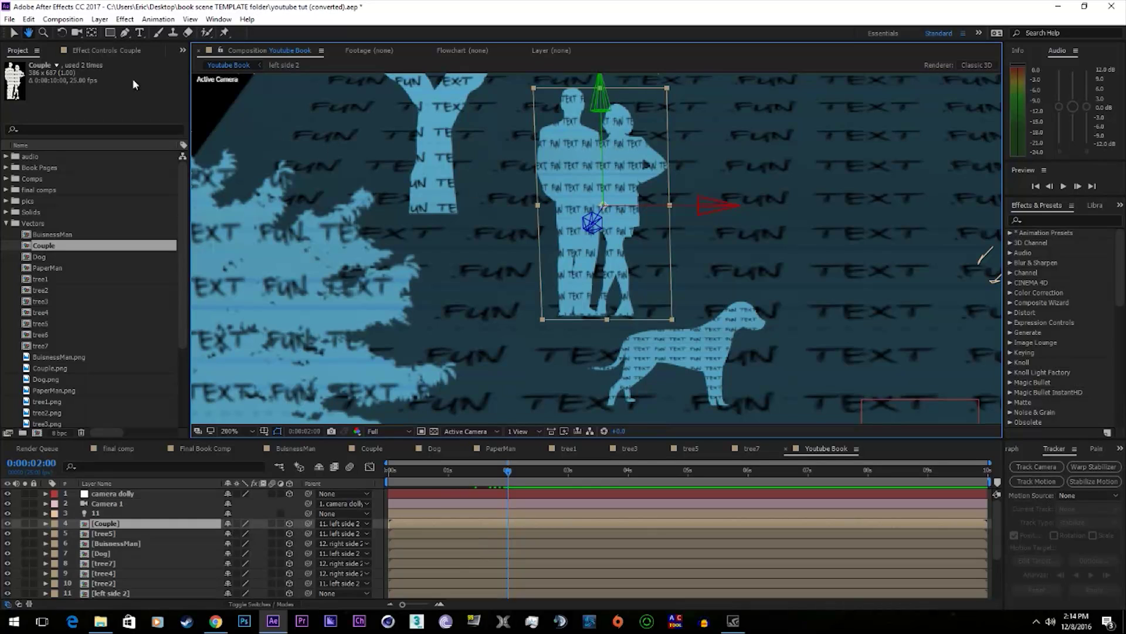
click(91, 34)
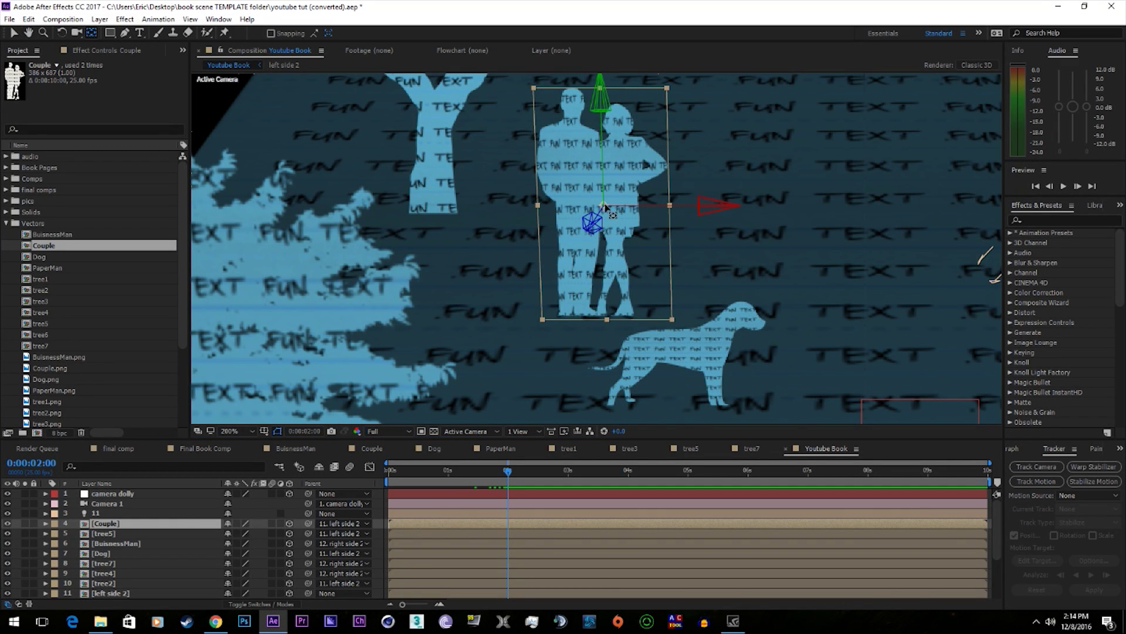
drag(604, 206, 571, 317)
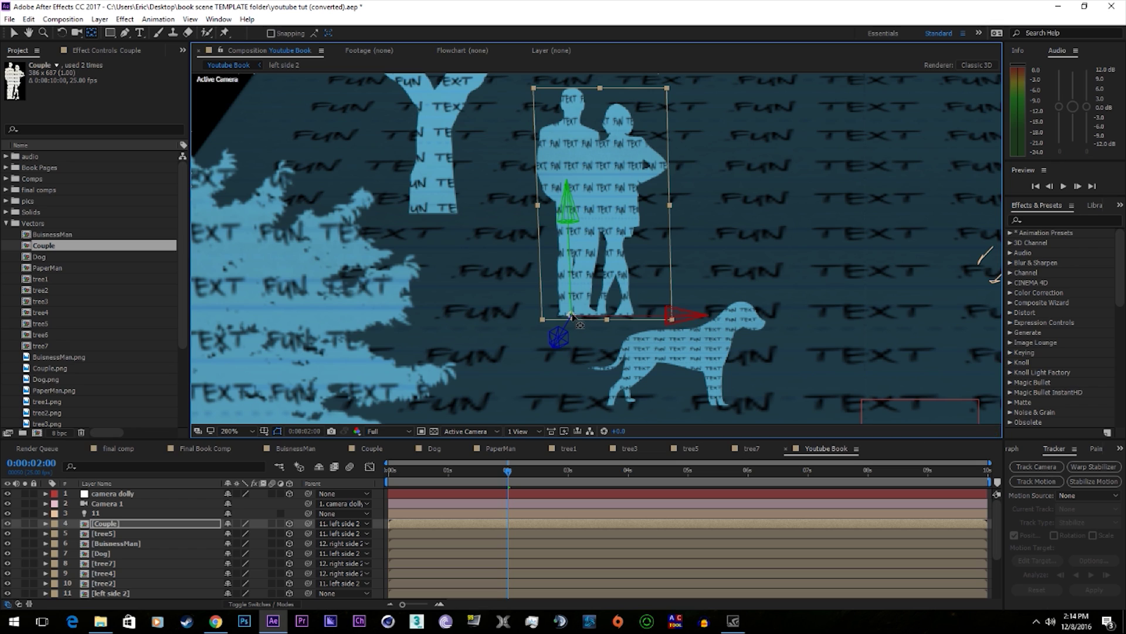
drag(579, 324, 572, 324)
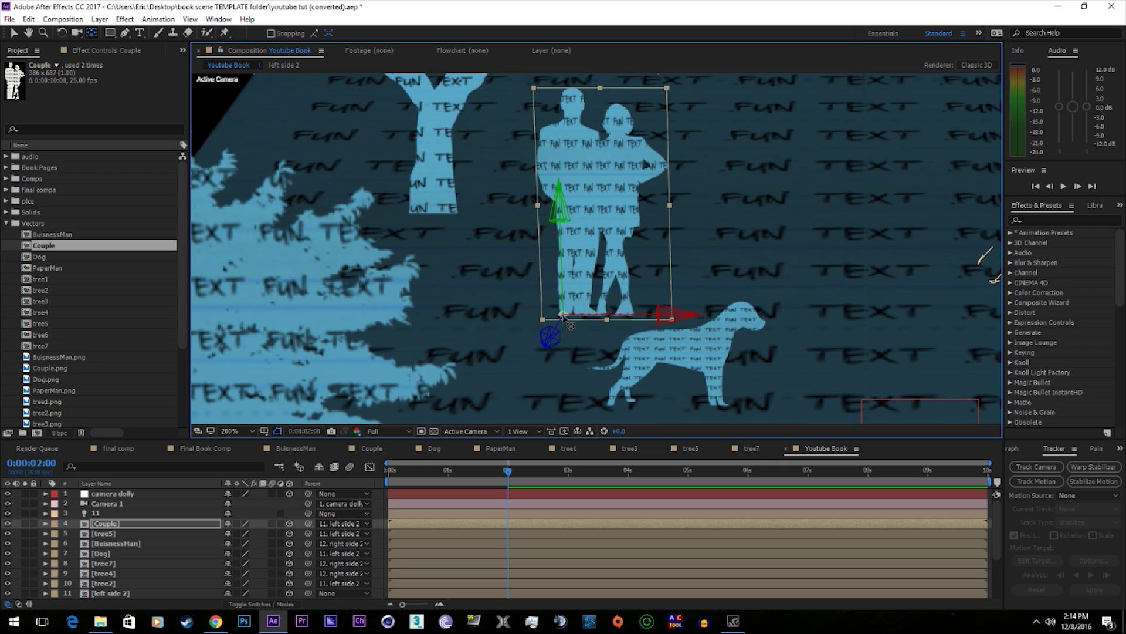
key(comma)
Check that the tree5, BuisnessMan and Dog anchor points sit at their bases
click(507, 237)
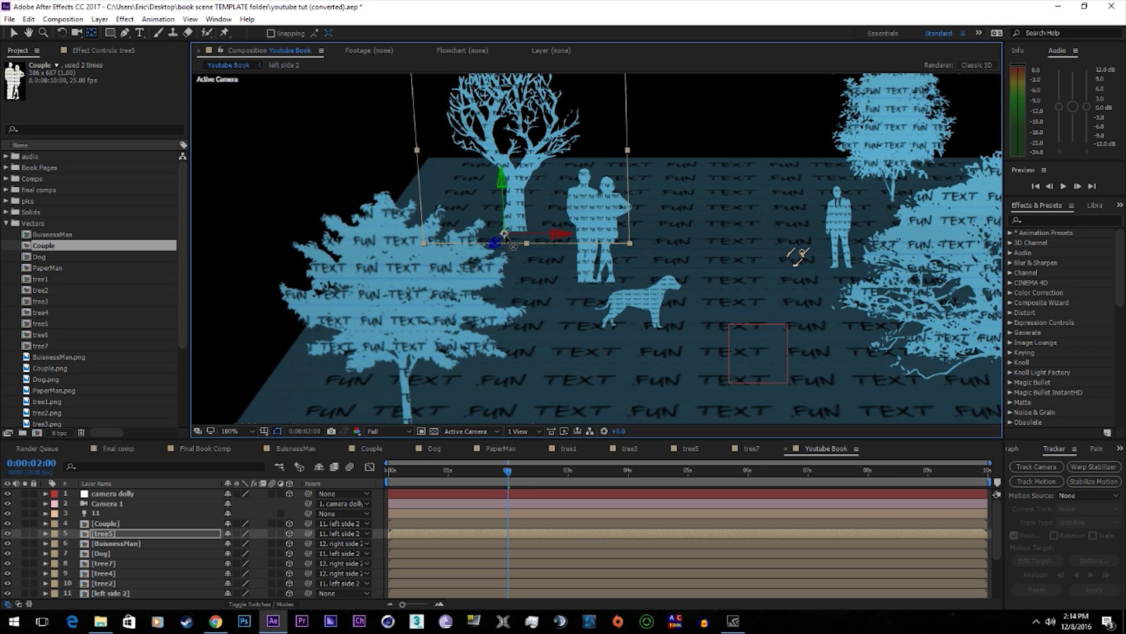
click(112, 592)
click(107, 533)
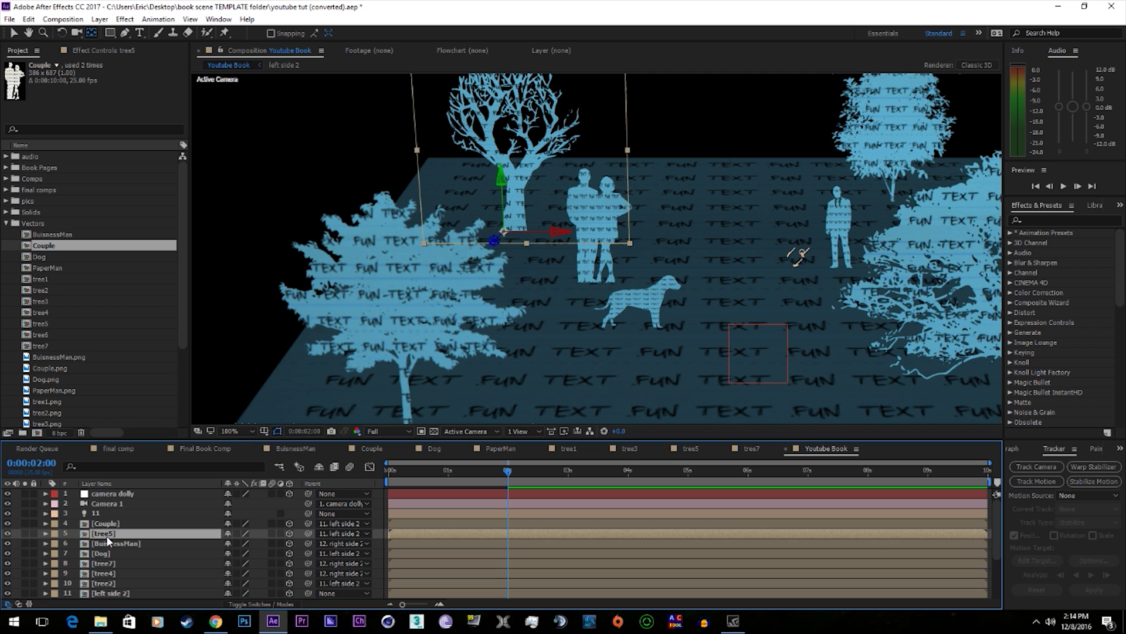
click(116, 544)
key(period)
key(comma)
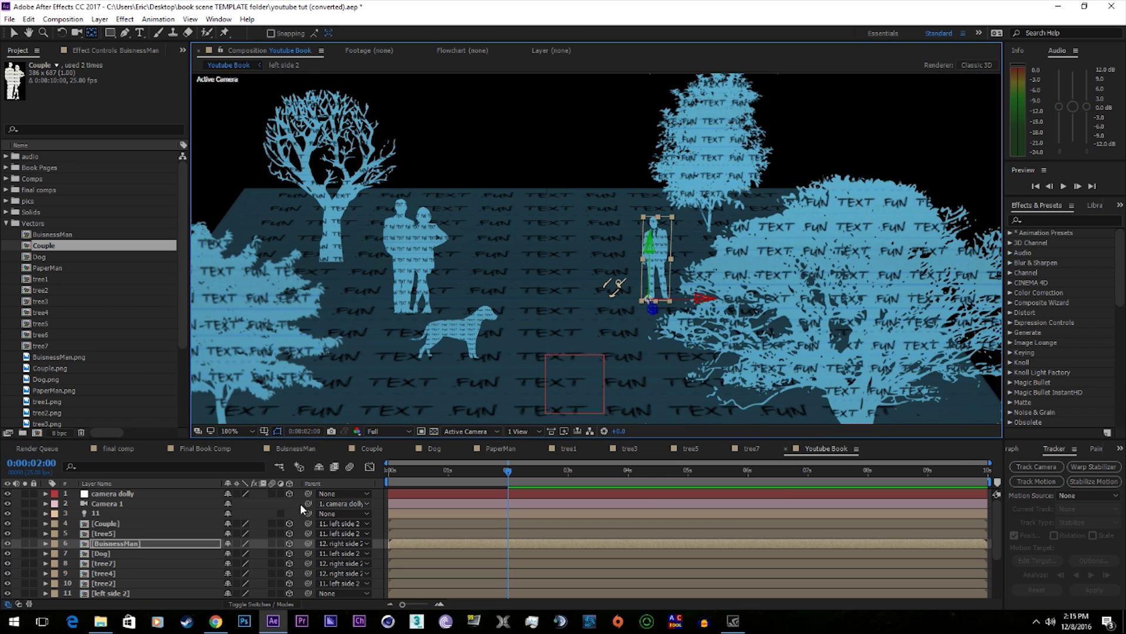
key(period)
click(101, 553)
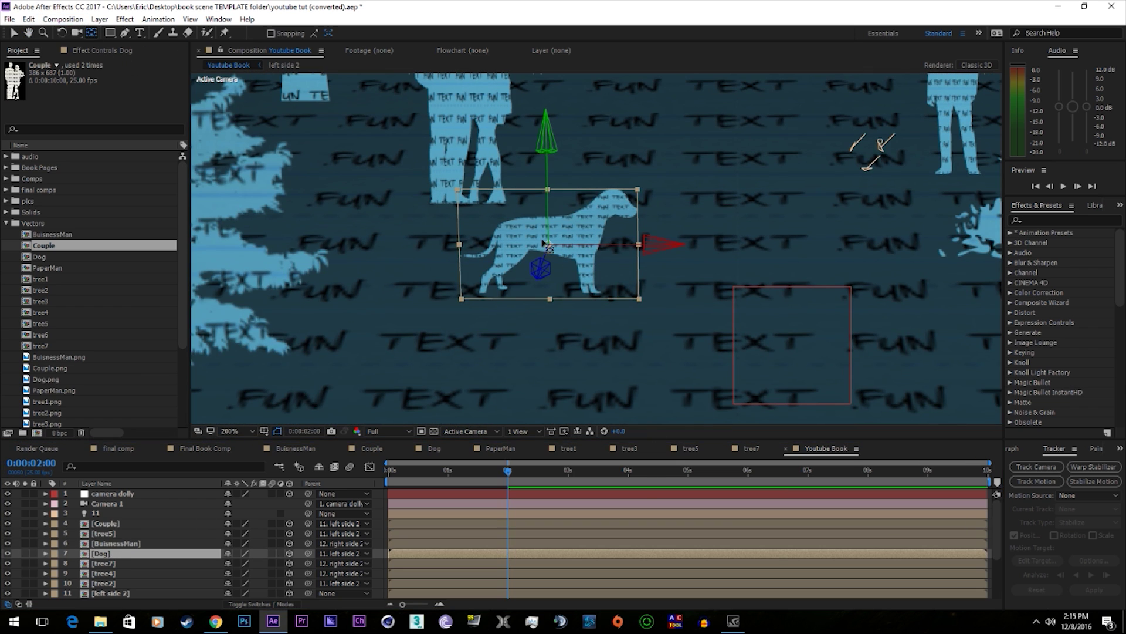
key(comma)
Check that the tree7, tree4 and tree2 anchor points sit at their bases, then deselect
click(733, 195)
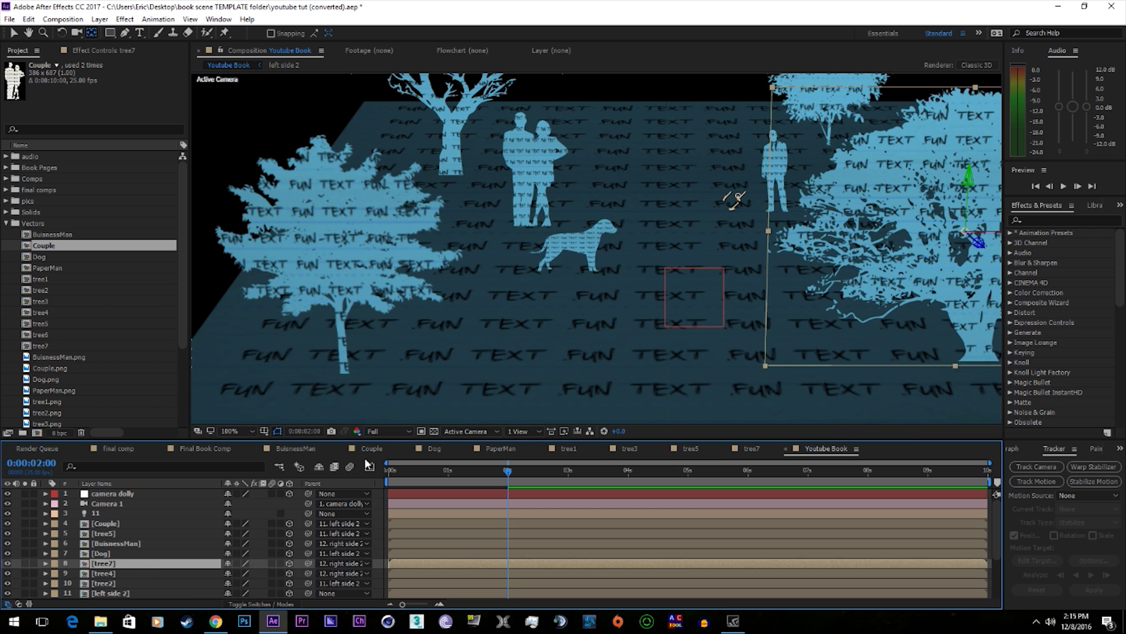
key(comma)
scroll(665, 224, up, 6)
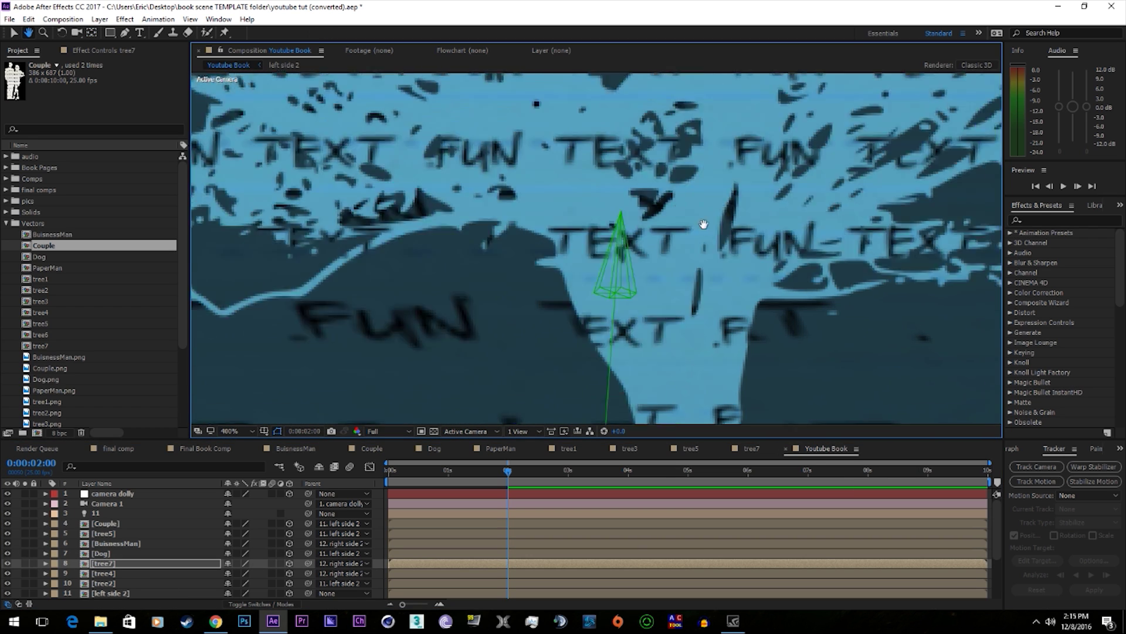
key(comma)
key(comma)
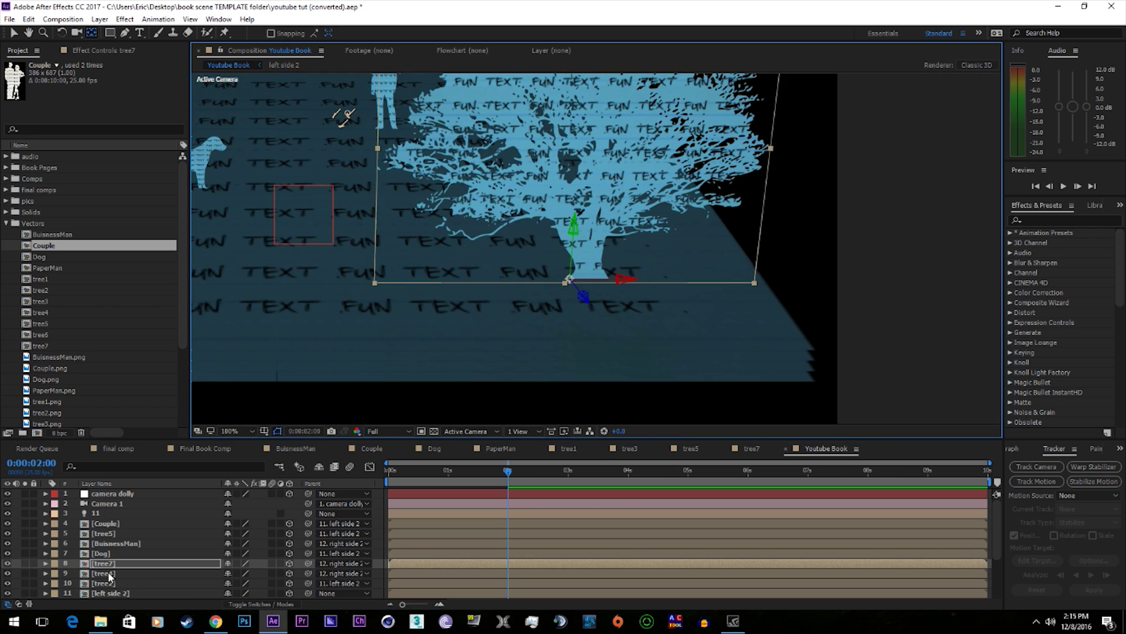
click(111, 573)
scroll(542, 154, up, 2)
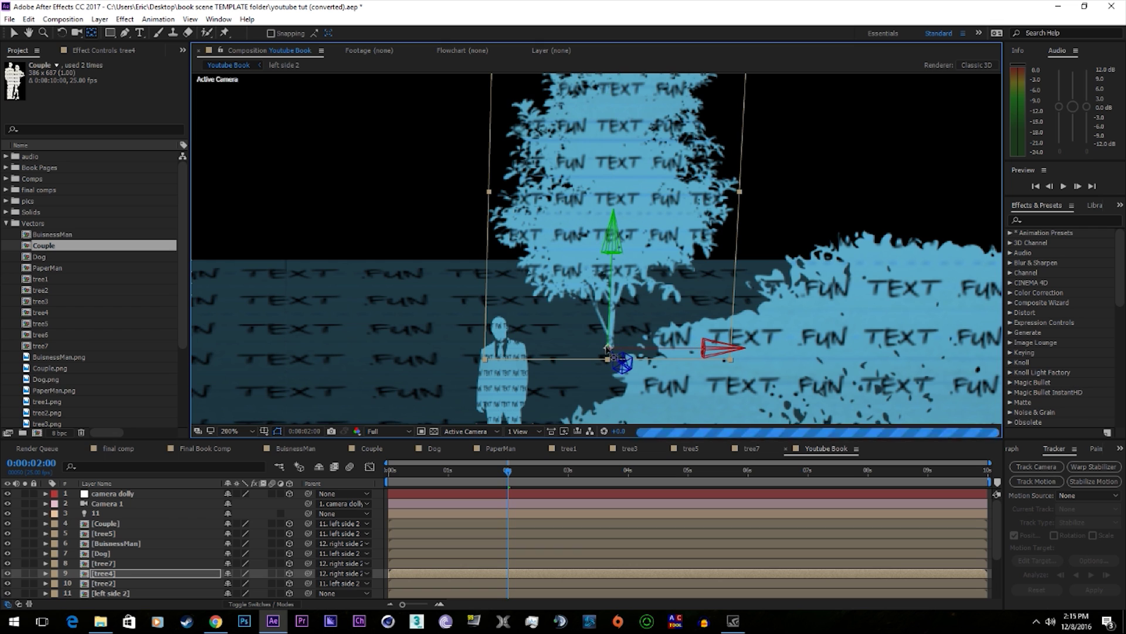
key(comma)
key(comma)
click(103, 583)
key(period)
key(period)
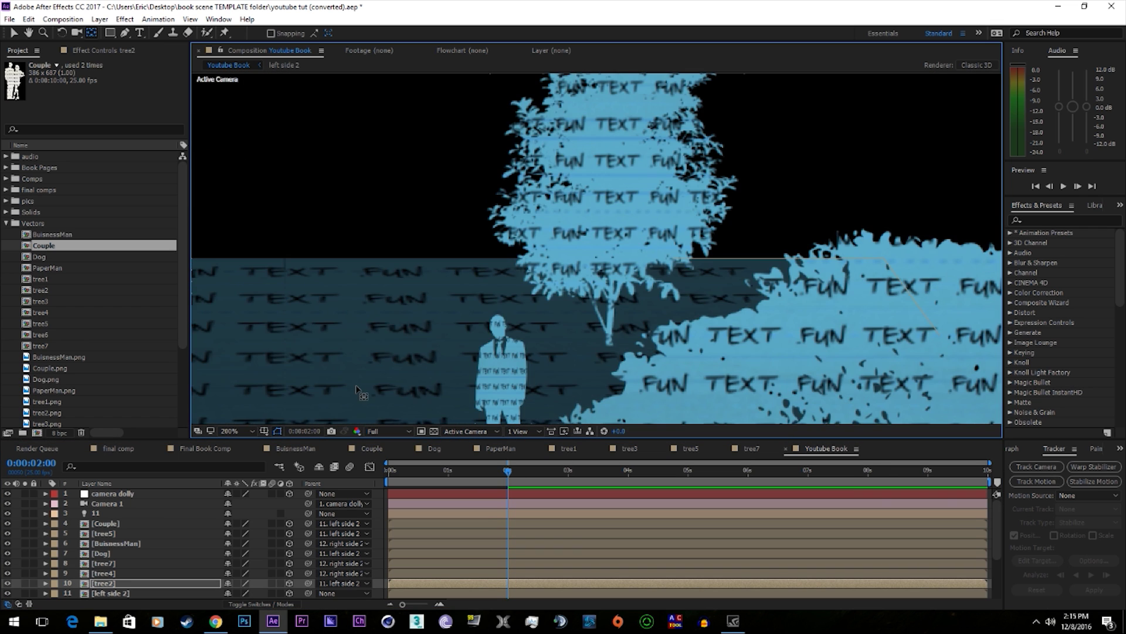
drag(376, 411, 563, 280)
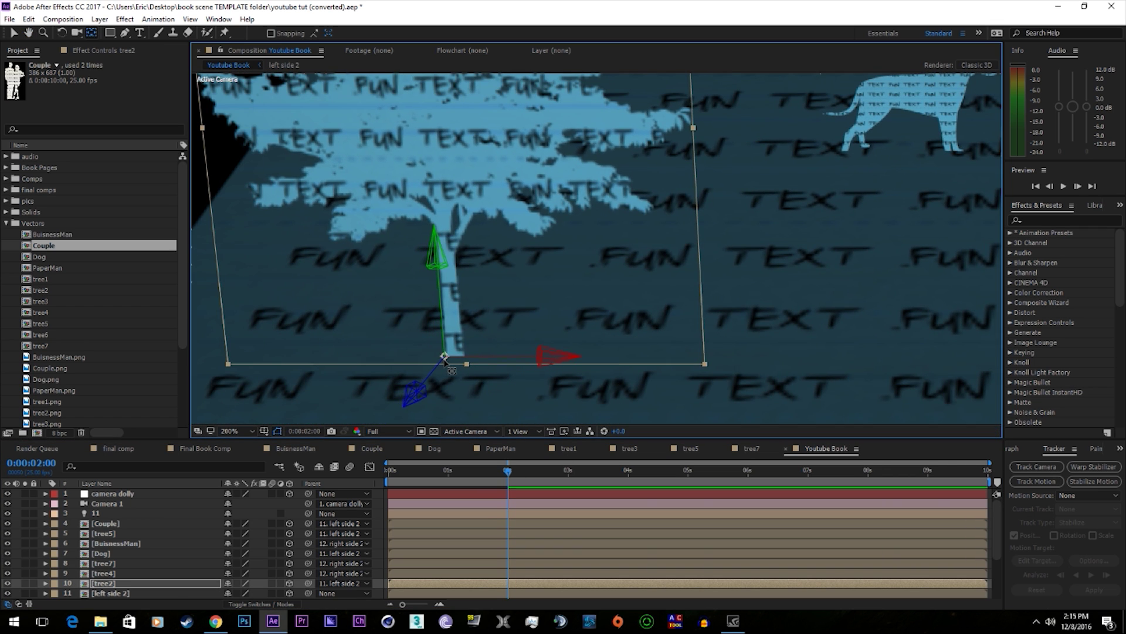
key(comma)
key(comma)
key(F2)
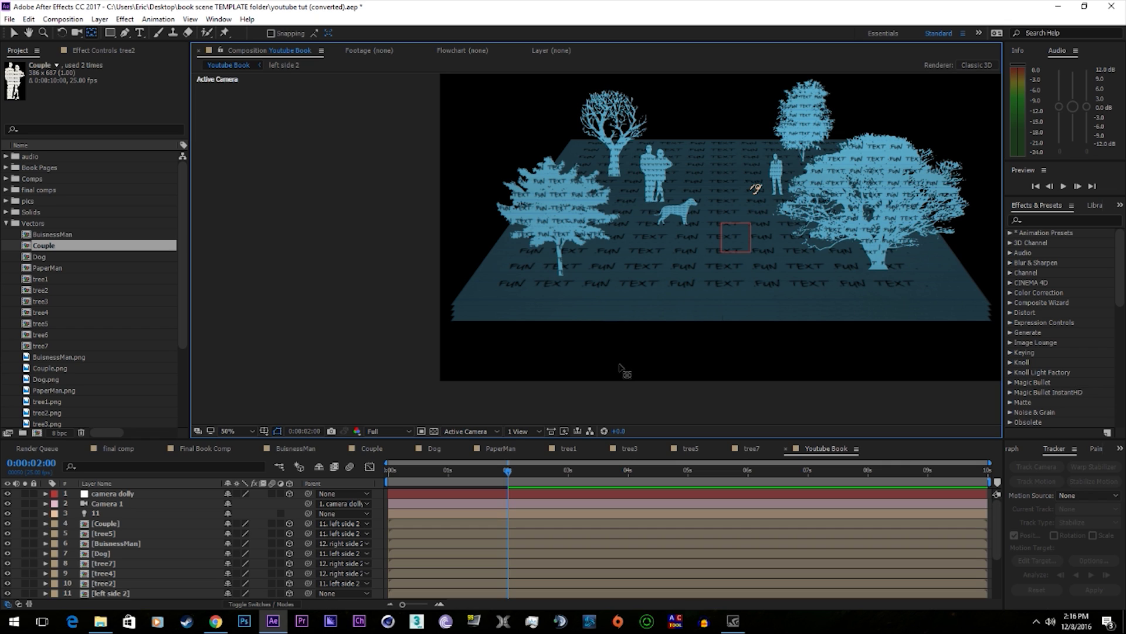
Select the cutouts Couple through tree2 and keyframe X Rotation at 15° at 0:00:02:00
click(133, 519)
scroll(143, 546, down, 1)
shift+click(129, 551)
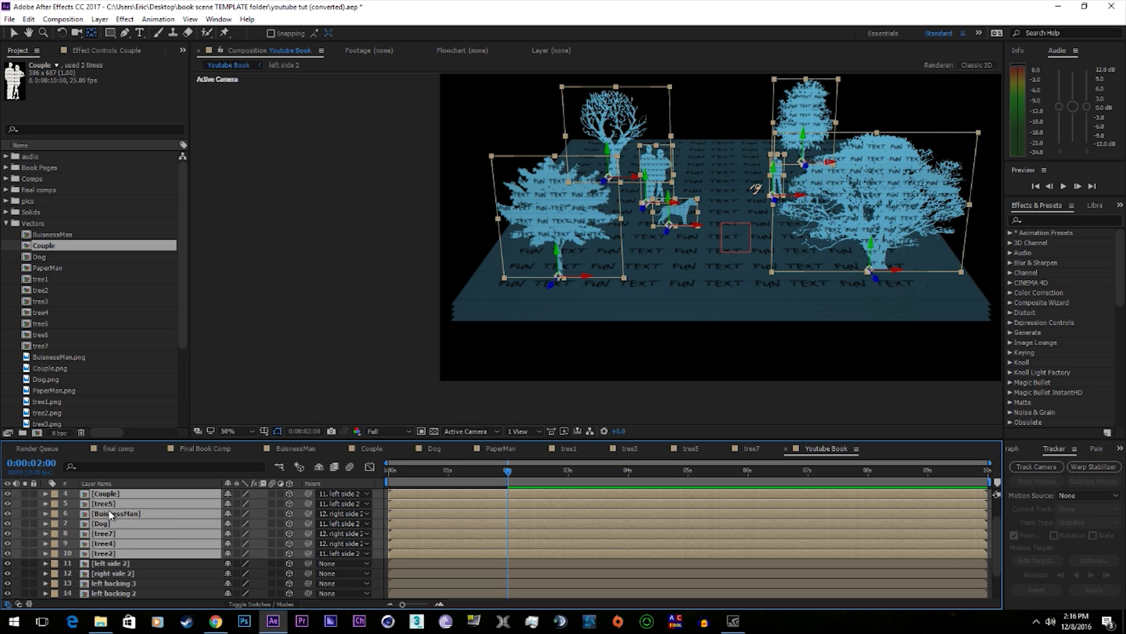
key(r)
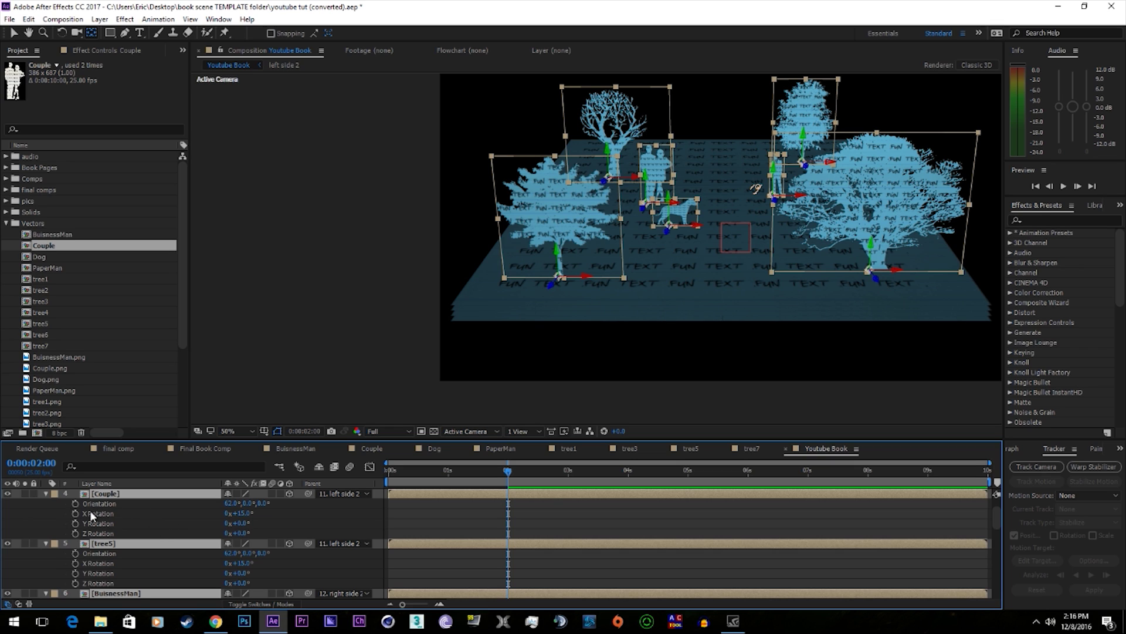
click(74, 513)
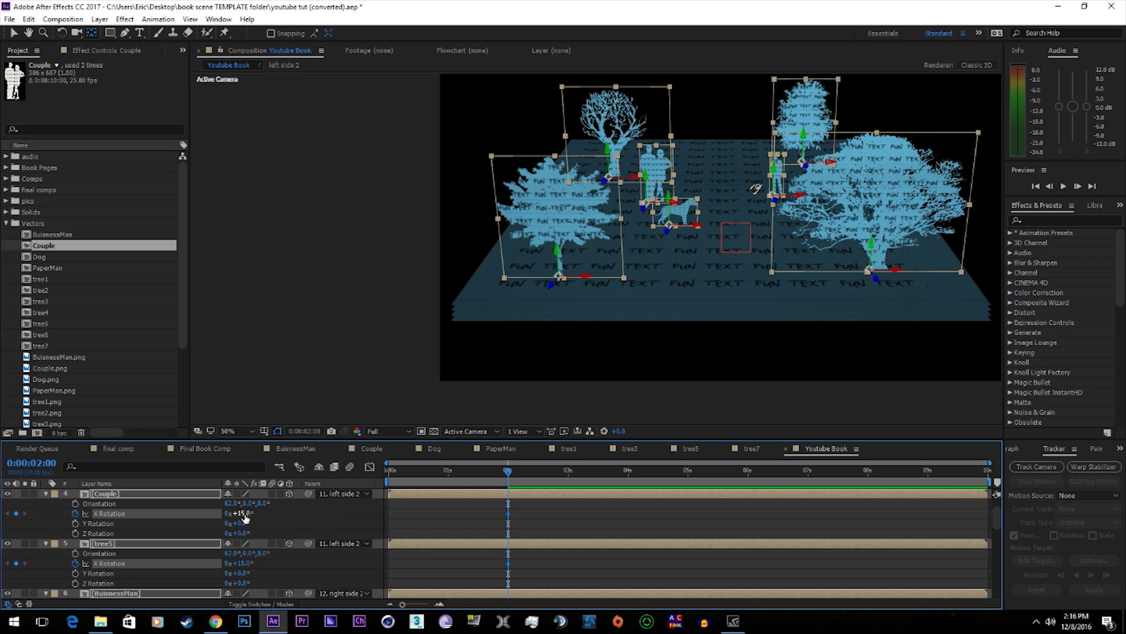
drag(249, 512, 208, 505)
key(ctrl+z)
Set X Rotation to -60° at frame 0 and preview the cutouts rising
drag(508, 473, 348, 484)
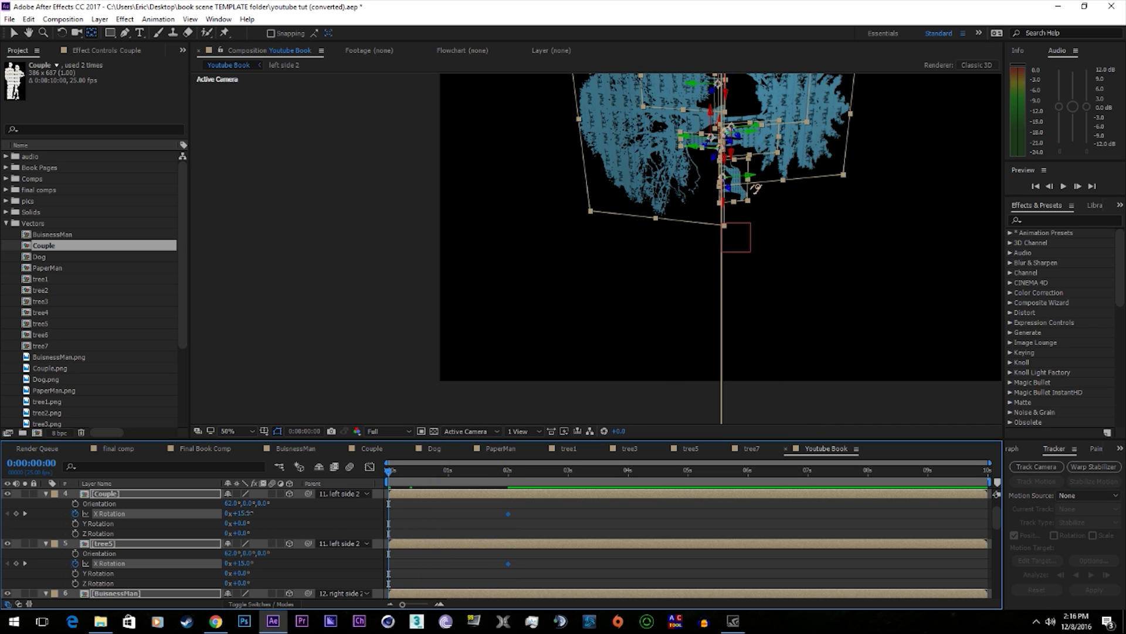
drag(238, 513, 211, 520)
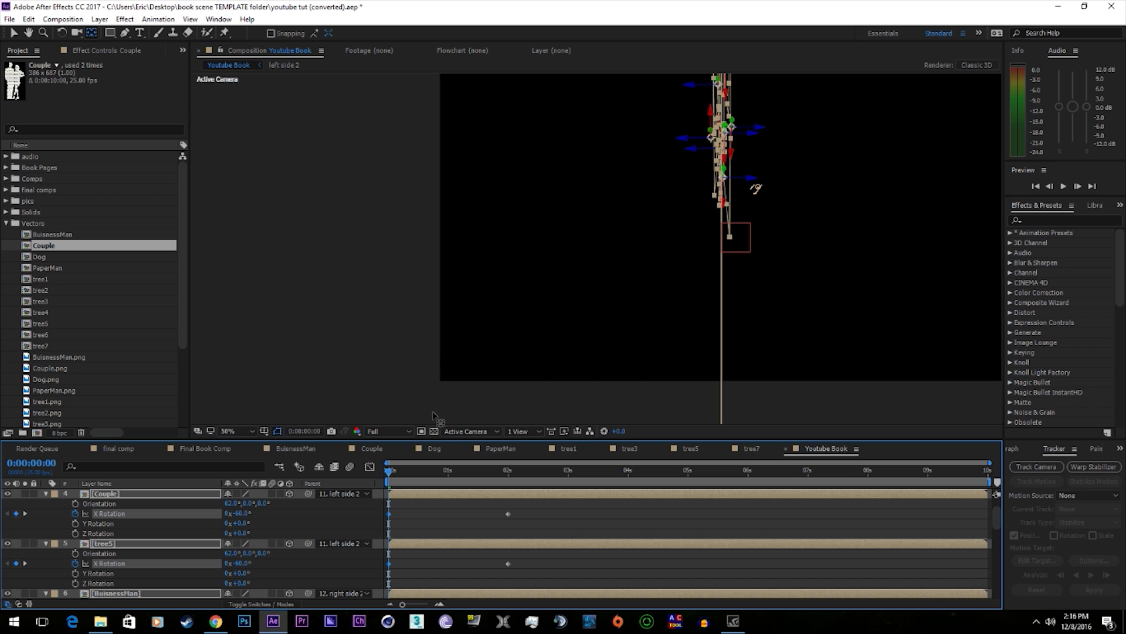
key(comma)
key(period)
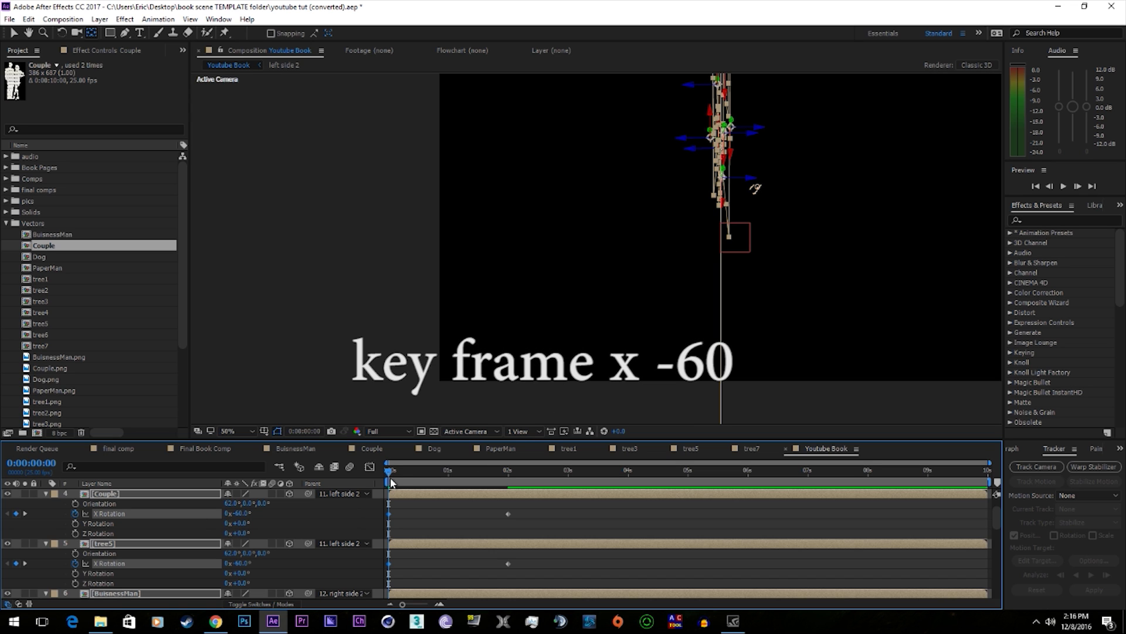
drag(391, 482, 432, 497)
key(space)
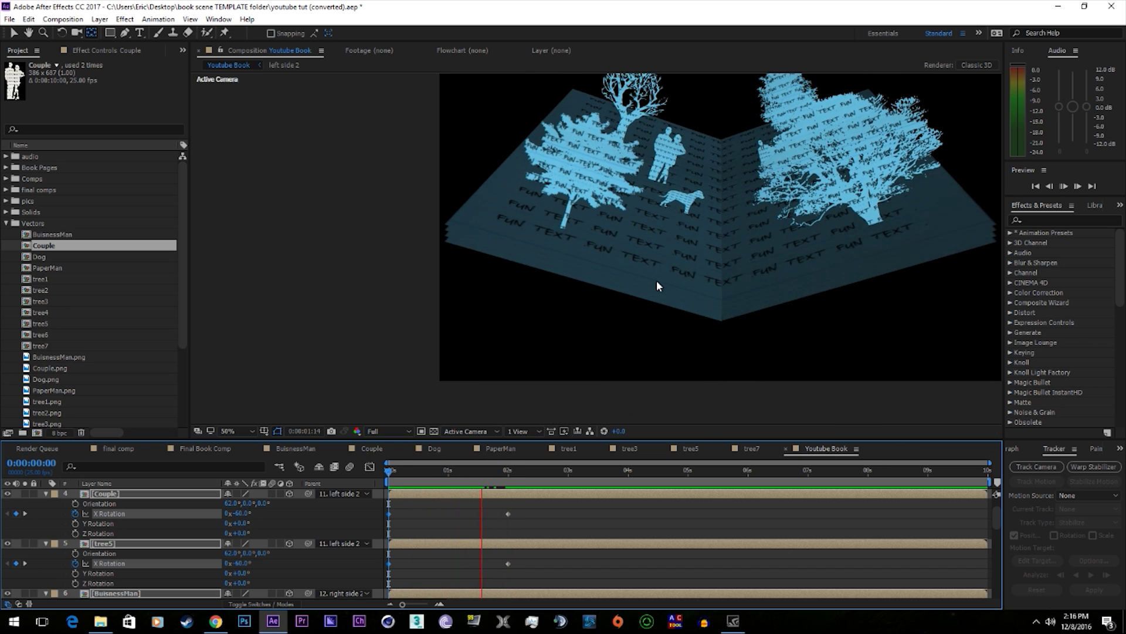
key(space)
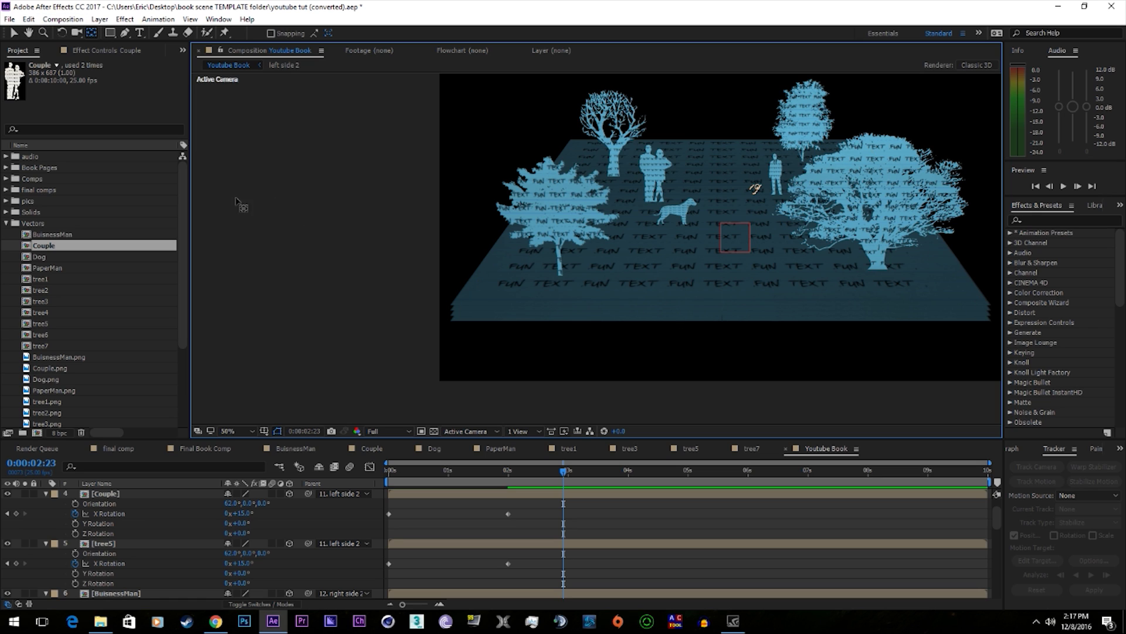
Collapse the properties of the Couple, tree5, BuisnessMan, Dog, tree7 and tree4 layers
scroll(133, 529, up, 2)
click(136, 524)
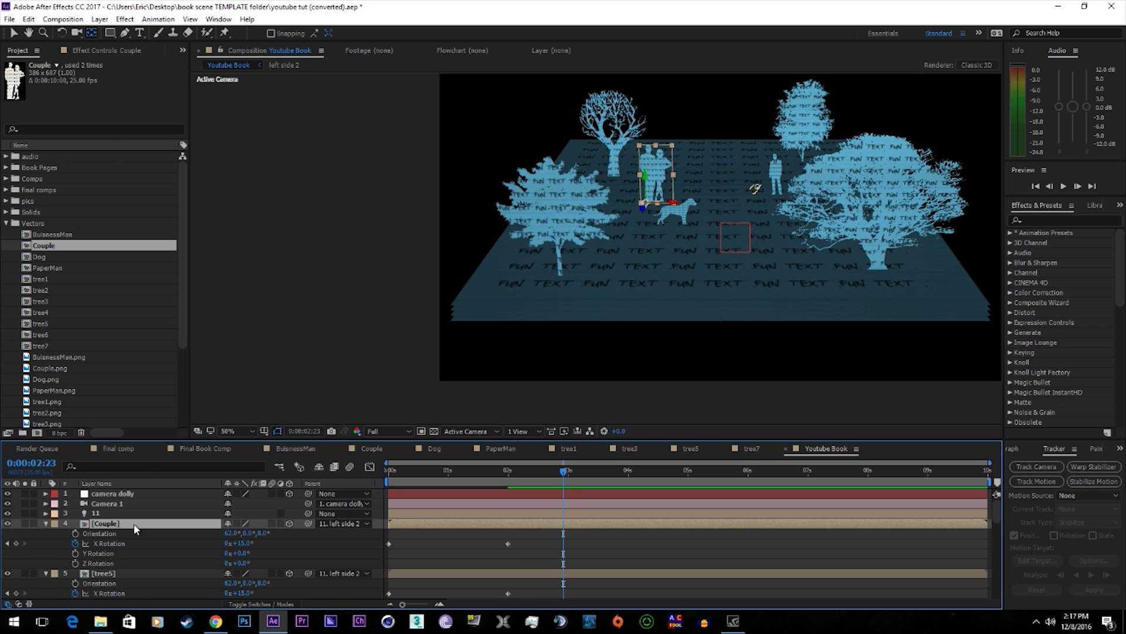
scroll(134, 528, down, 2)
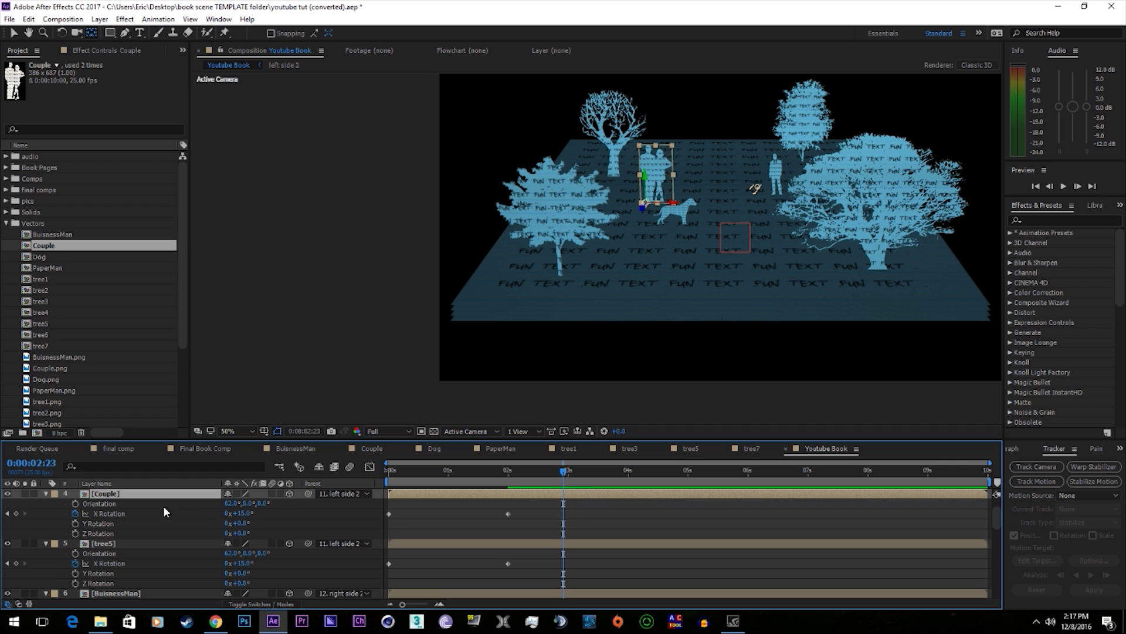
click(45, 493)
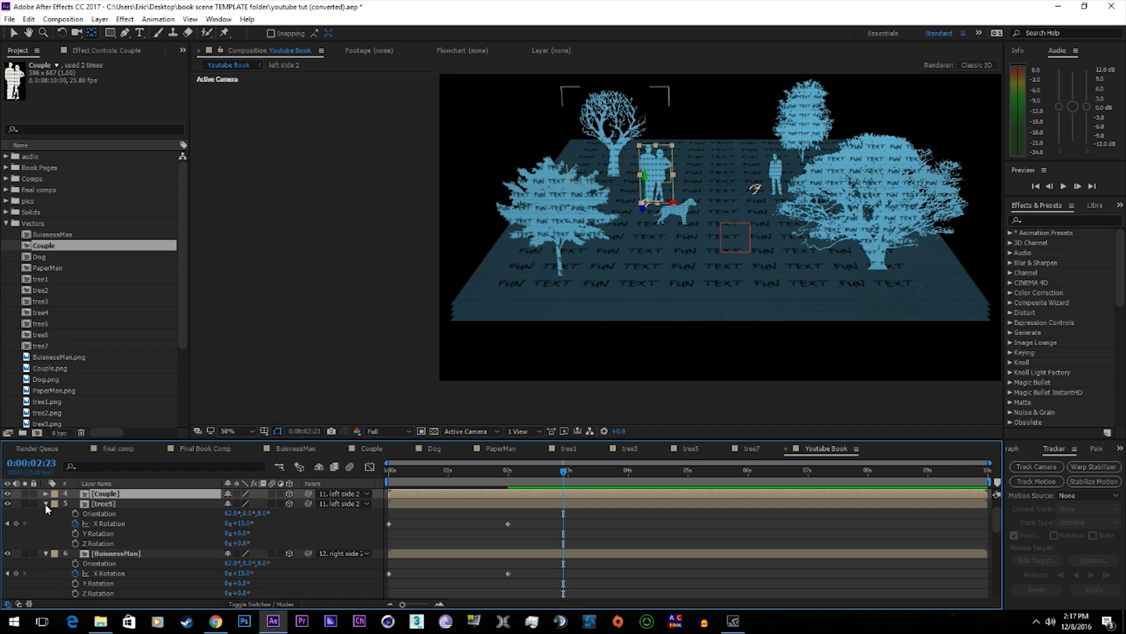
click(46, 504)
click(46, 513)
click(45, 523)
click(46, 533)
click(47, 544)
Turn Casts Shadows on in Material Options for all the cutout layers
key(ctrl+a)
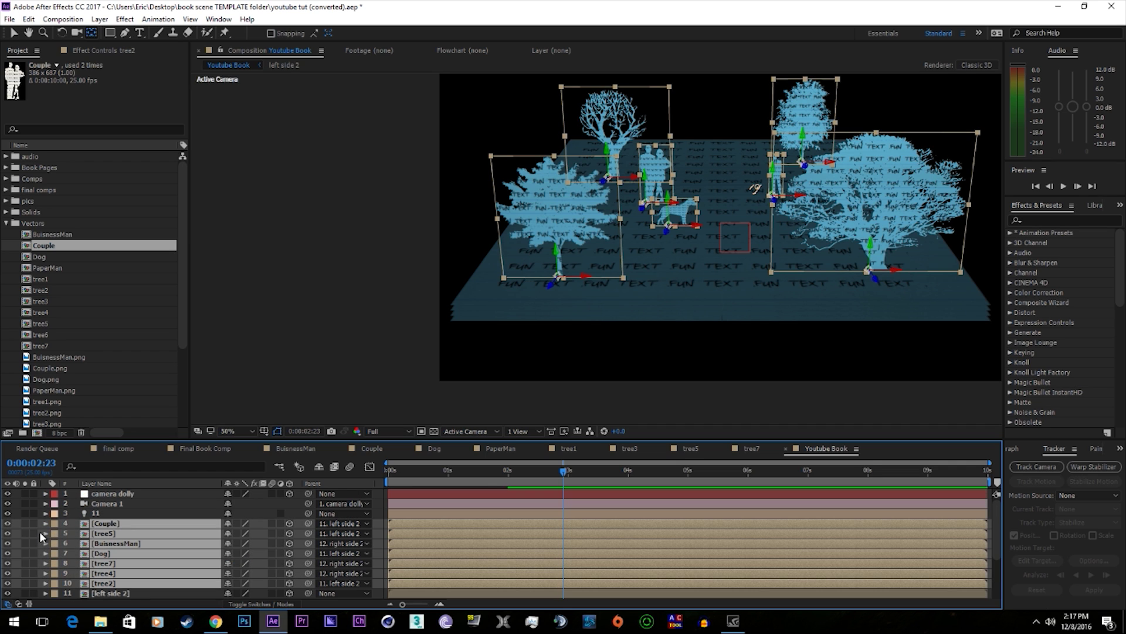
click(46, 525)
scroll(53, 563, down, 2)
click(56, 573)
scroll(212, 540, down, 3)
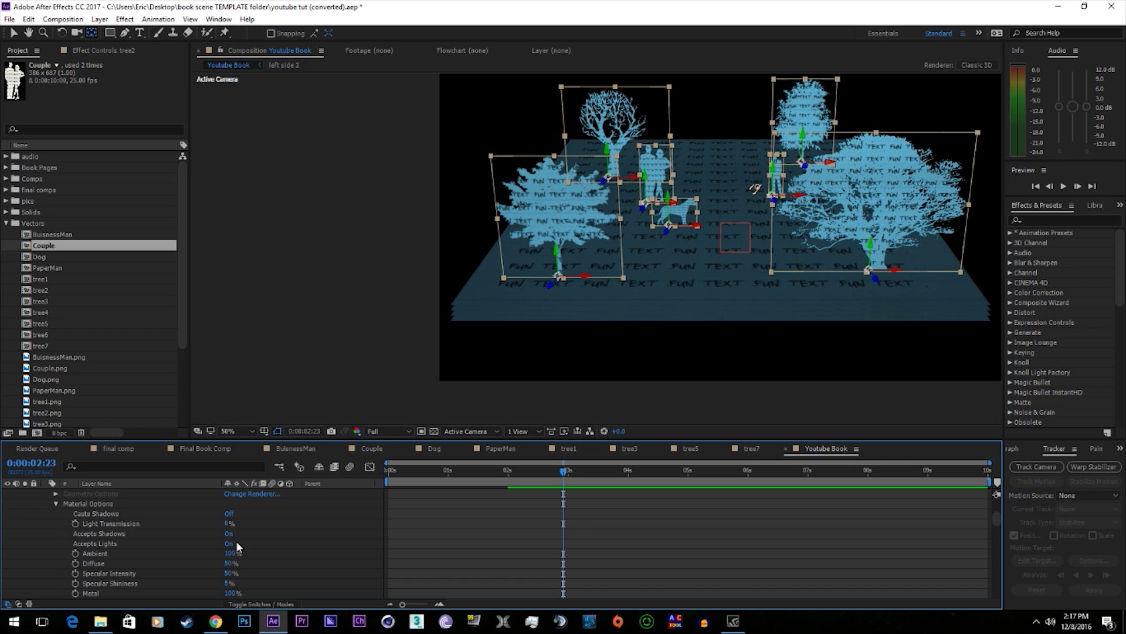
click(229, 514)
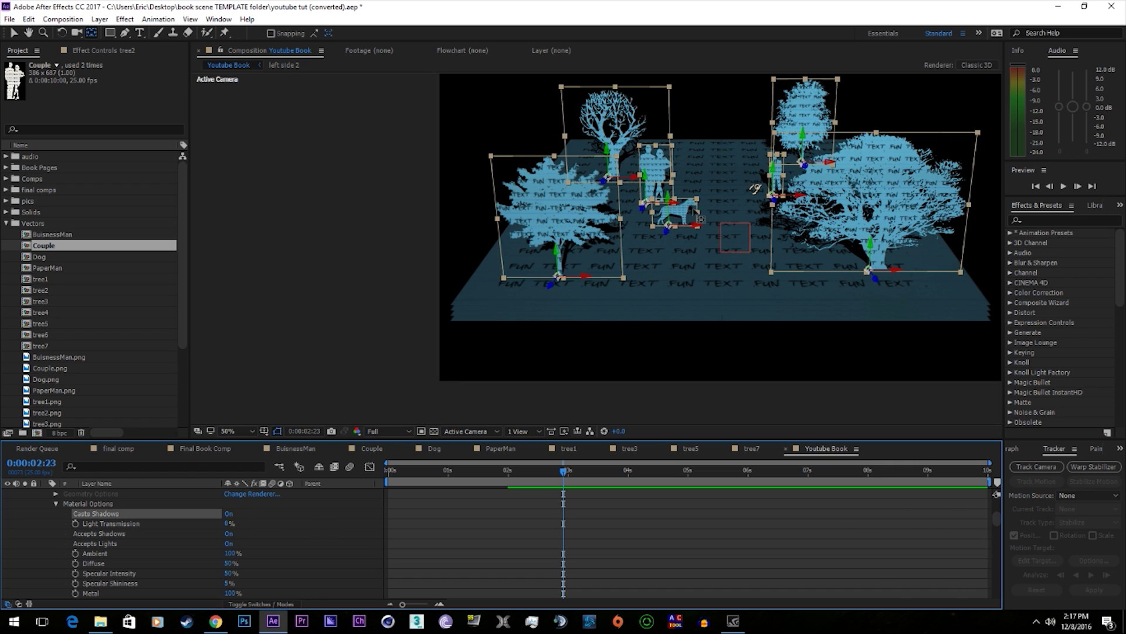
click(755, 187)
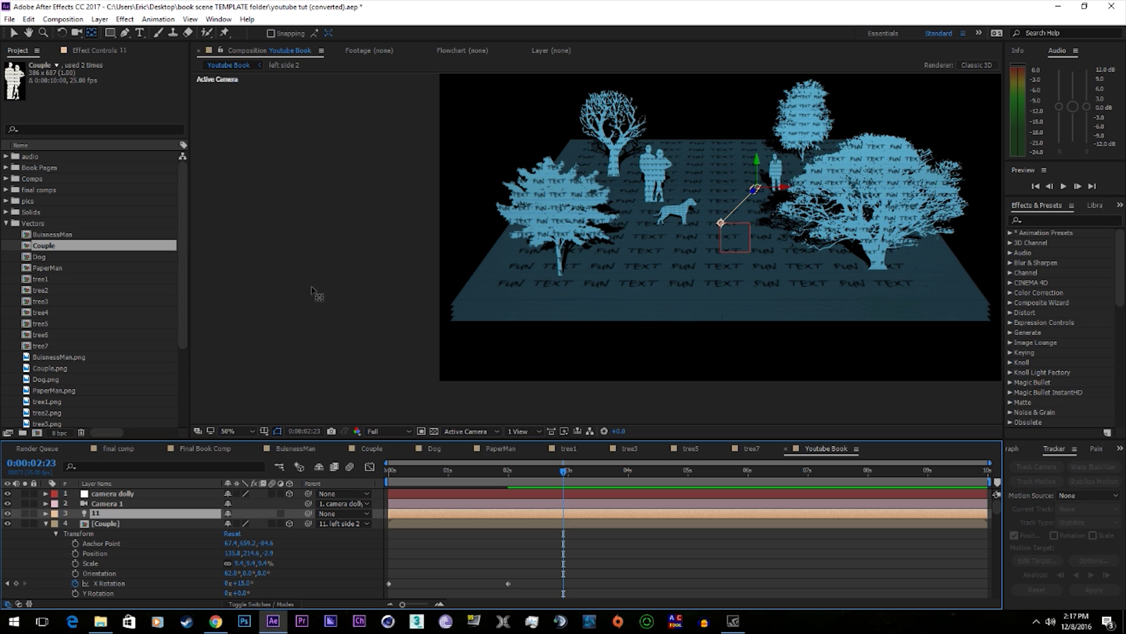
Rename the light to parra and tint it pale yellow in Light Settings
click(103, 20)
click(130, 46)
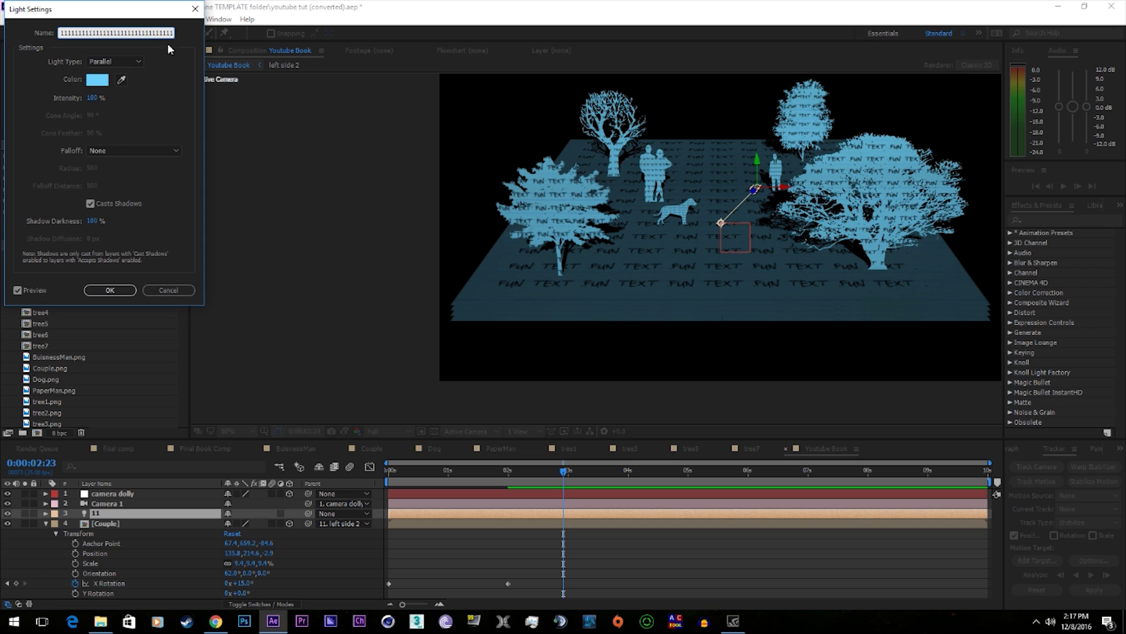
text(parra)
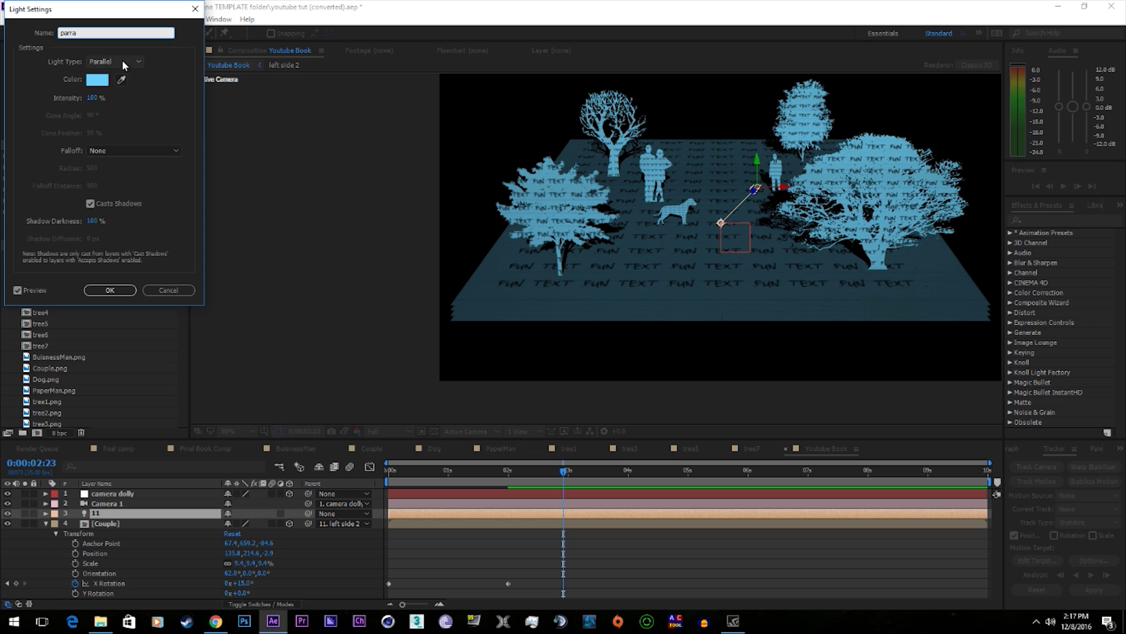
click(97, 79)
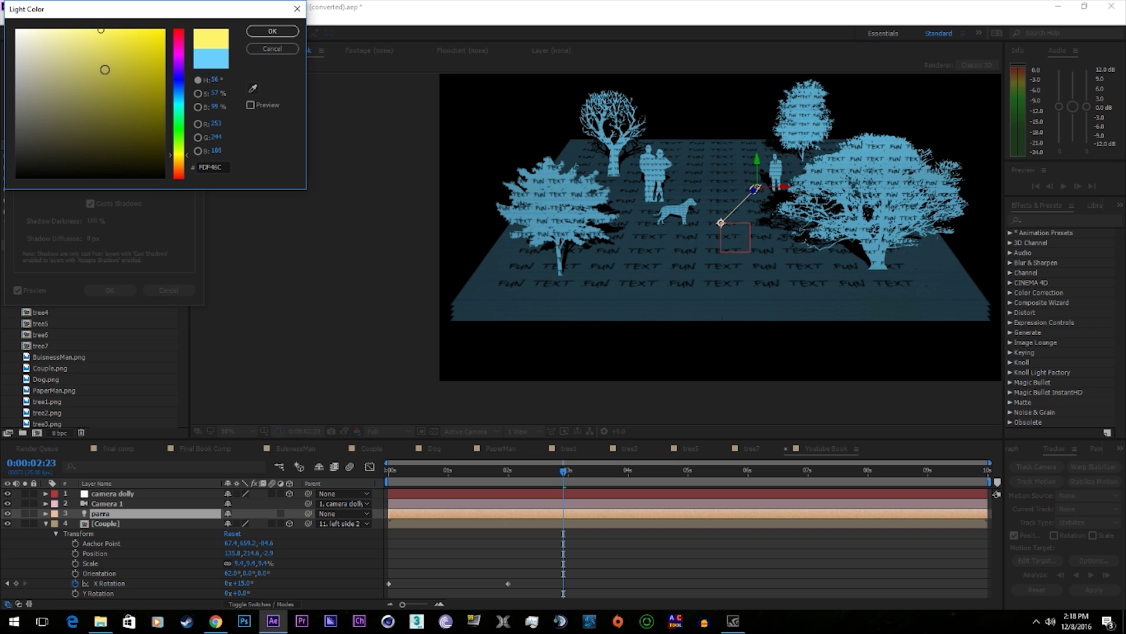
drag(101, 30, 71, 27)
click(269, 33)
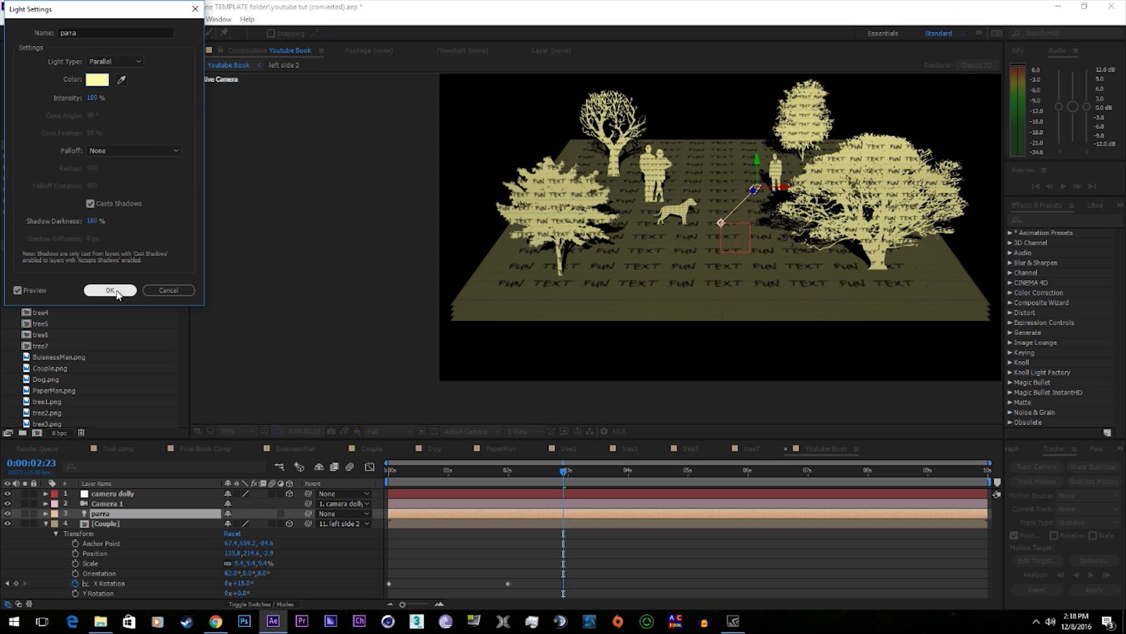
click(116, 291)
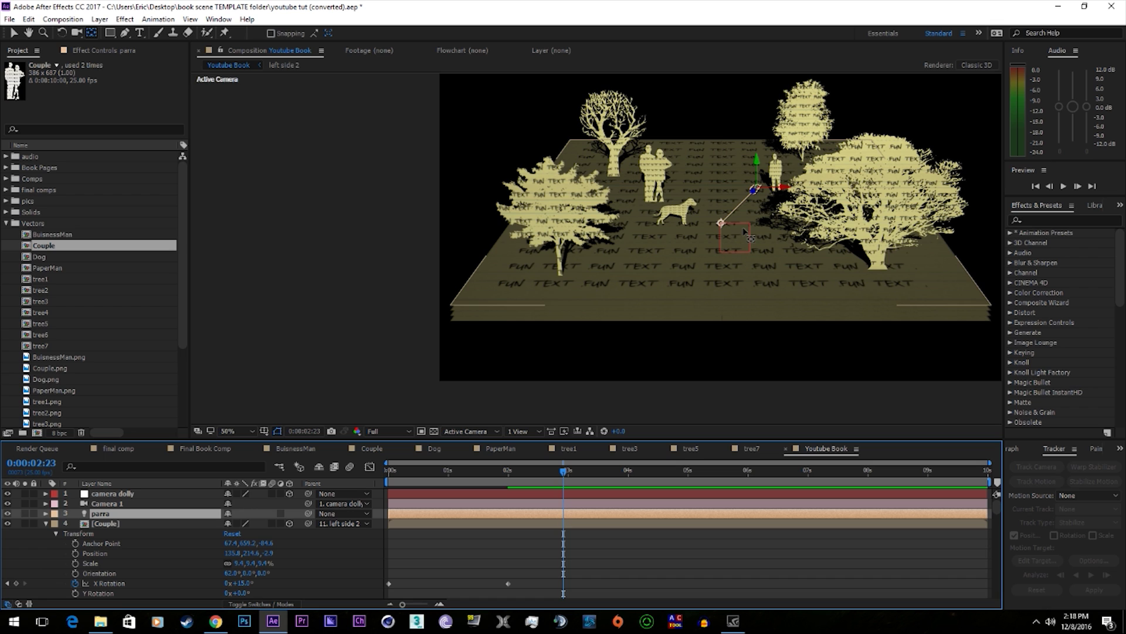
Reposition the parra light so the cutouts throw long shadows across the page
drag(757, 164, 754, 126)
click(773, 359)
click(748, 151)
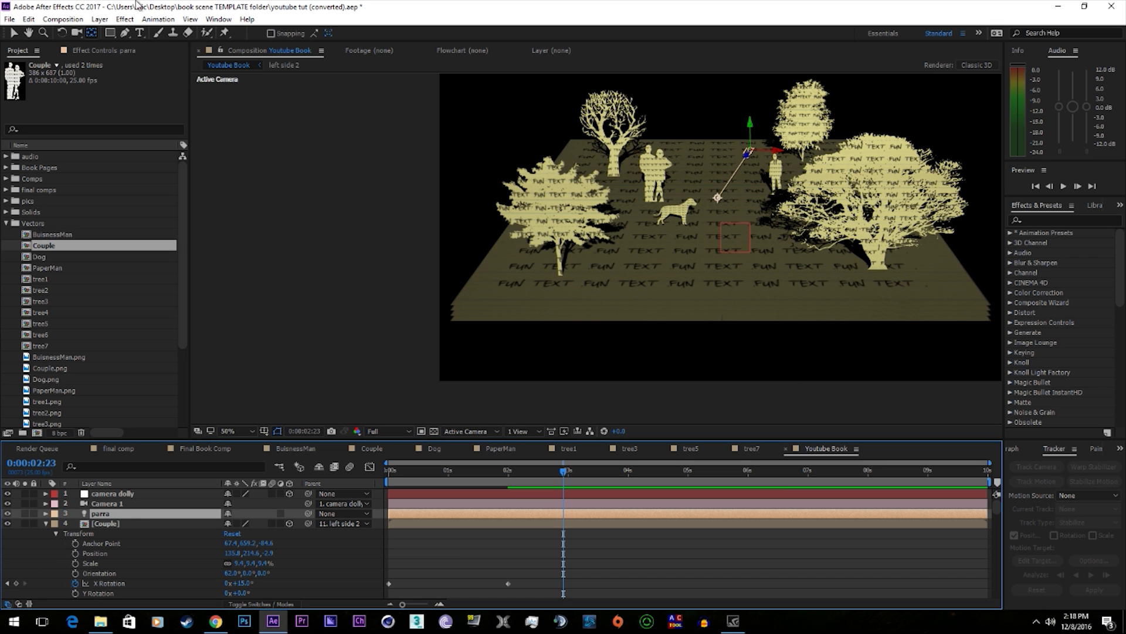
drag(711, 173, 787, 356)
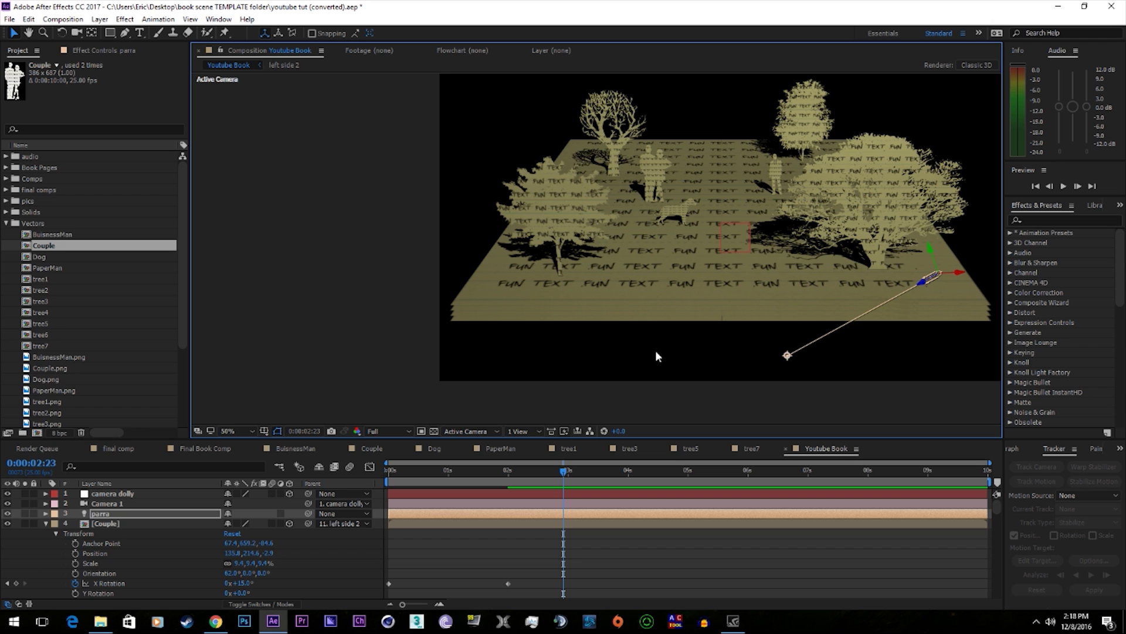
Add a new Parallel light with a pale colour
click(100, 19)
mouse_move(147, 28)
click(388, 57)
click(123, 62)
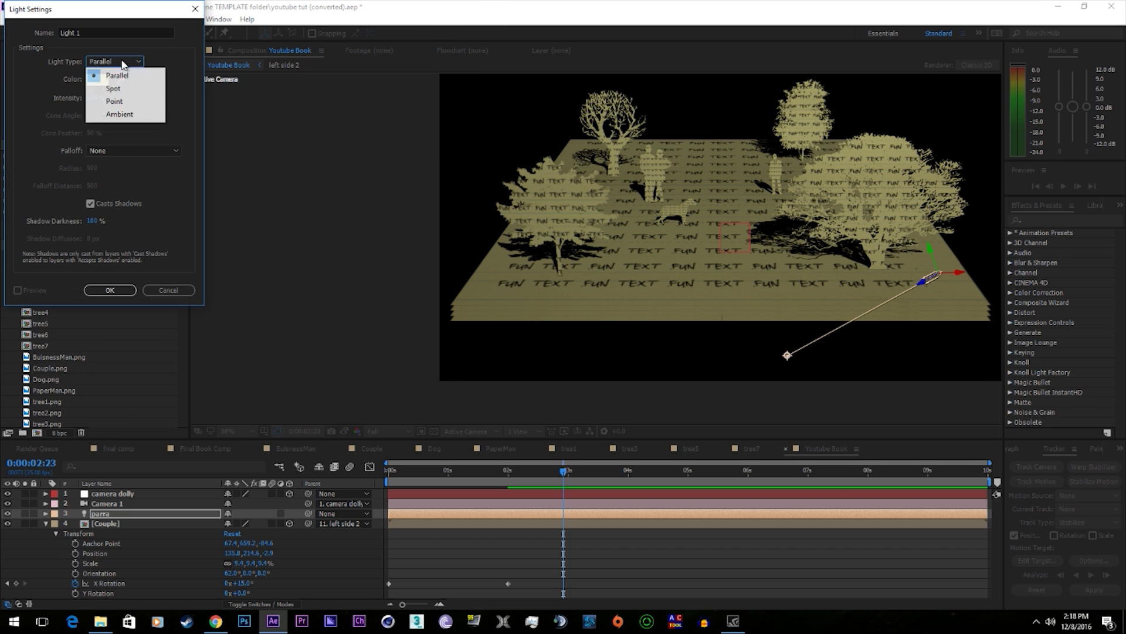
click(117, 75)
click(93, 78)
click(82, 42)
key(Return)
key(Return)
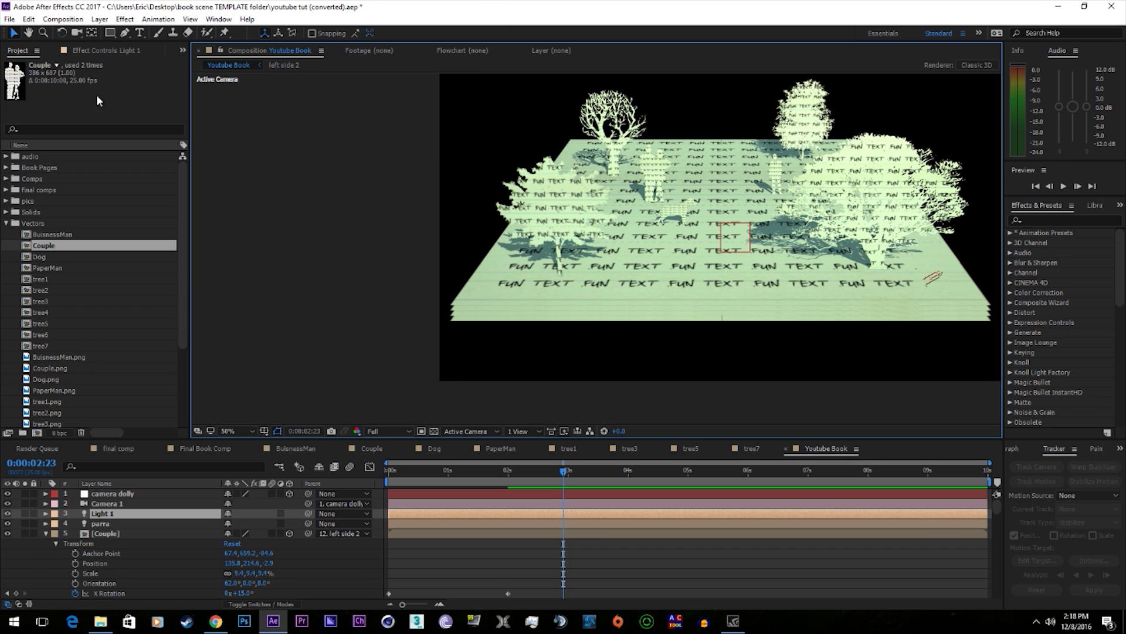
Reopen Light 1's settings and change its colour to pale yellow
click(100, 19)
click(111, 42)
click(97, 79)
click(184, 162)
click(271, 30)
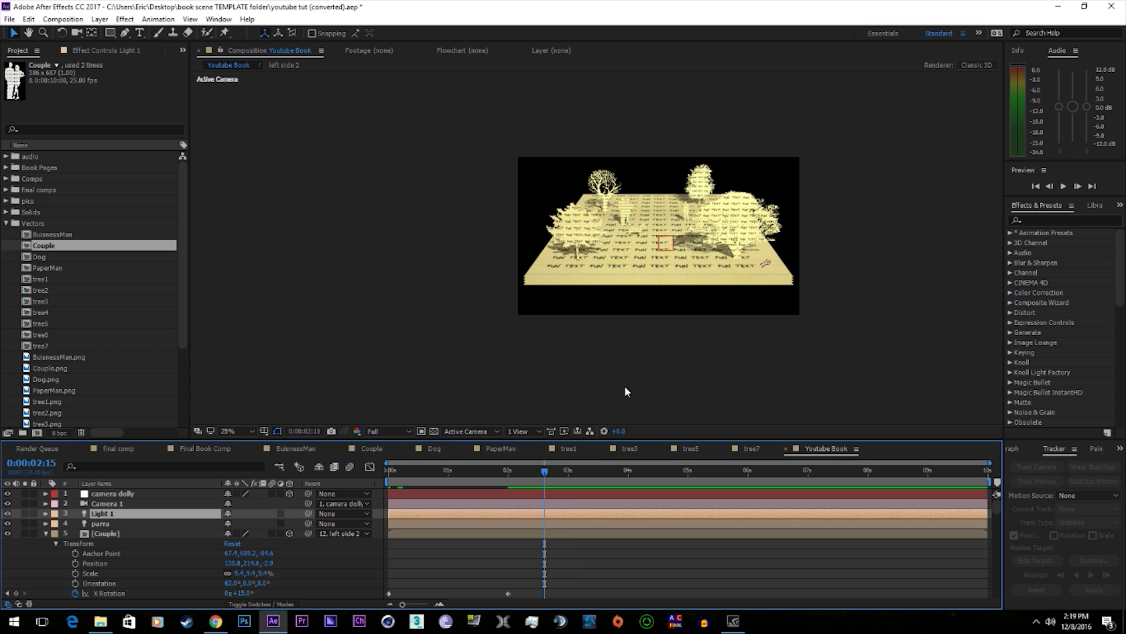
key(period)
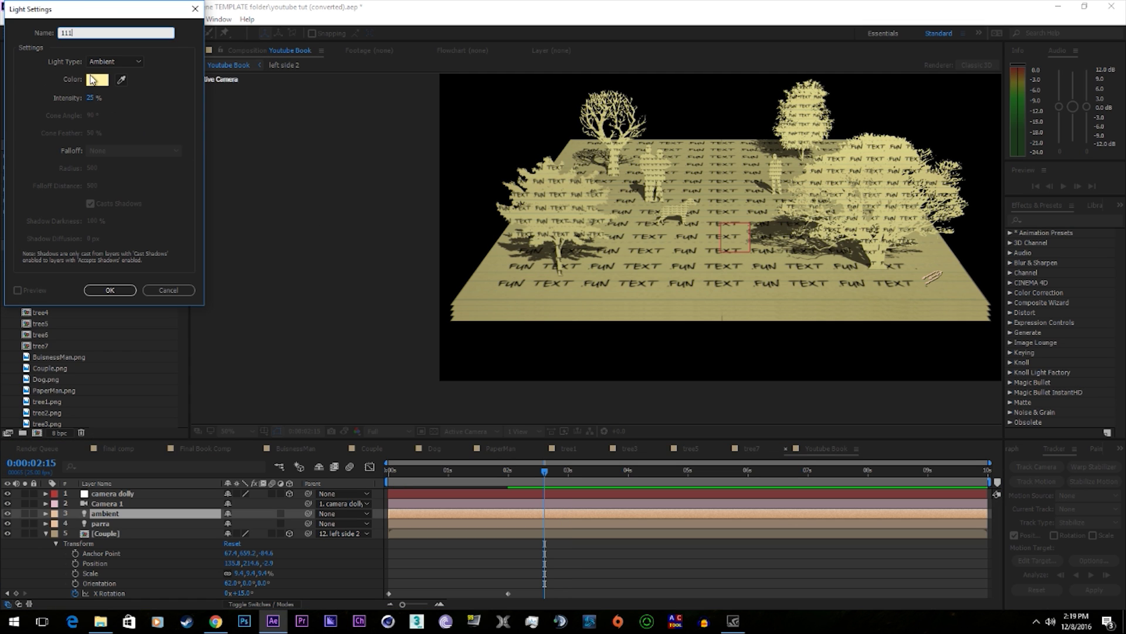
Set the new light's type to Point
text(111111111111111111111)
click(115, 61)
click(112, 101)
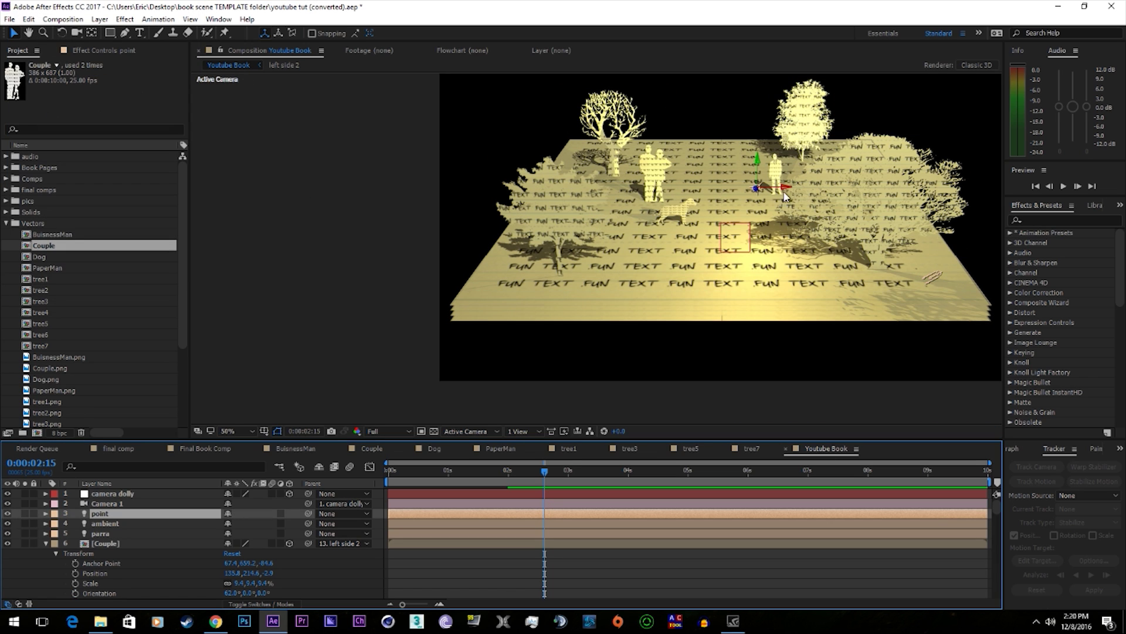
Position the point light above the figures near the page centre
drag(755, 202, 675, 200)
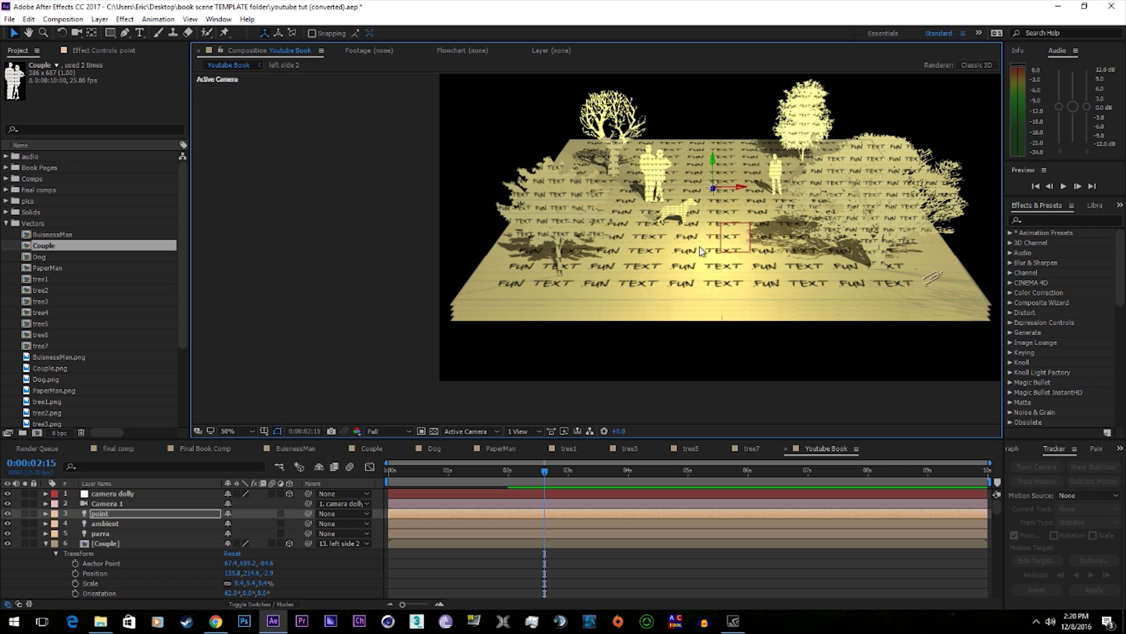
drag(713, 188, 870, 197)
key(ctrl+z)
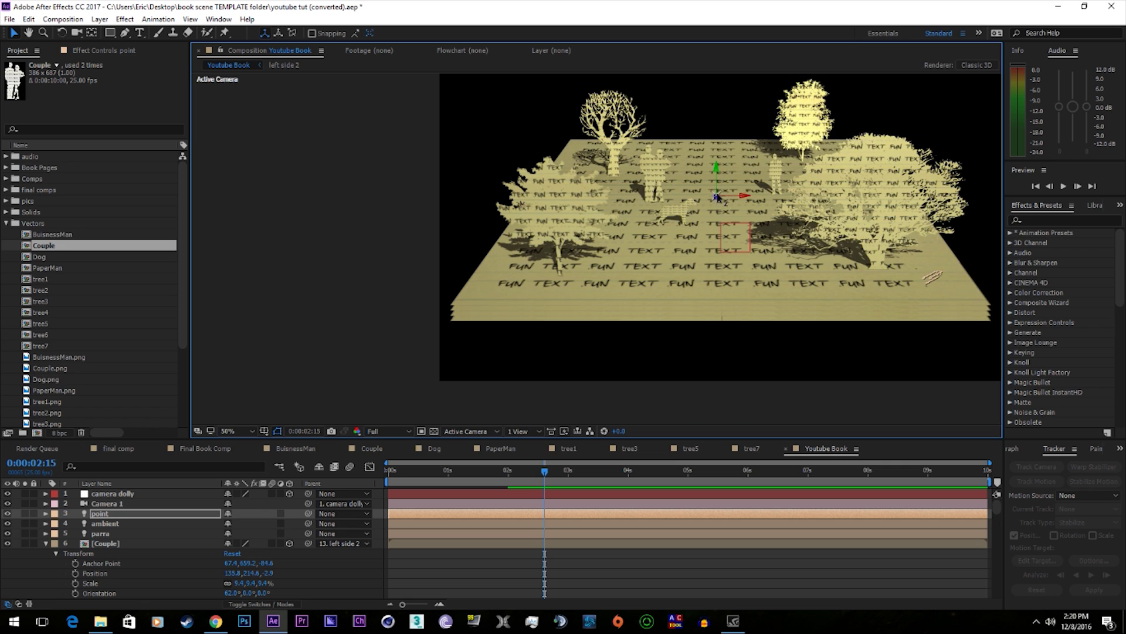
drag(714, 188, 674, 235)
key(ctrl+shift+alt+l)
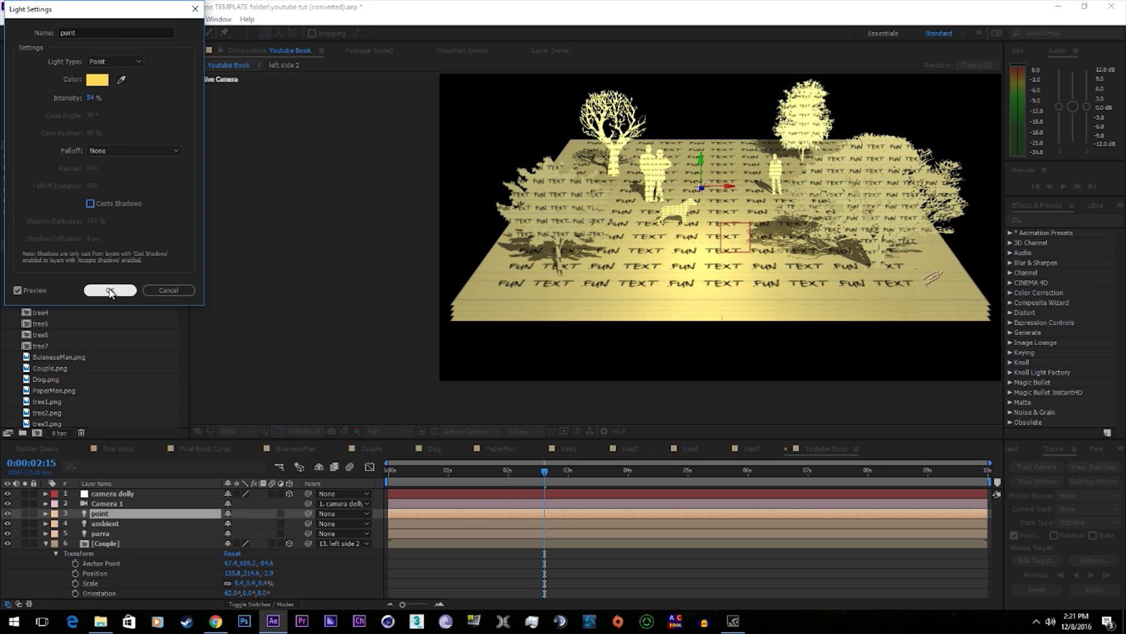
click(115, 290)
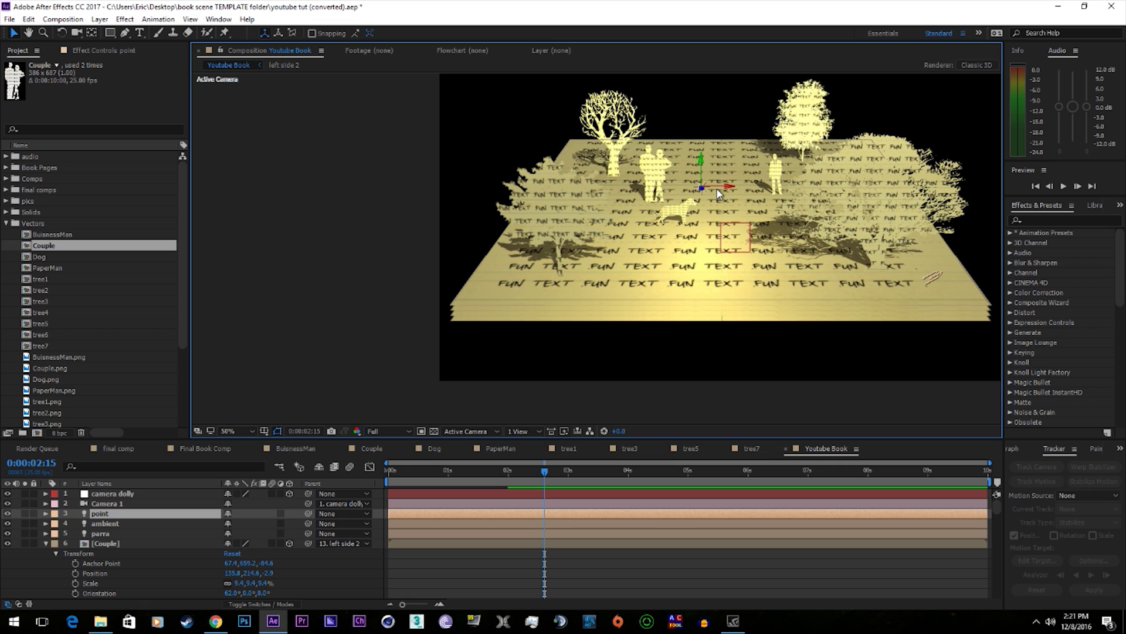
drag(722, 187, 527, 178)
click(515, 207)
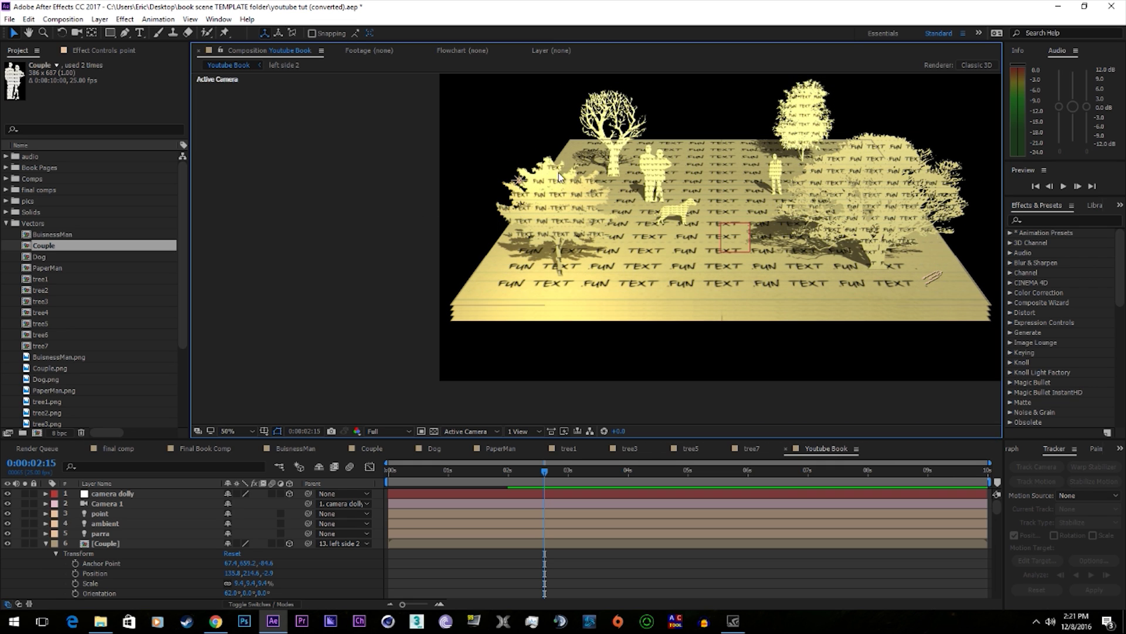
Move the paper texture layer to the bottom of the layer stack
click(614, 232)
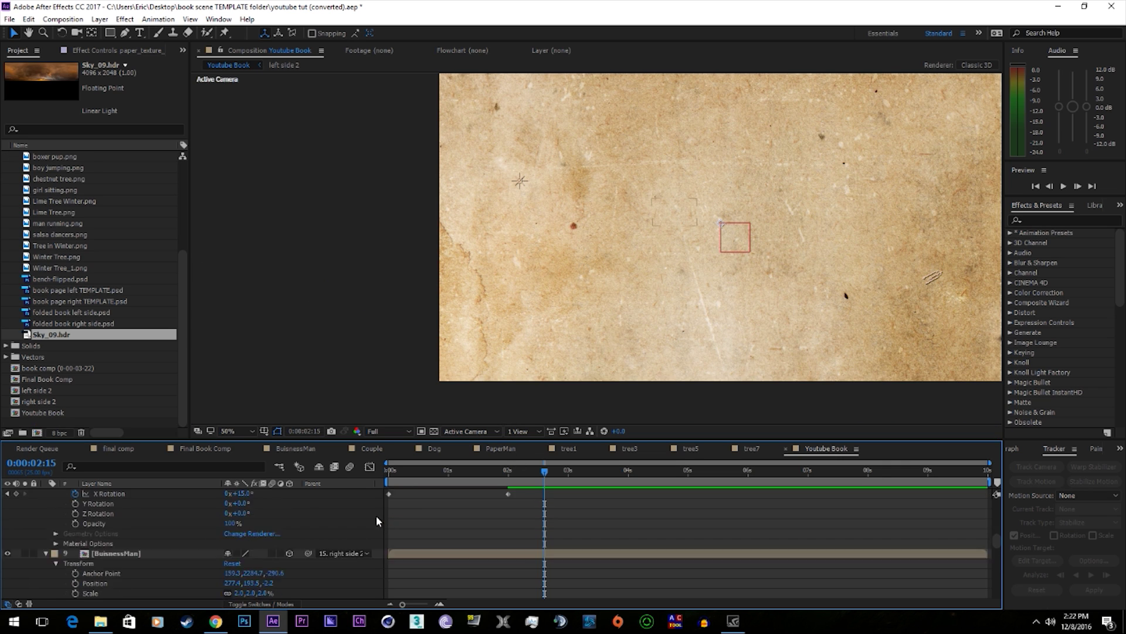
scroll(375, 516, up, 10)
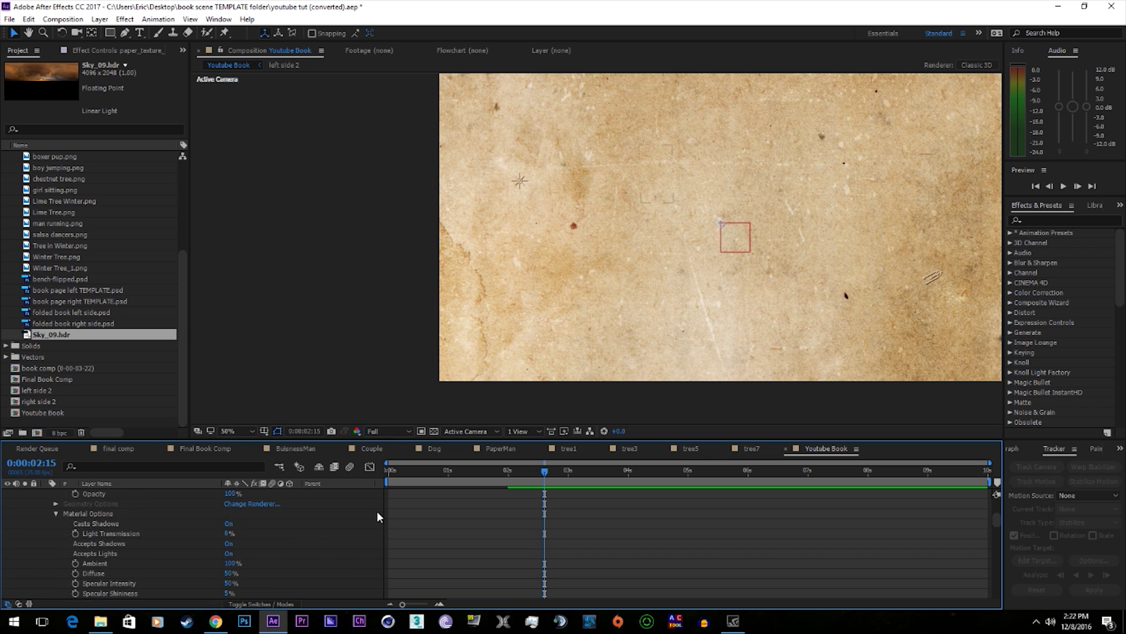
drag(169, 494, 158, 596)
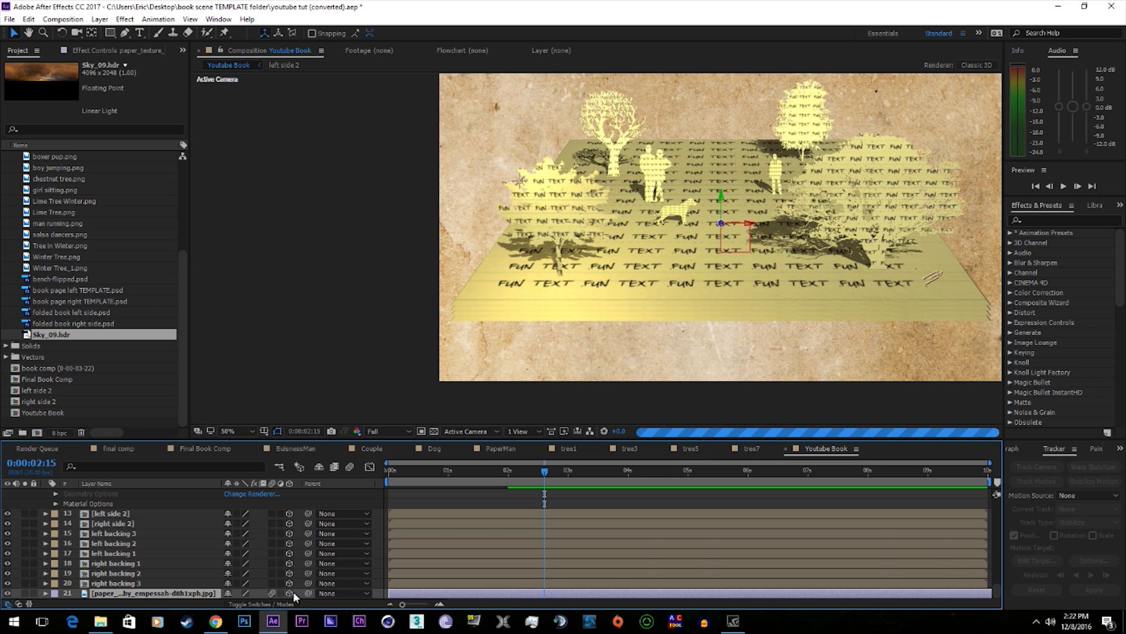
click(385, 434)
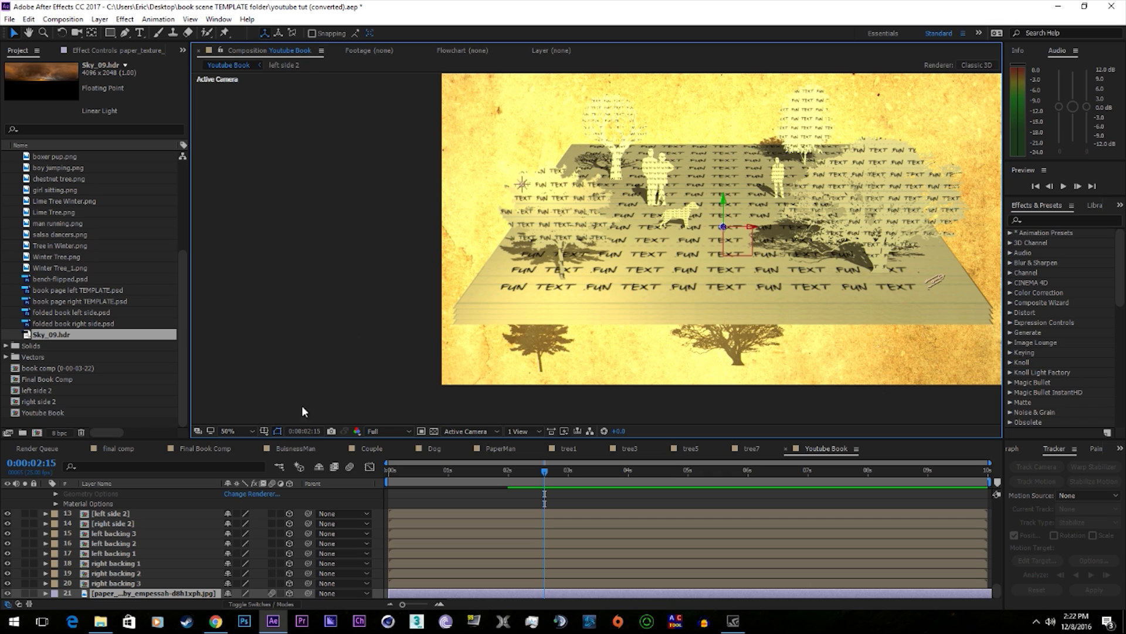
click(254, 605)
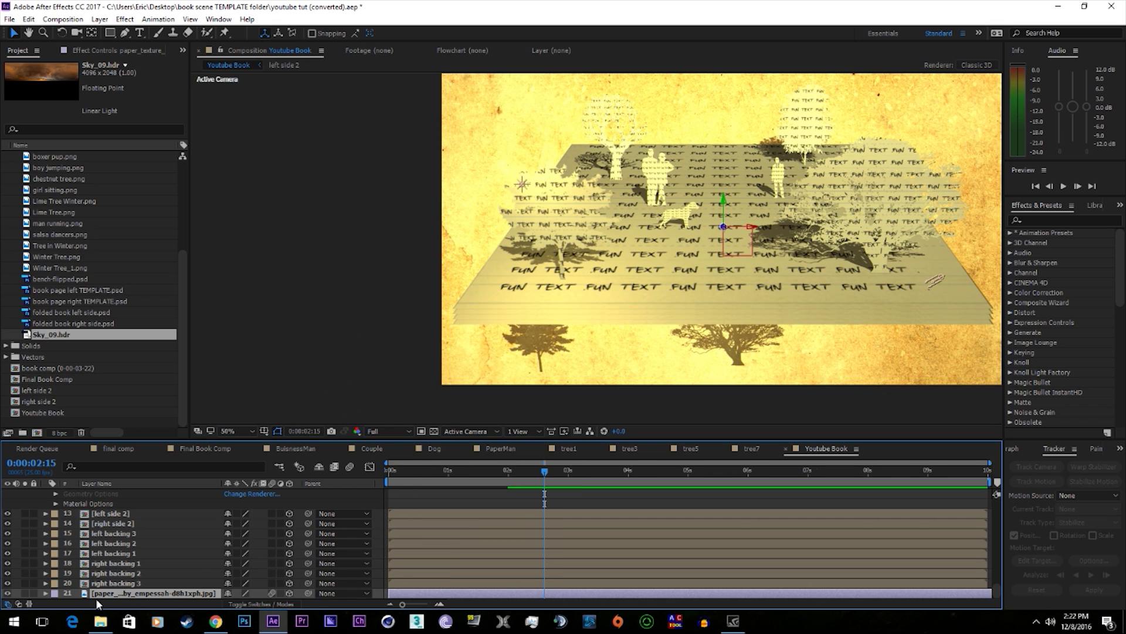
Set the paper texture's Accepts Lights and Accepts Shadows to Off, then preview the fold
key(a)
key(a)
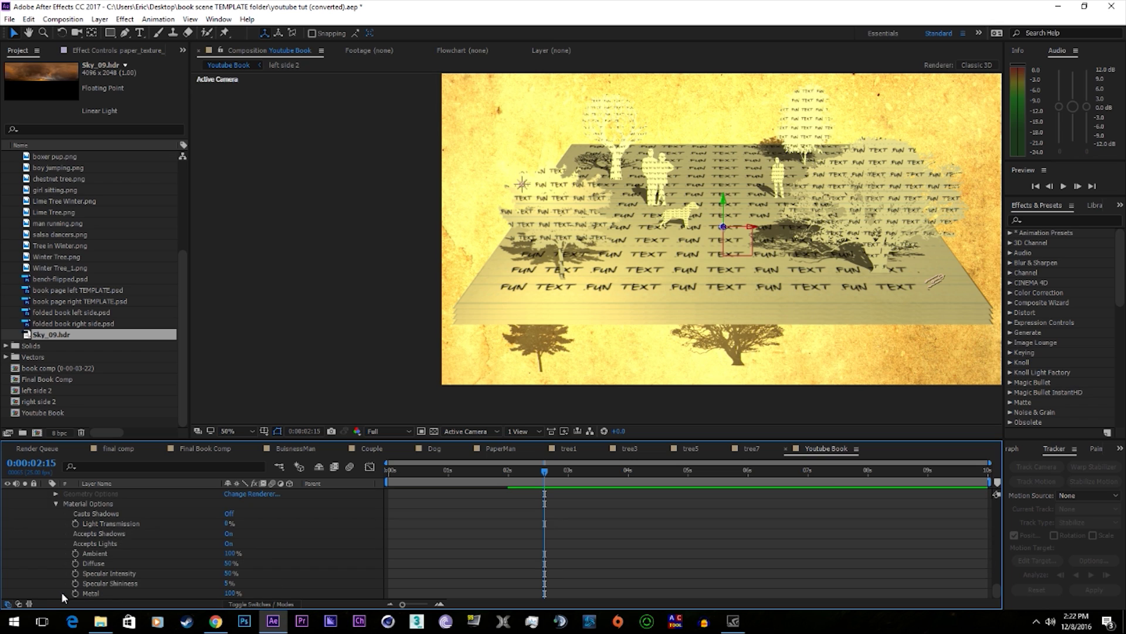
click(228, 544)
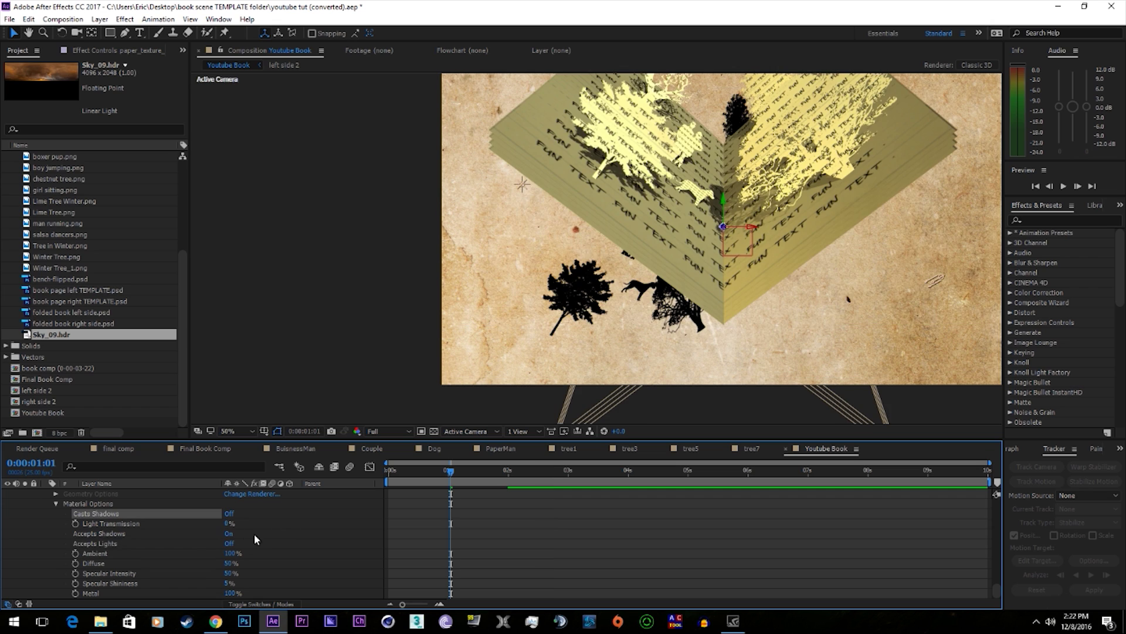
click(229, 534)
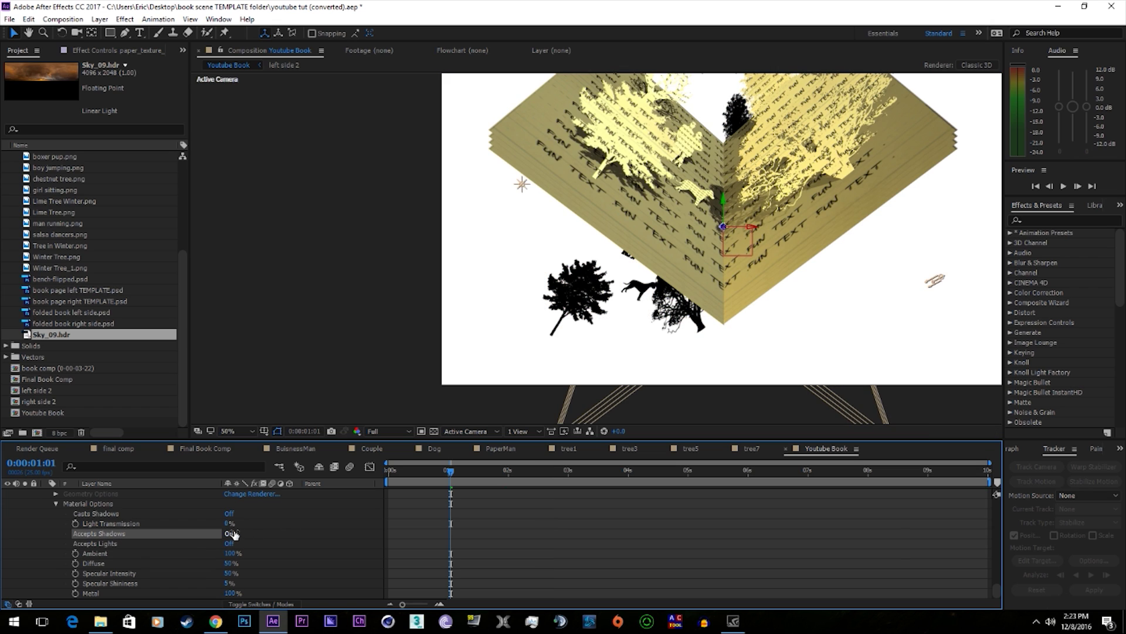
click(230, 534)
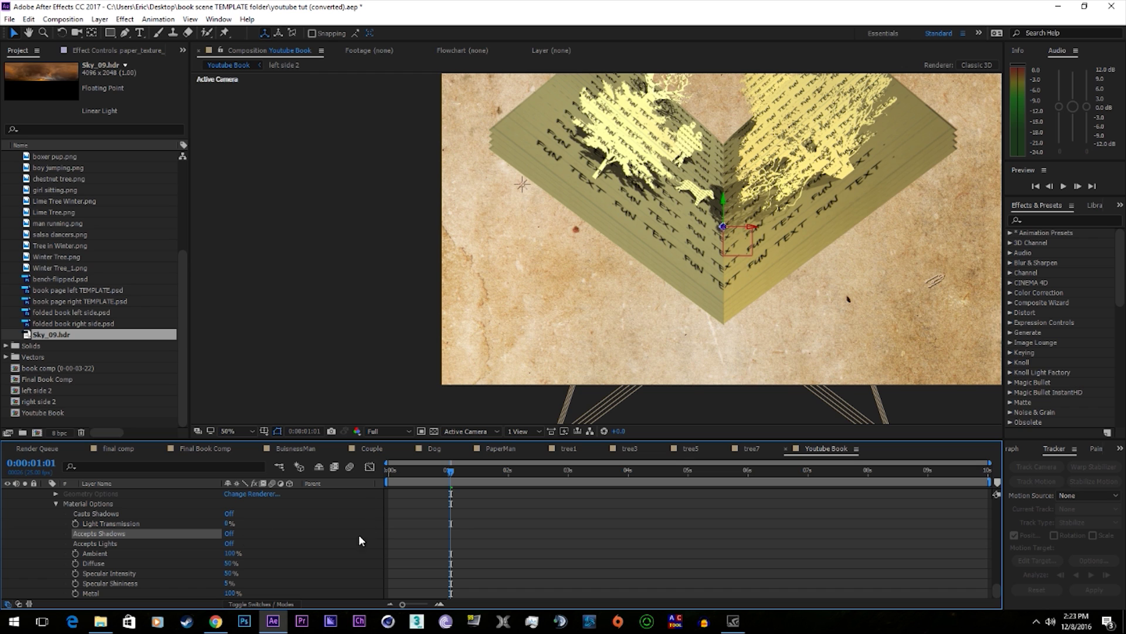
key(space)
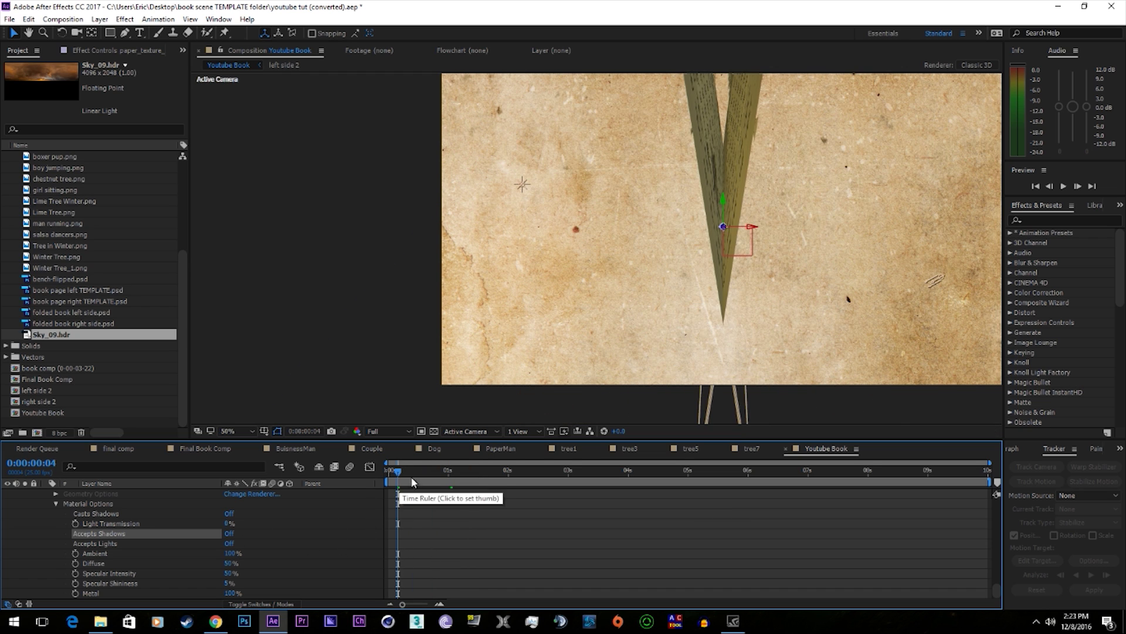
drag(502, 470, 389, 473)
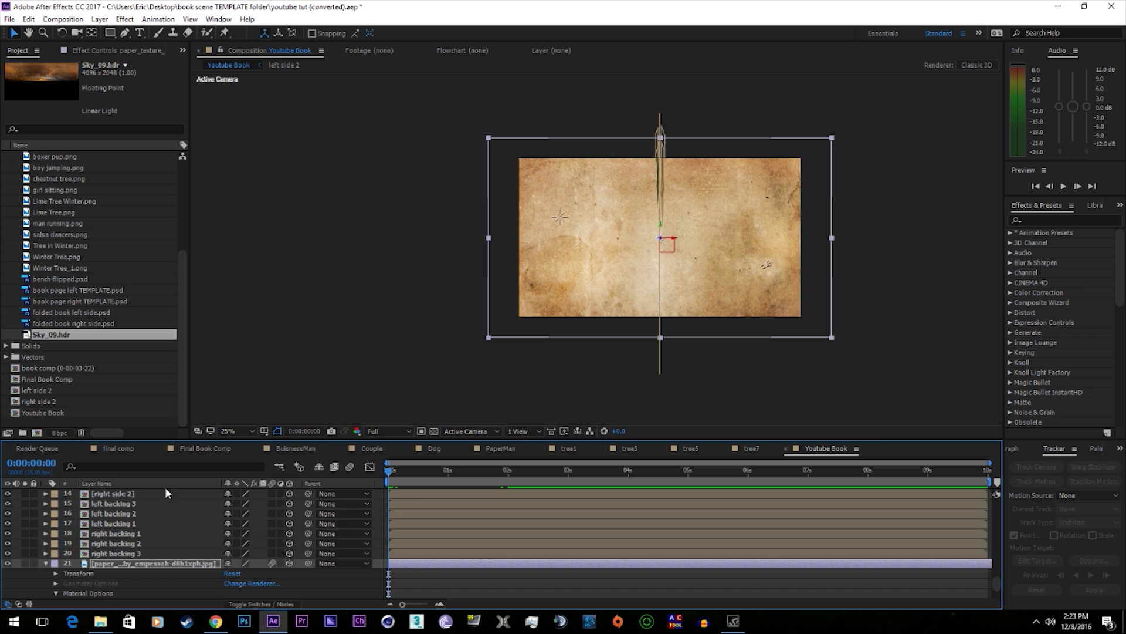
Collapse all layers and keyframe the camera dolly's Y Rotation at 8° at the start
scroll(166, 491, up, 5)
key(ctrl+a)
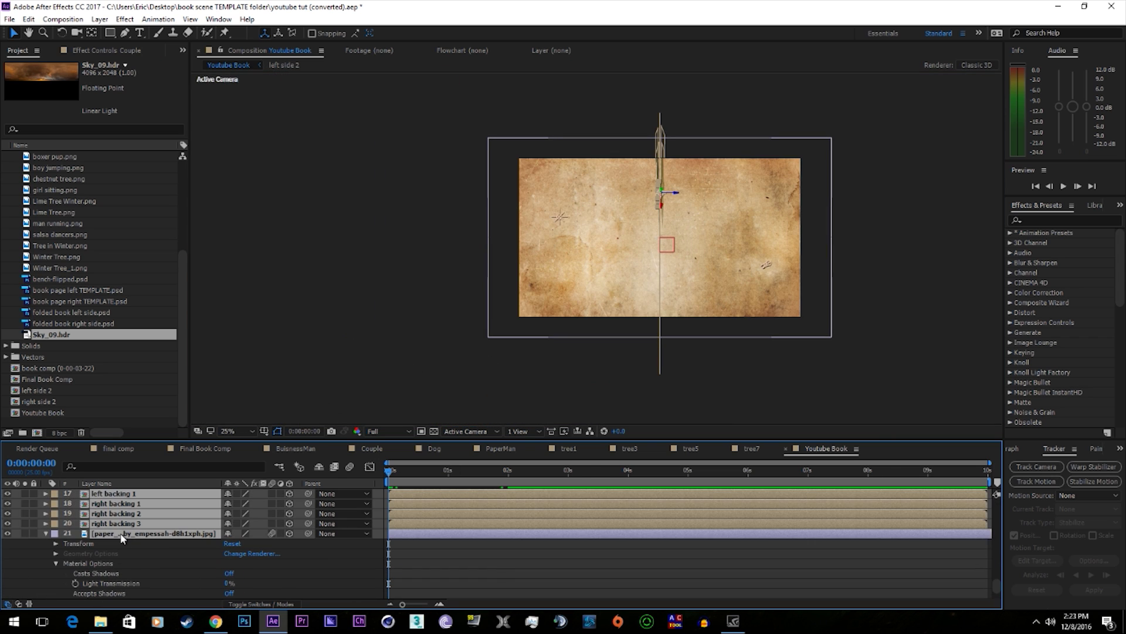
key(ctrl+grave)
click(101, 496)
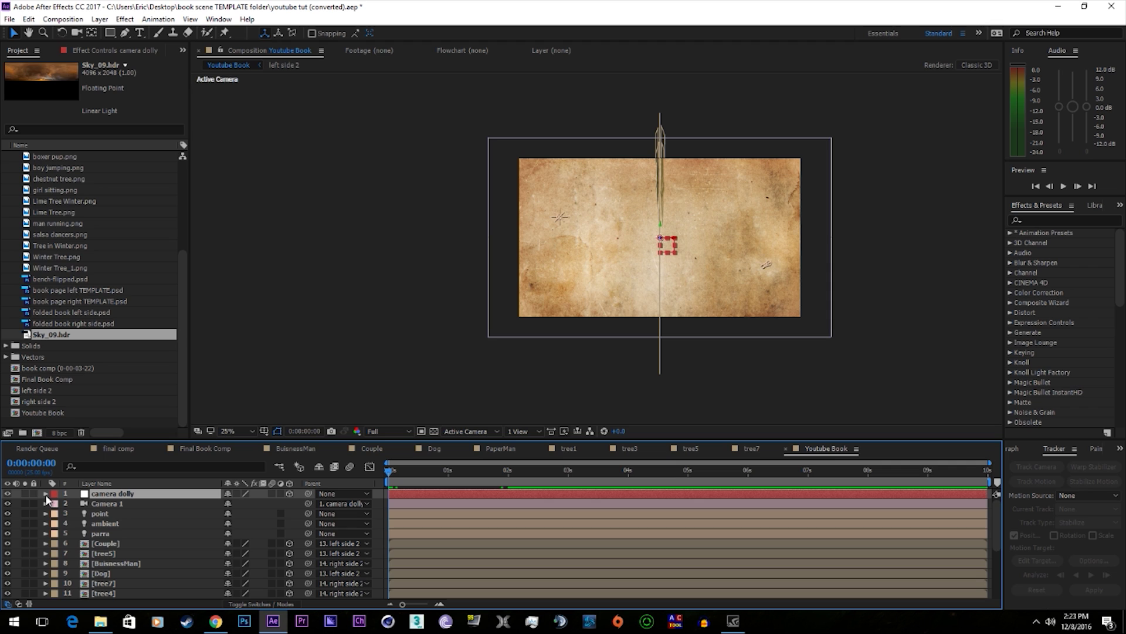
key(r)
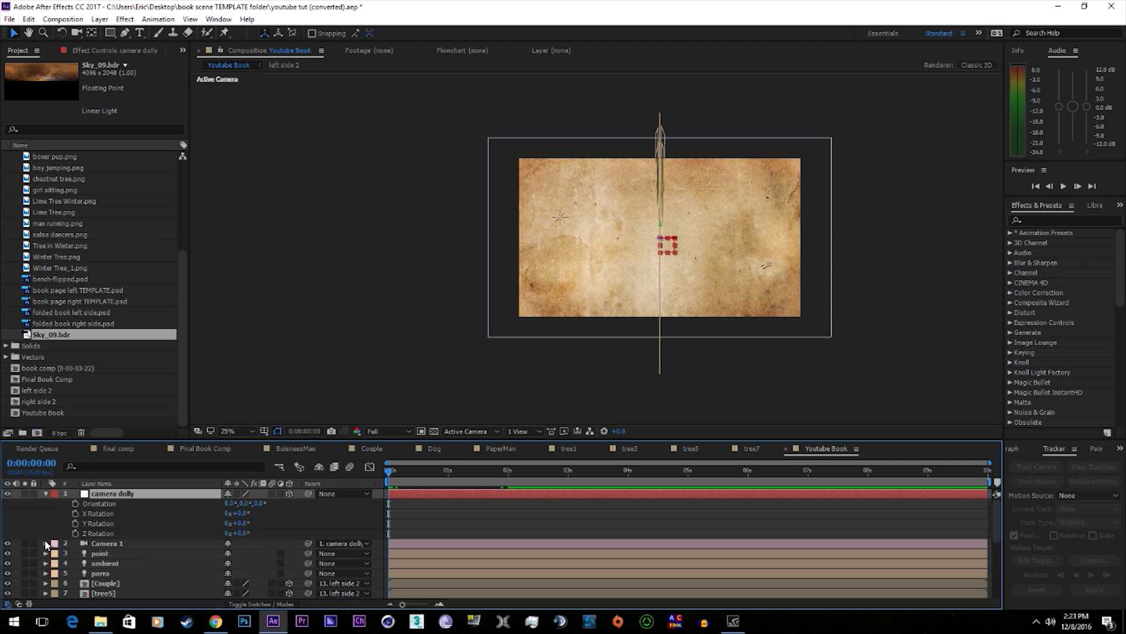
click(46, 543)
drag(235, 523, 242, 523)
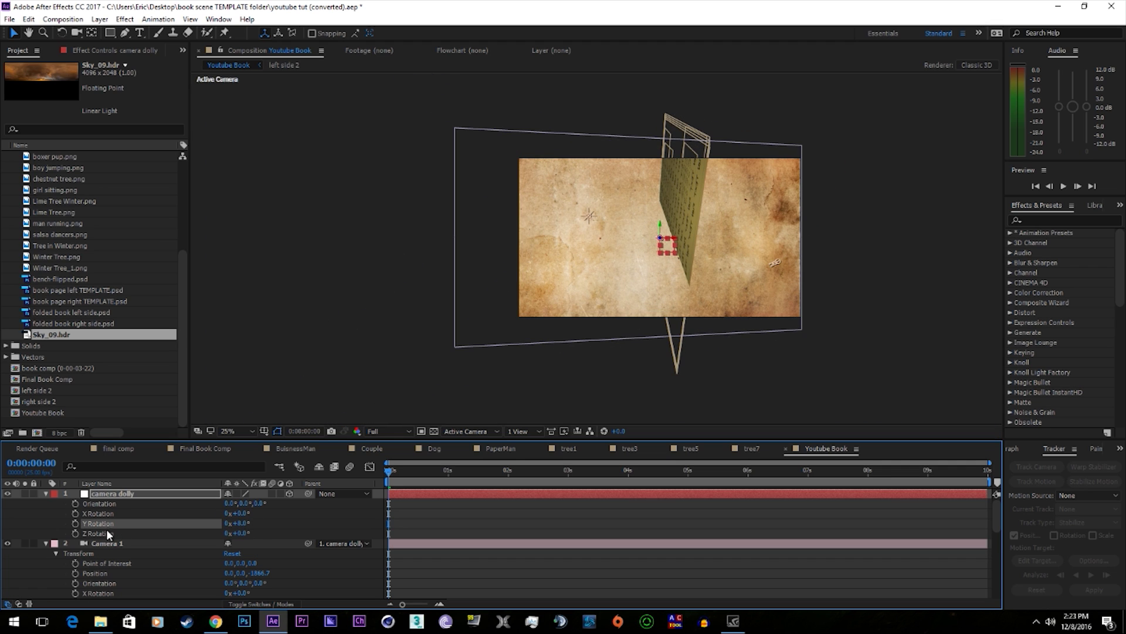
click(75, 522)
Set the dolly's Y Rotation to 0° at two seconds and preview the camera swing
click(508, 470)
drag(241, 523, 233, 522)
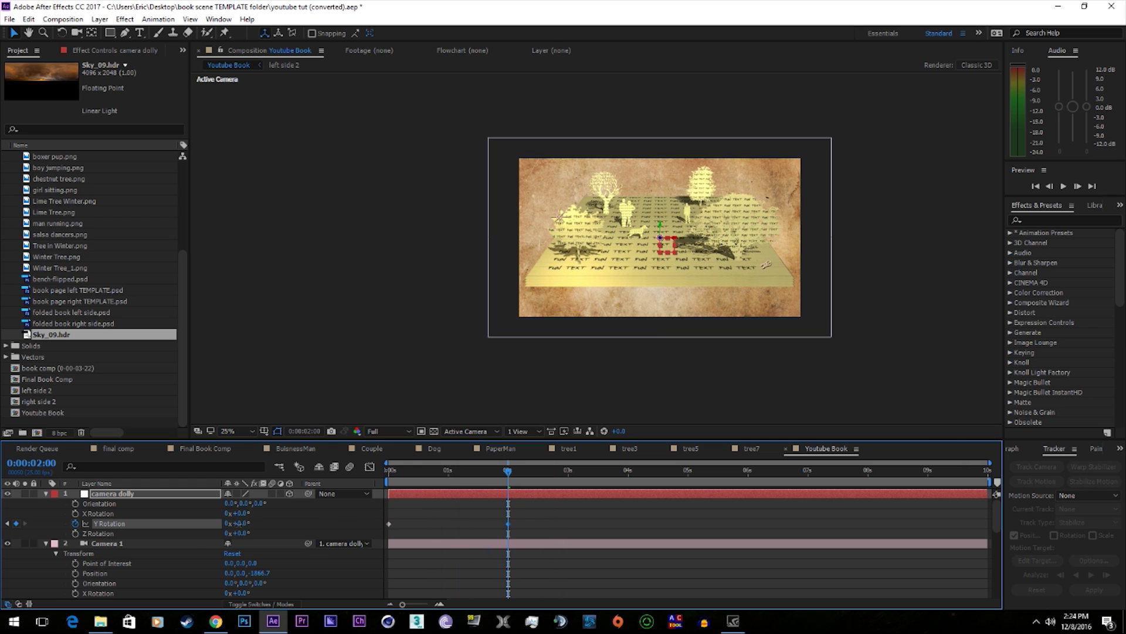
key(space)
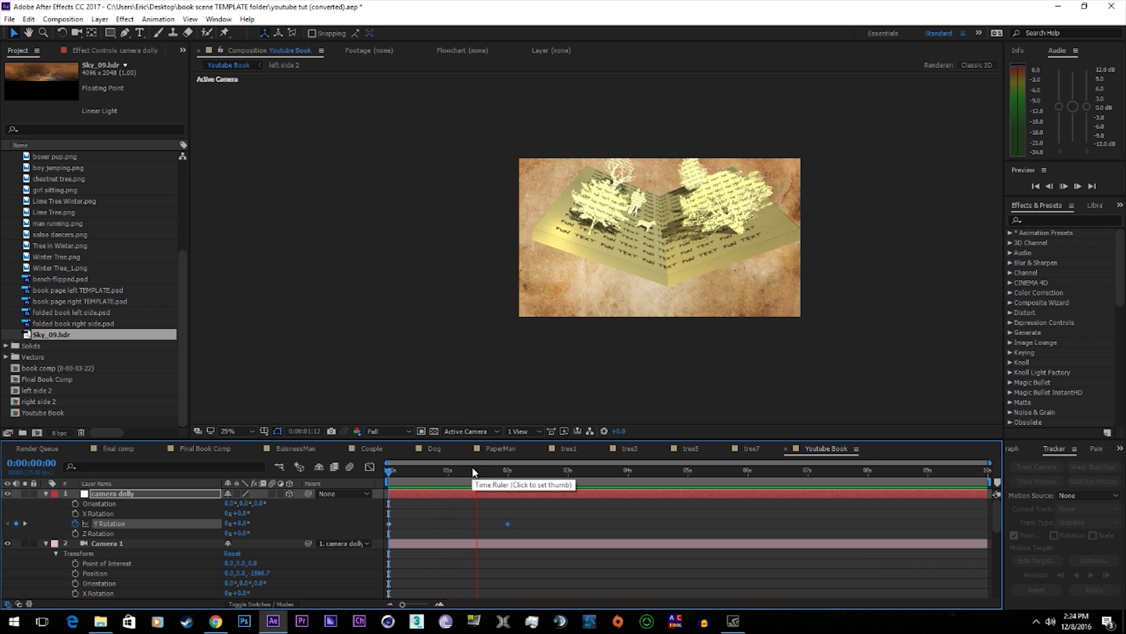
key(space)
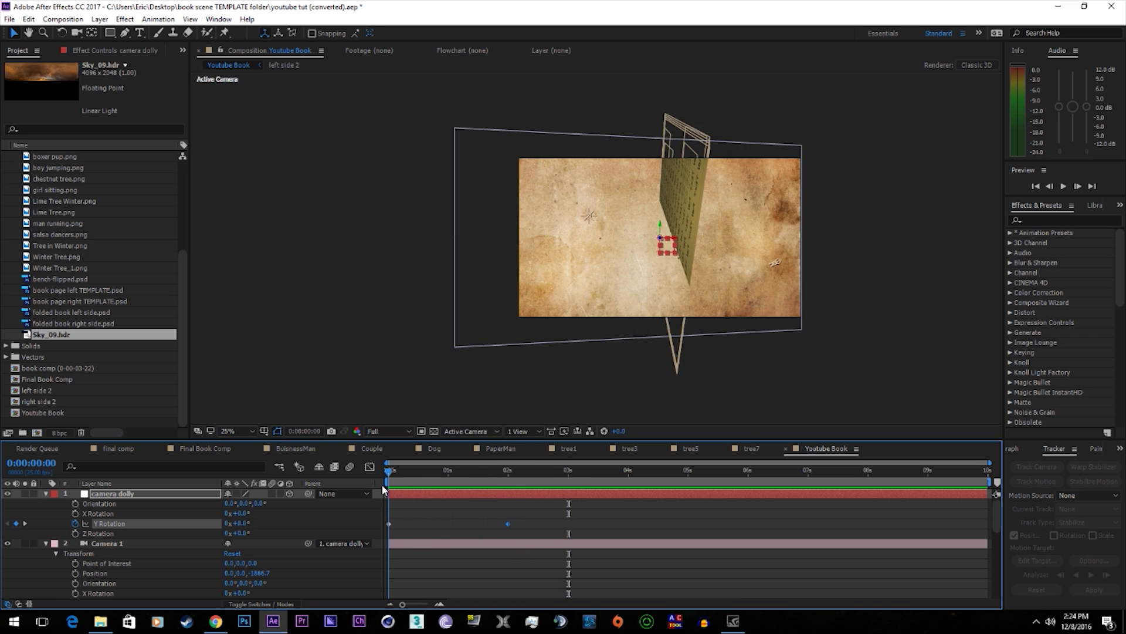
drag(384, 489, 468, 477)
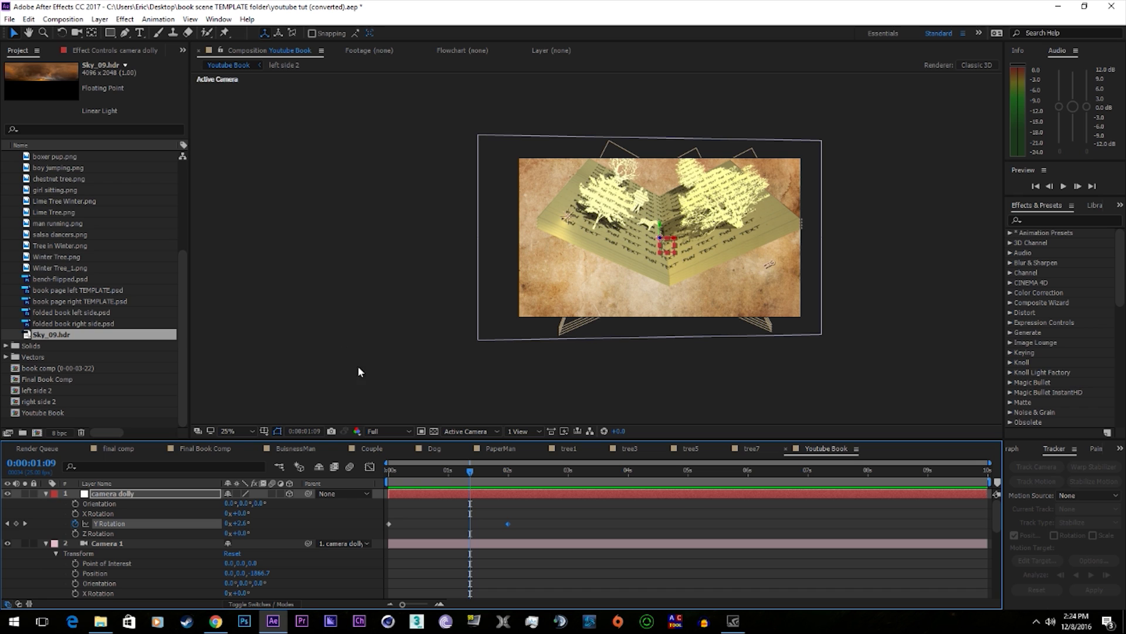
drag(460, 485, 508, 477)
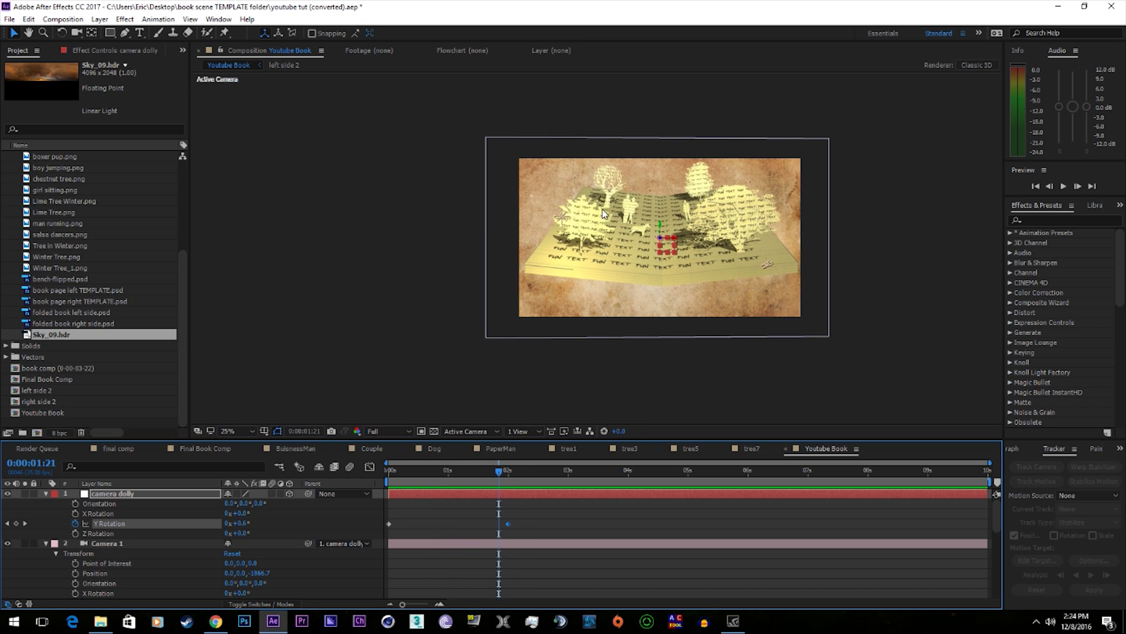
scroll(350, 556, down, 3)
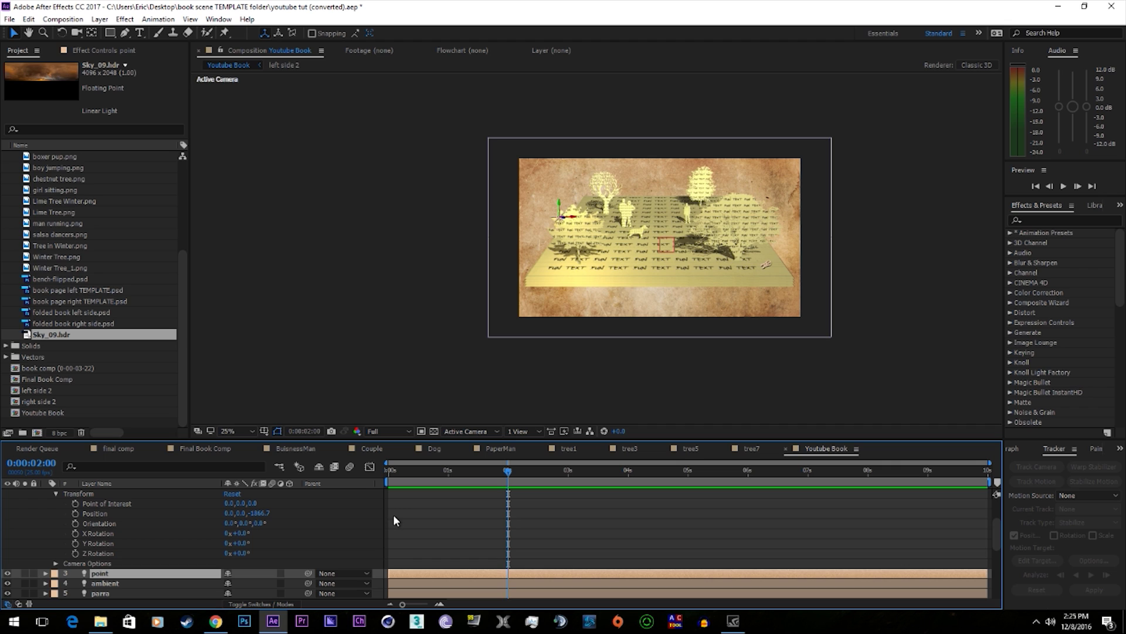
Set the point light layer's parent to 12. tree2
click(587, 236)
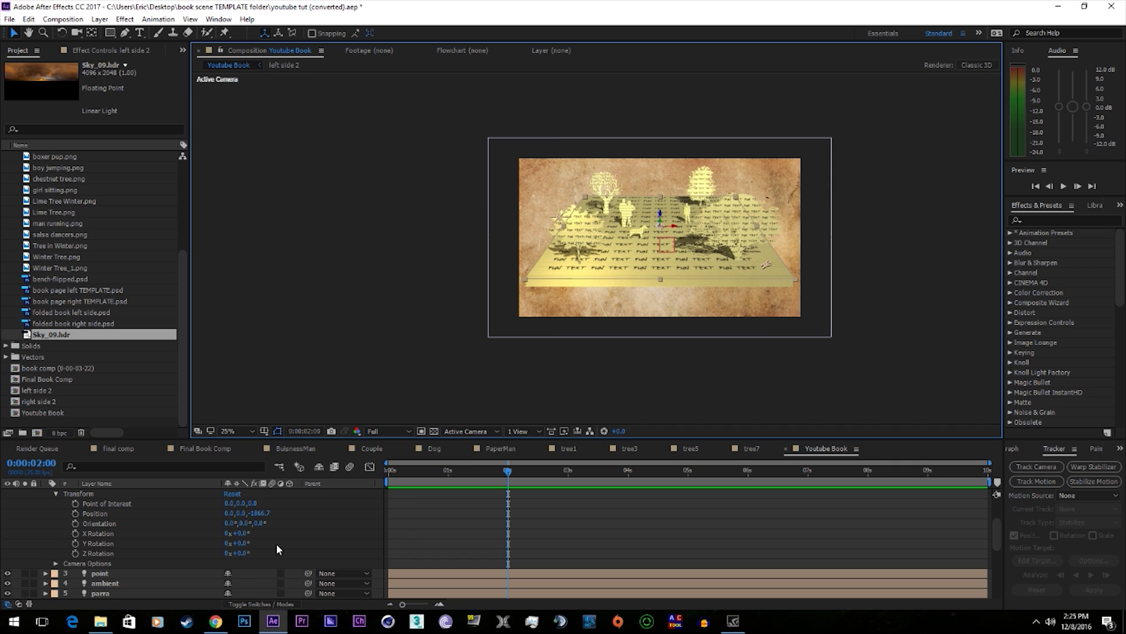
scroll(276, 543, down, 5)
click(112, 543)
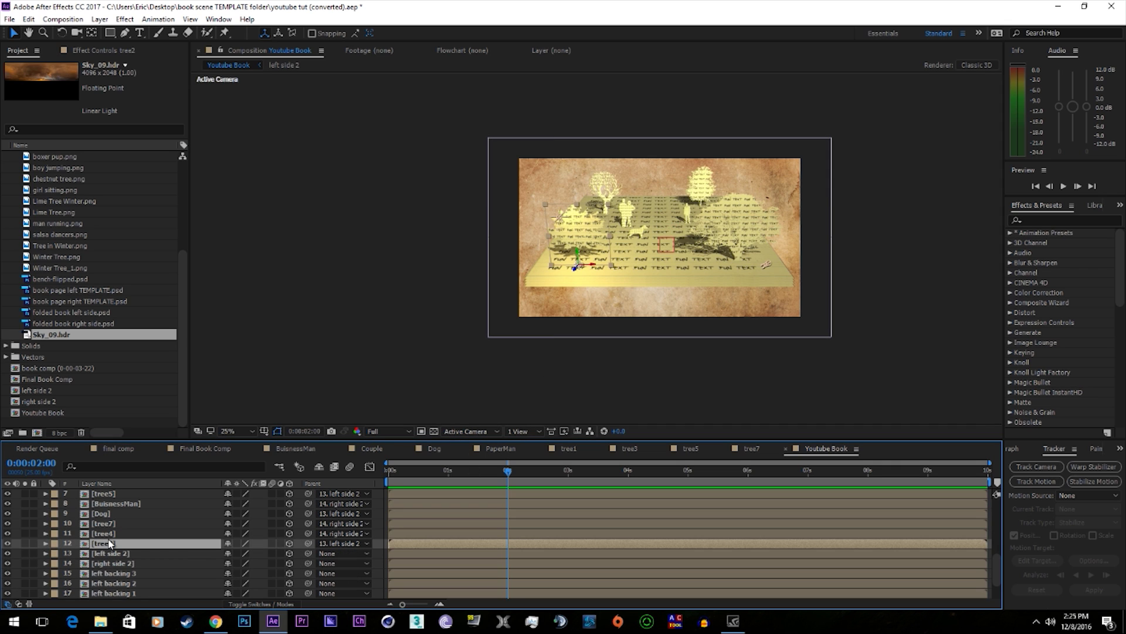
scroll(226, 526, up, 5)
click(149, 534)
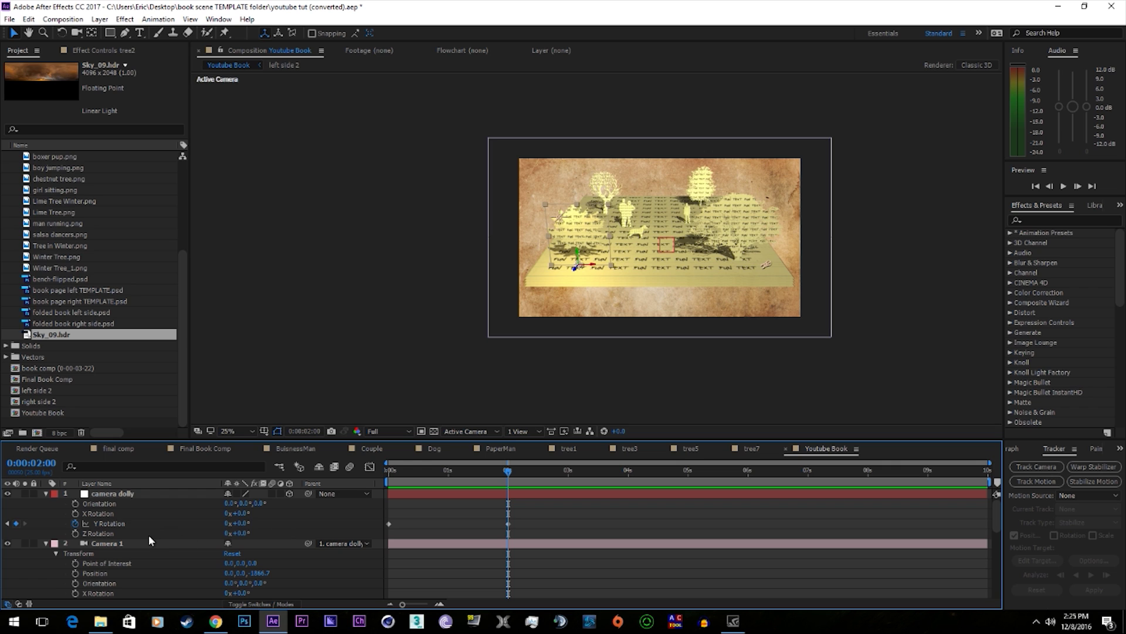
scroll(146, 540, up, 2)
click(345, 573)
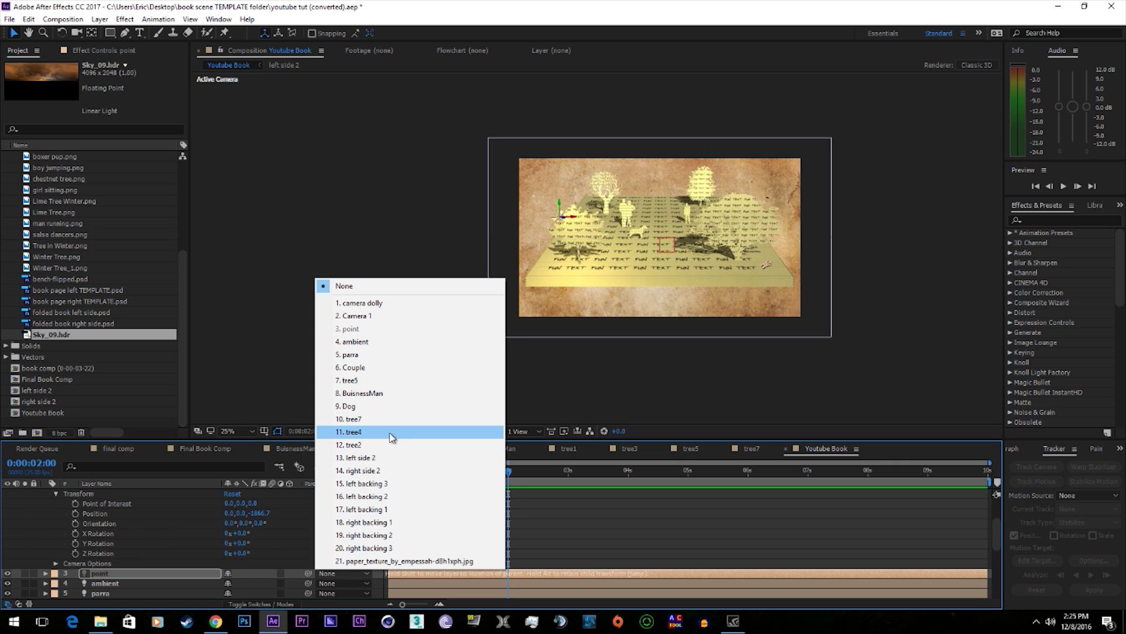
click(352, 424)
Scrub the fold to confirm the light follows tree2 up to about two seconds
drag(495, 474, 425, 476)
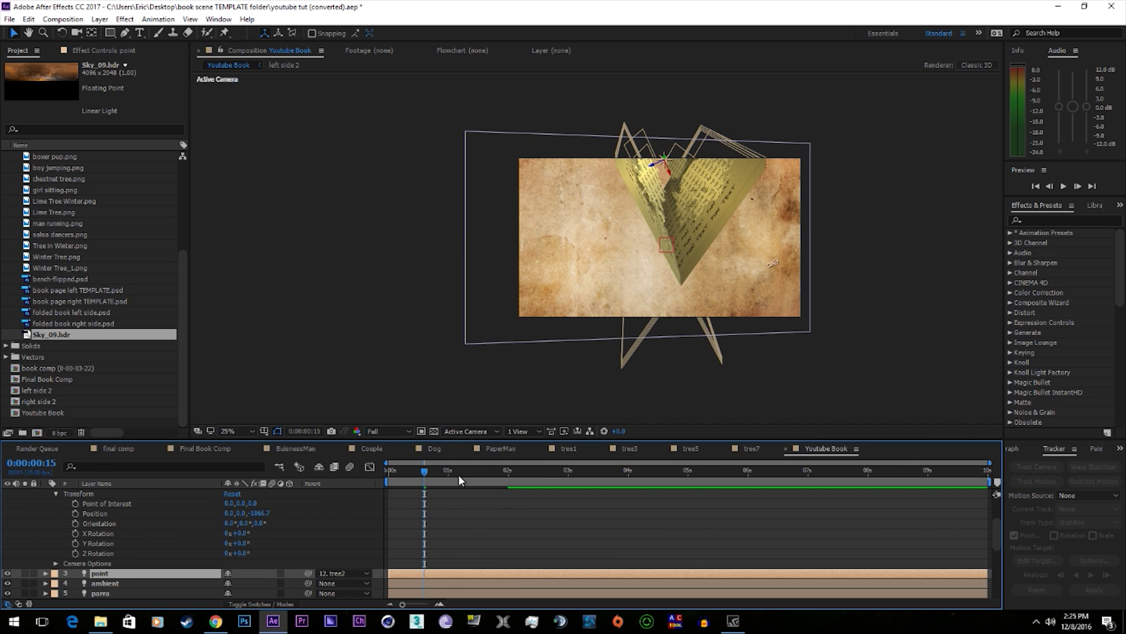
click(504, 470)
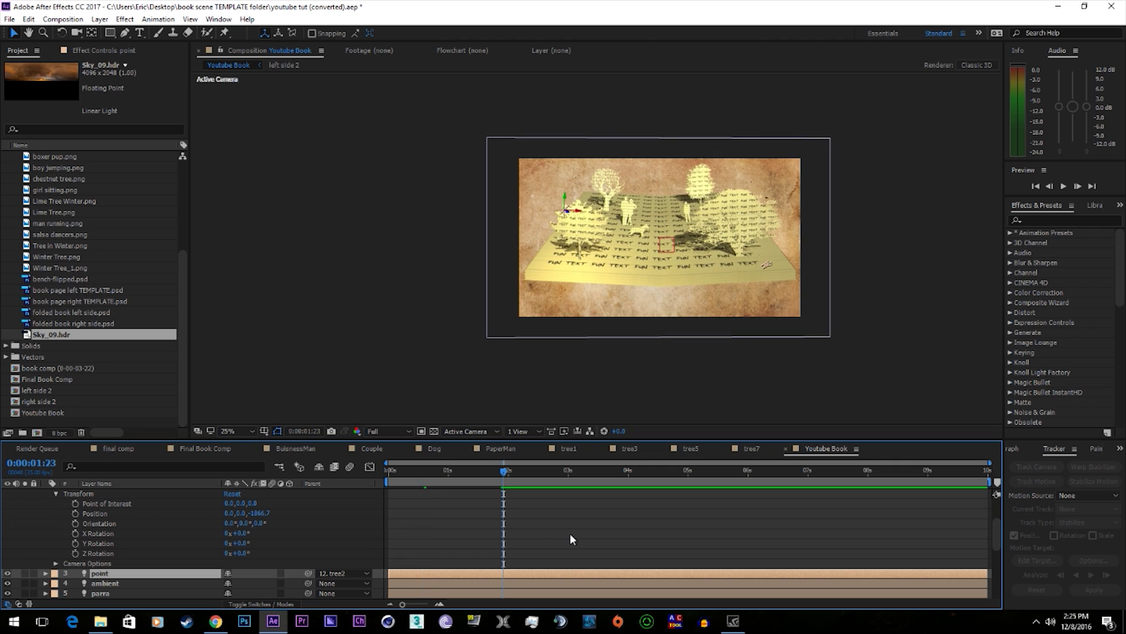
scroll(511, 524, down, 1)
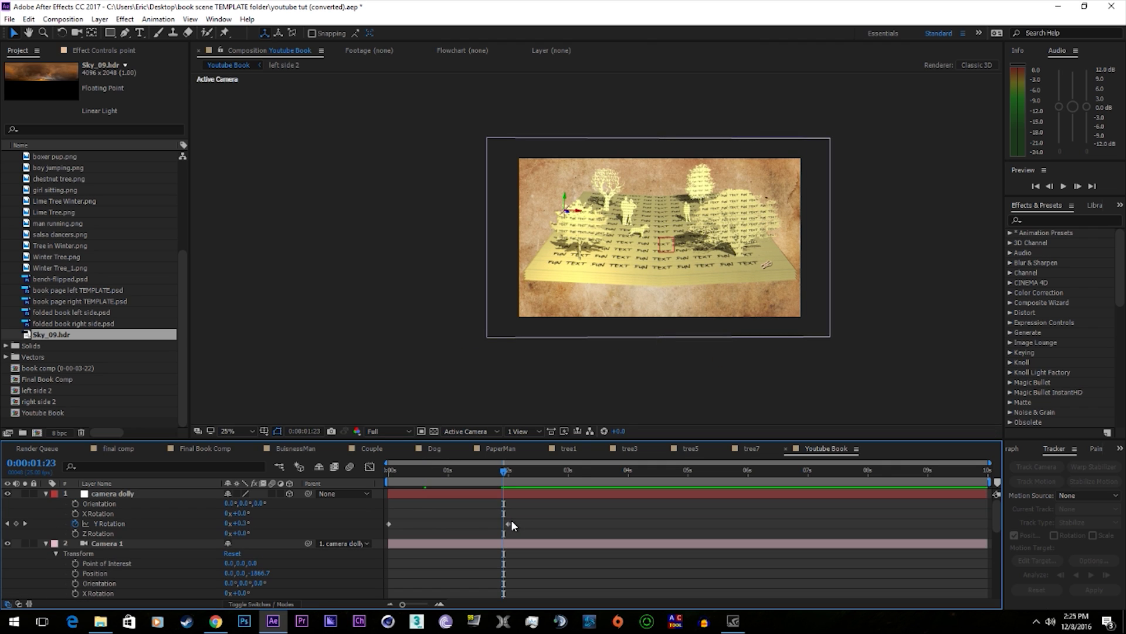
scroll(156, 554, up, 2)
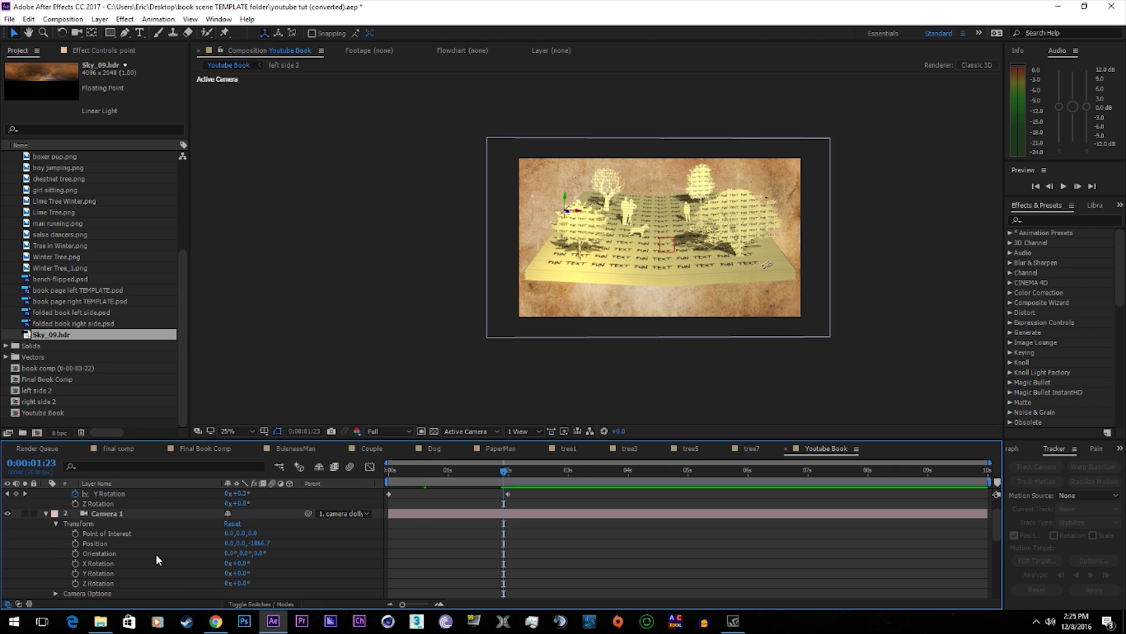
Add the expression wiggle(1,5,1) to Camera 1's Position
alt+click(75, 543)
text(wigg)
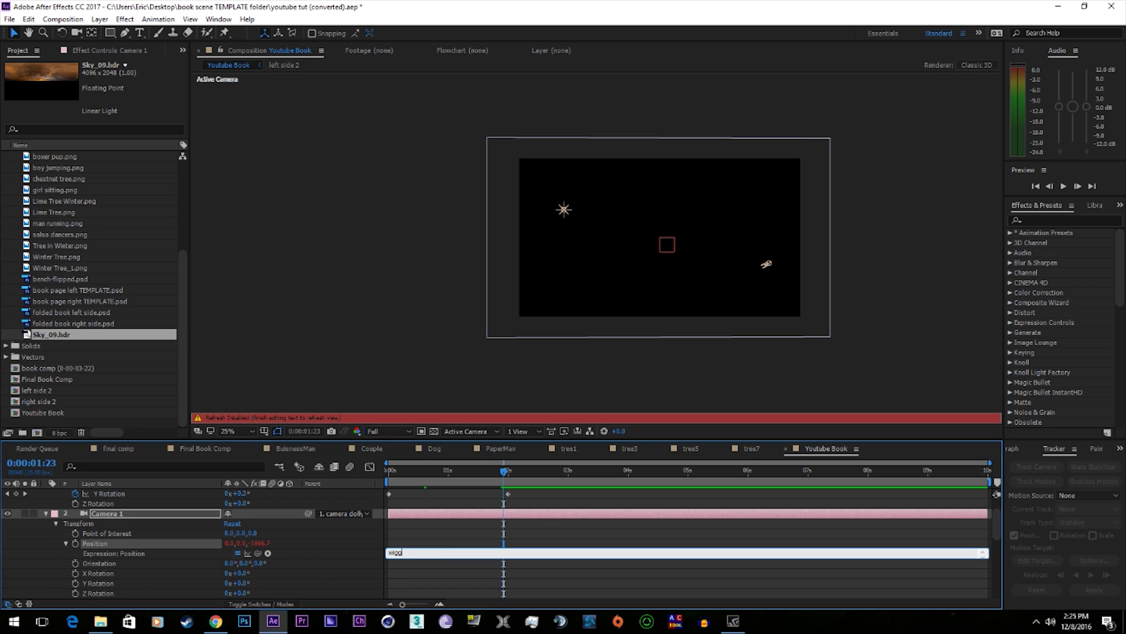
text(le(1,5,1))
click(541, 540)
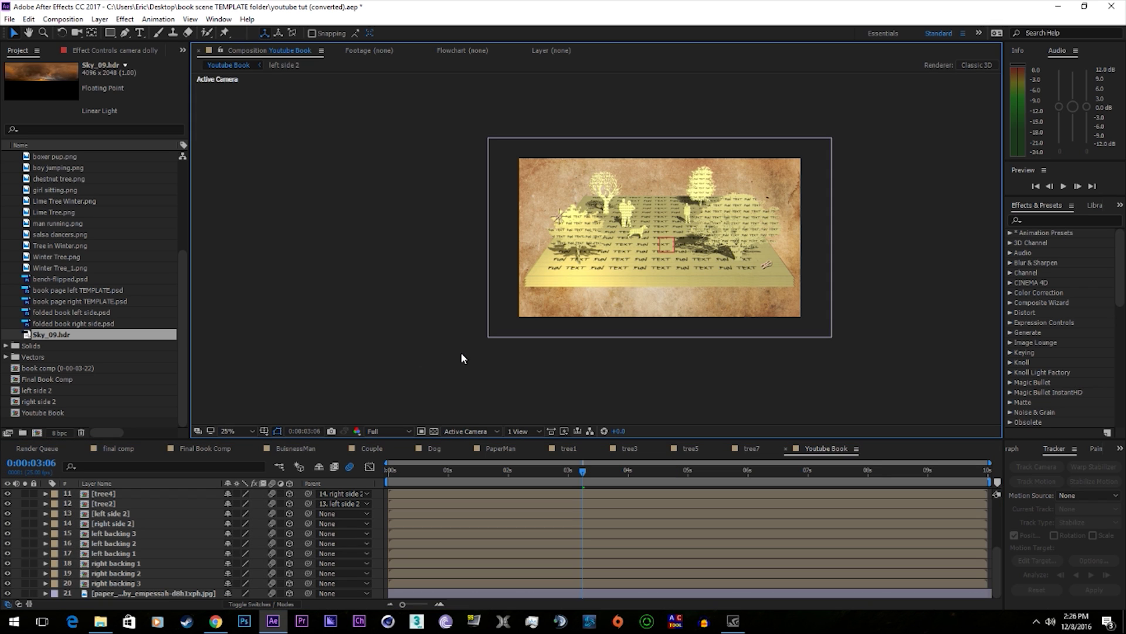
click(494, 470)
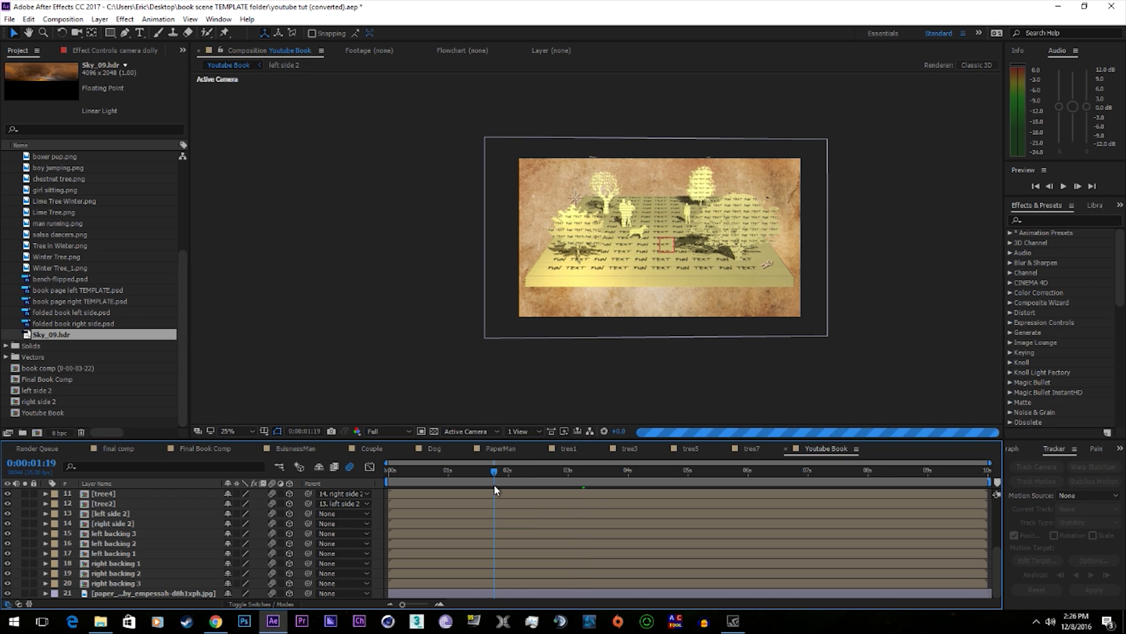
click(463, 469)
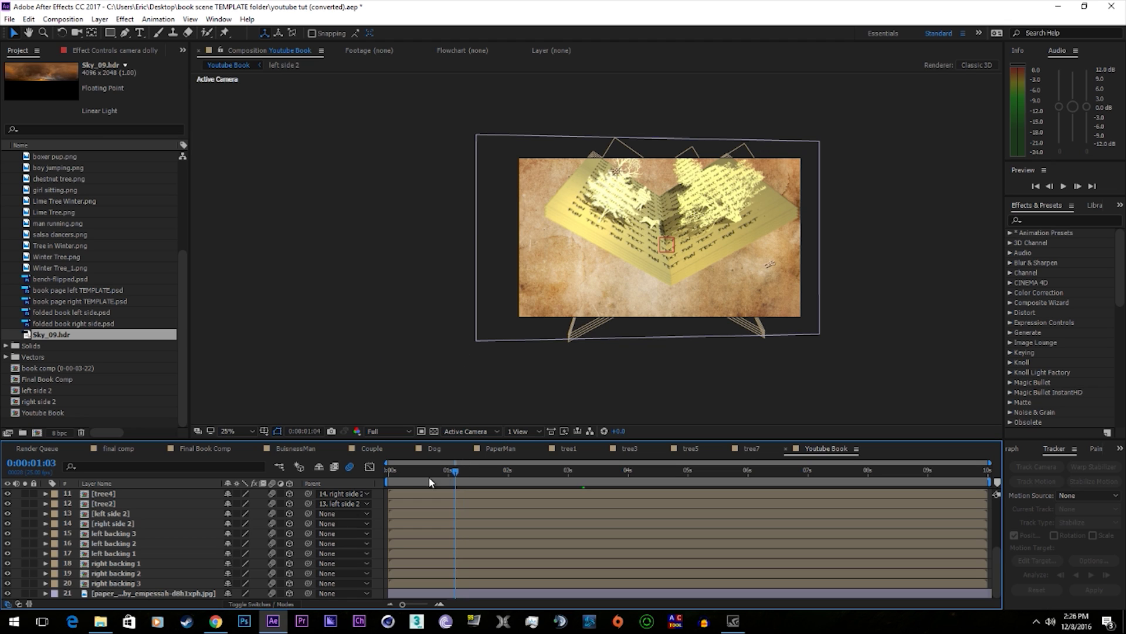
key(space)
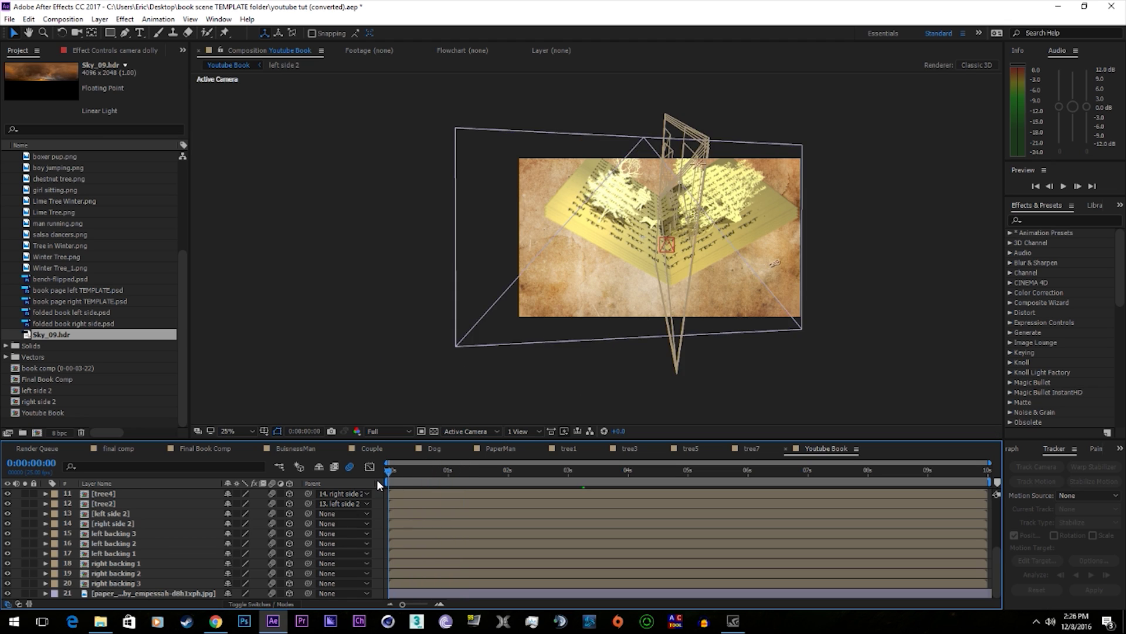
scroll(376, 480, up, 5)
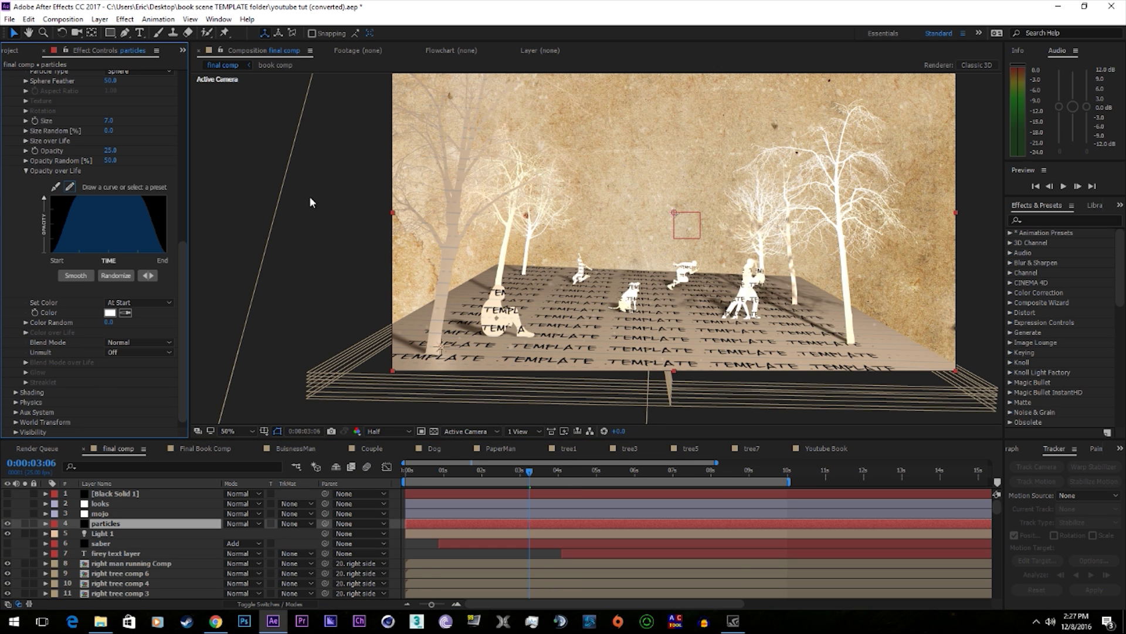
Copy the particles layer from final comp into Youtube Book and move Adjustment Layer 3 to the top
click(102, 275)
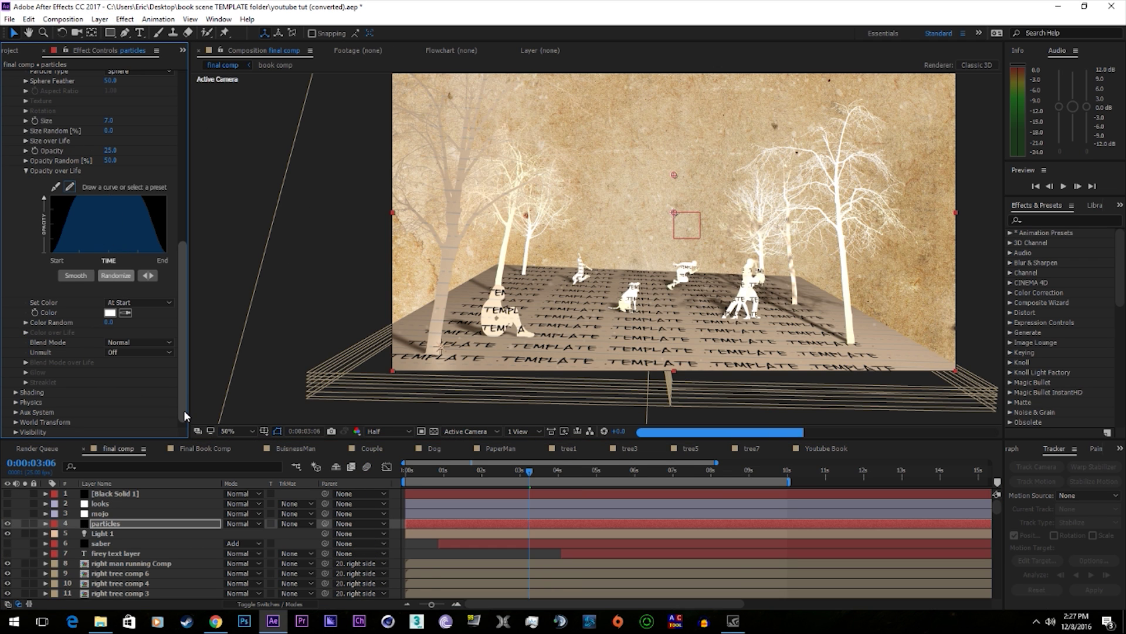
click(161, 526)
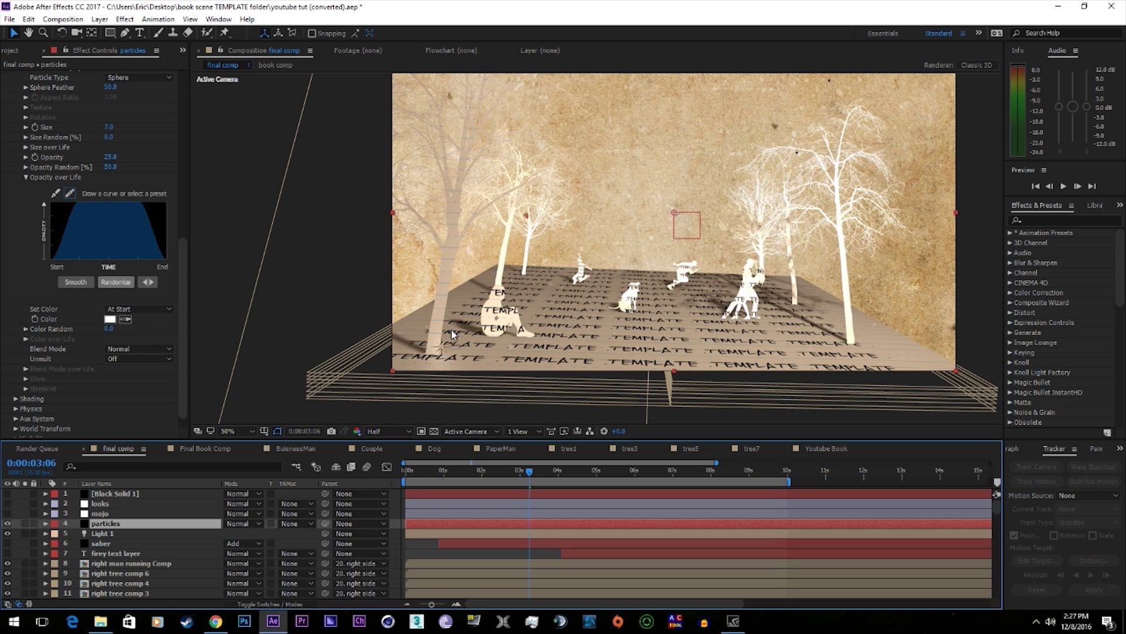
key(Return)
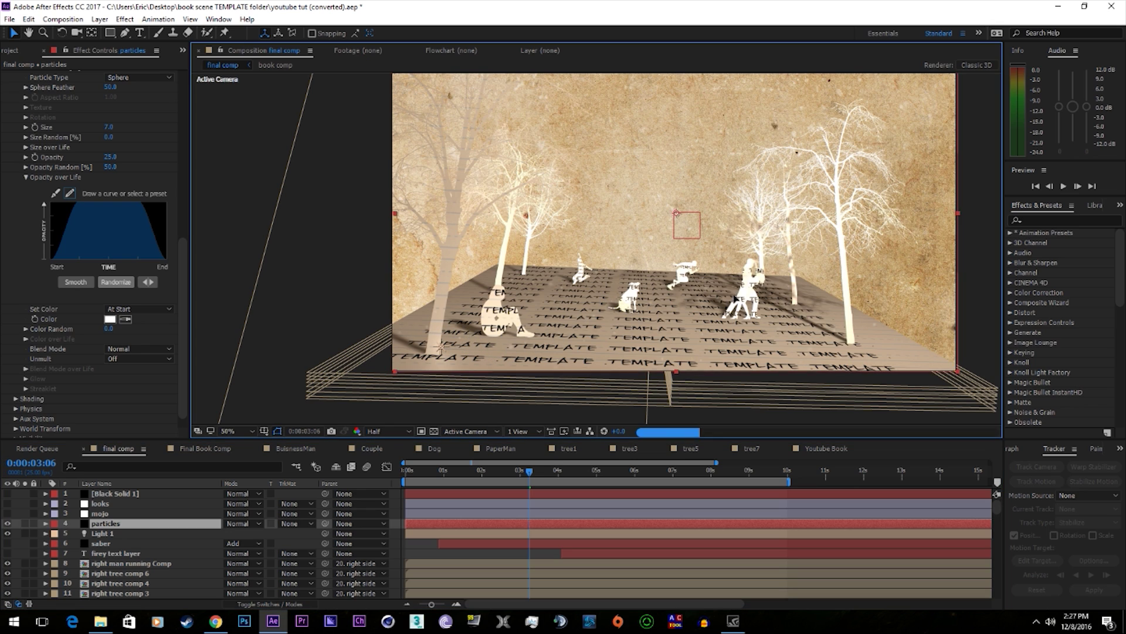
click(821, 450)
scroll(578, 252, up, 2)
drag(155, 505, 155, 491)
scroll(526, 255, down, 2)
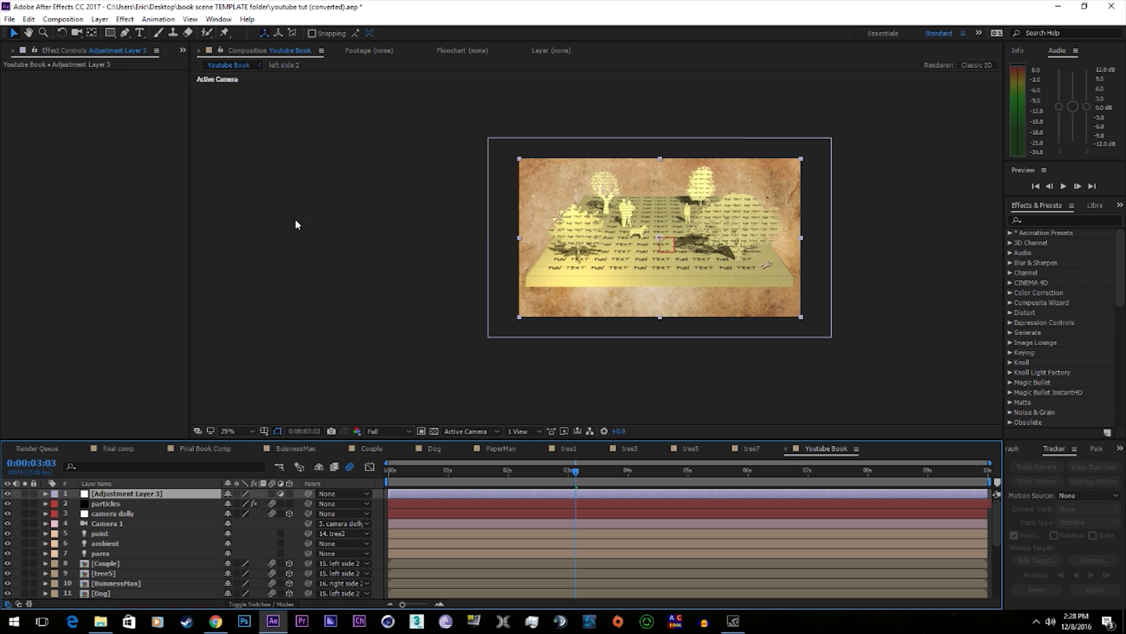
Apply Effect > Magic Bullet > Looks to Adjustment Layer 3
click(124, 19)
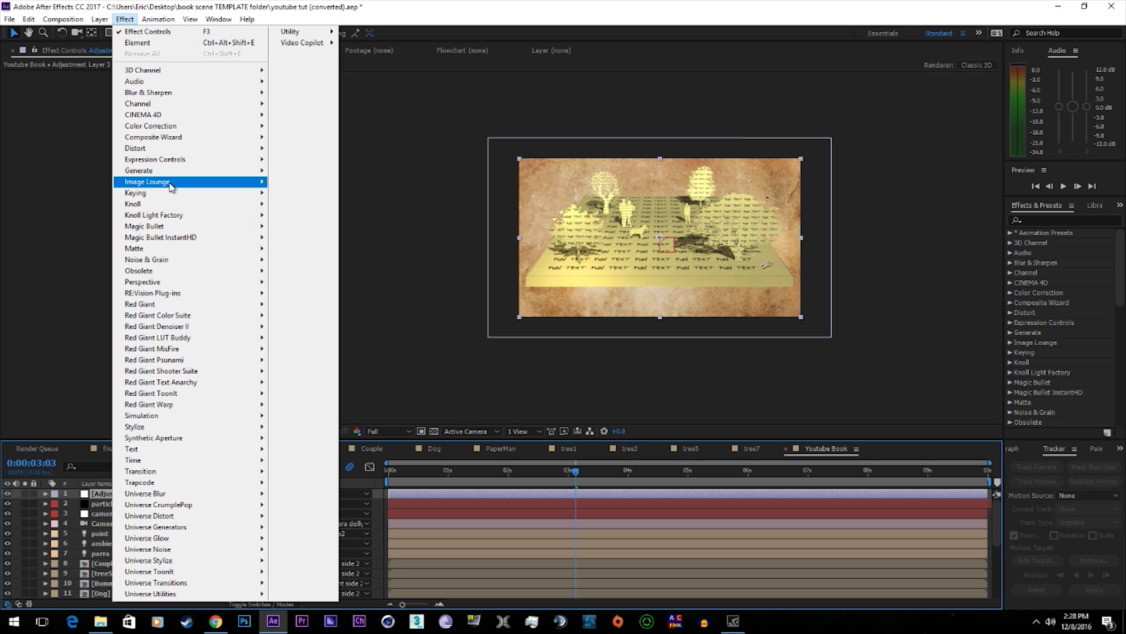
mouse_move(176, 226)
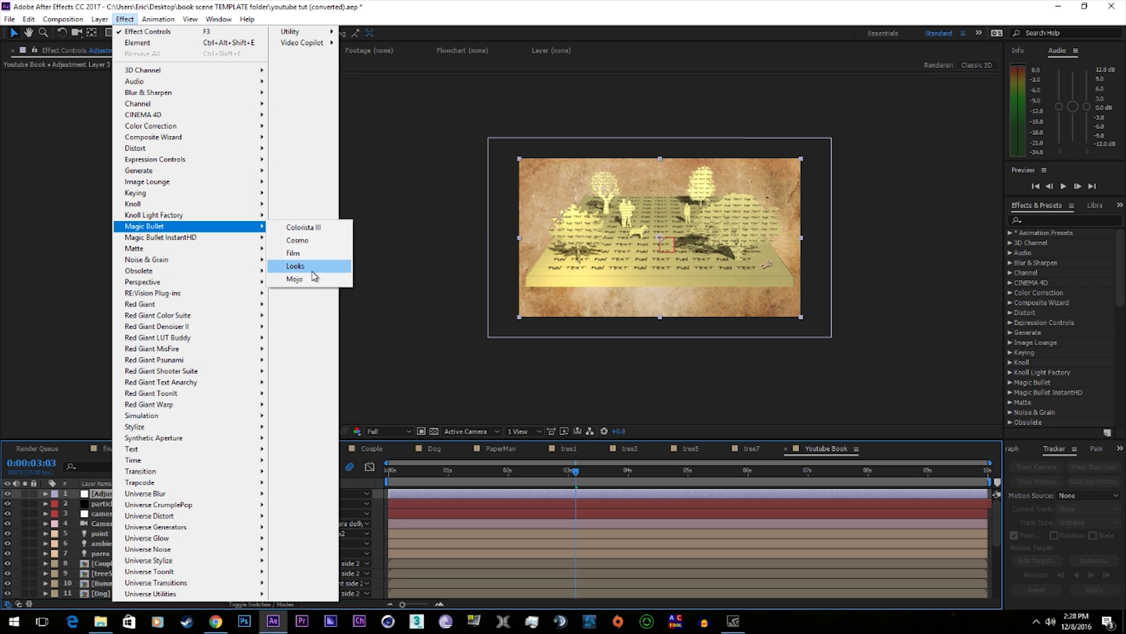
click(295, 266)
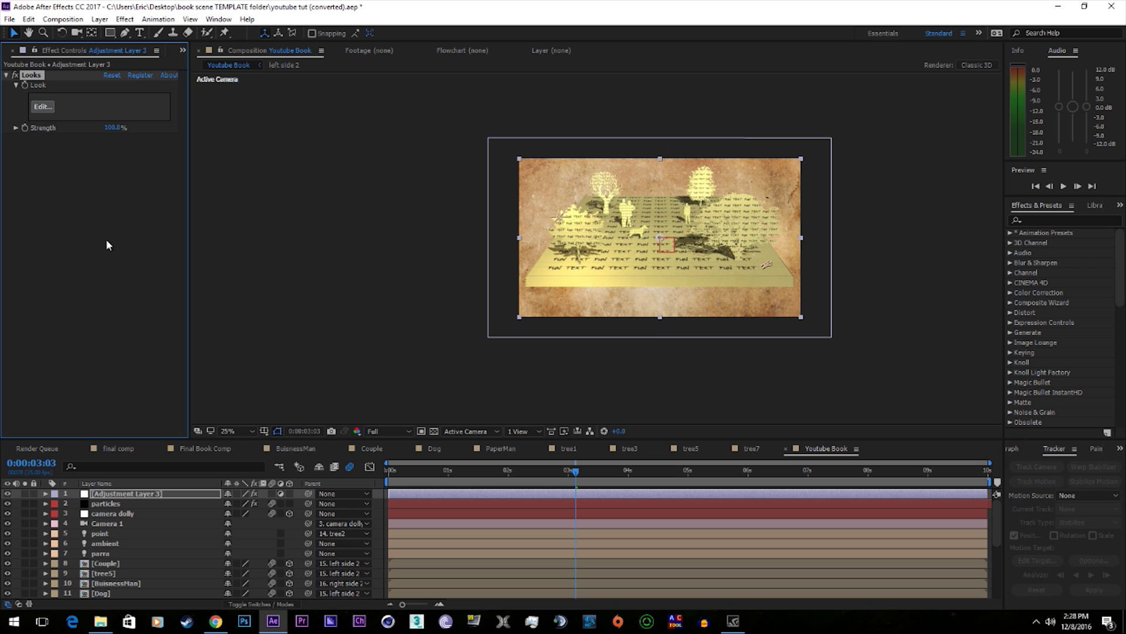
In the Looks editor, preview Classic Ultimatum and Polaris, then choose Classic Zombies
click(51, 108)
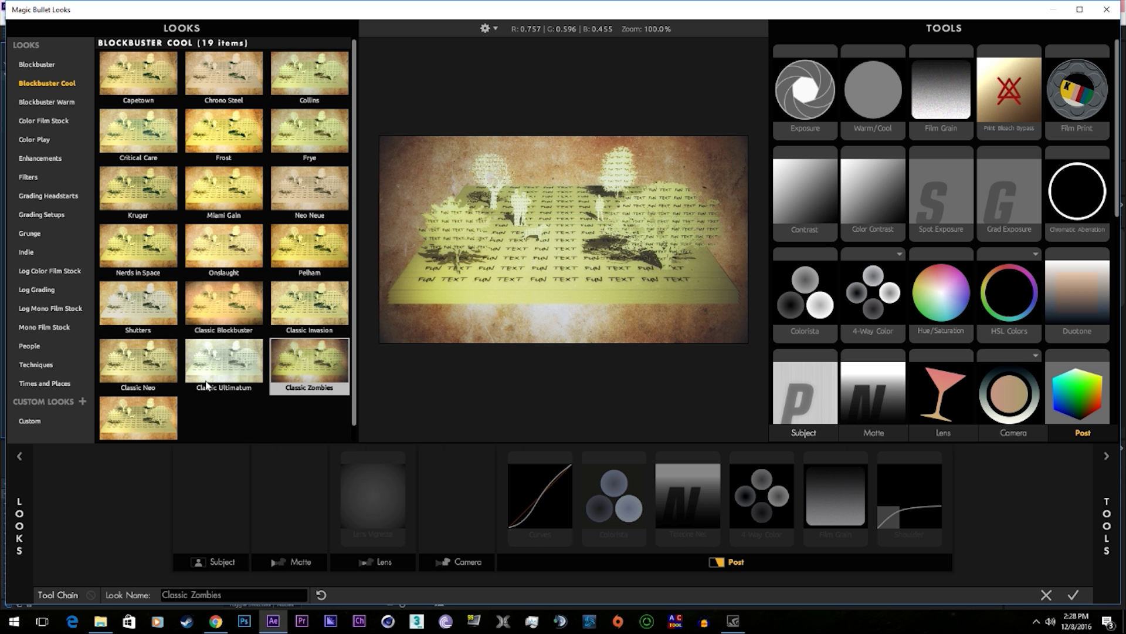
click(199, 378)
click(140, 419)
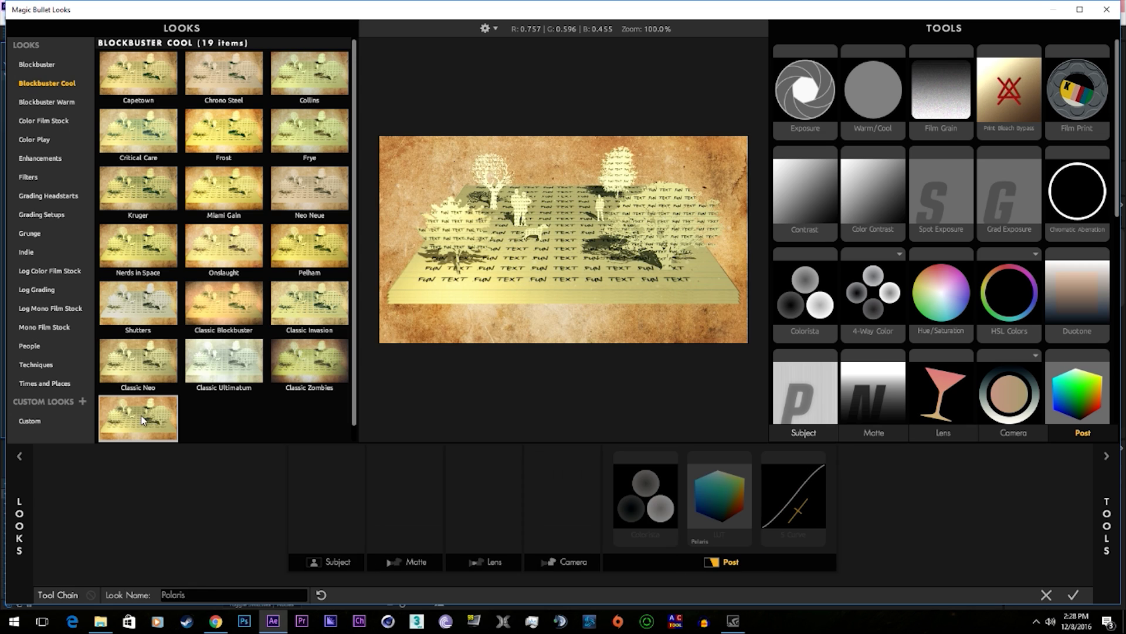
click(322, 365)
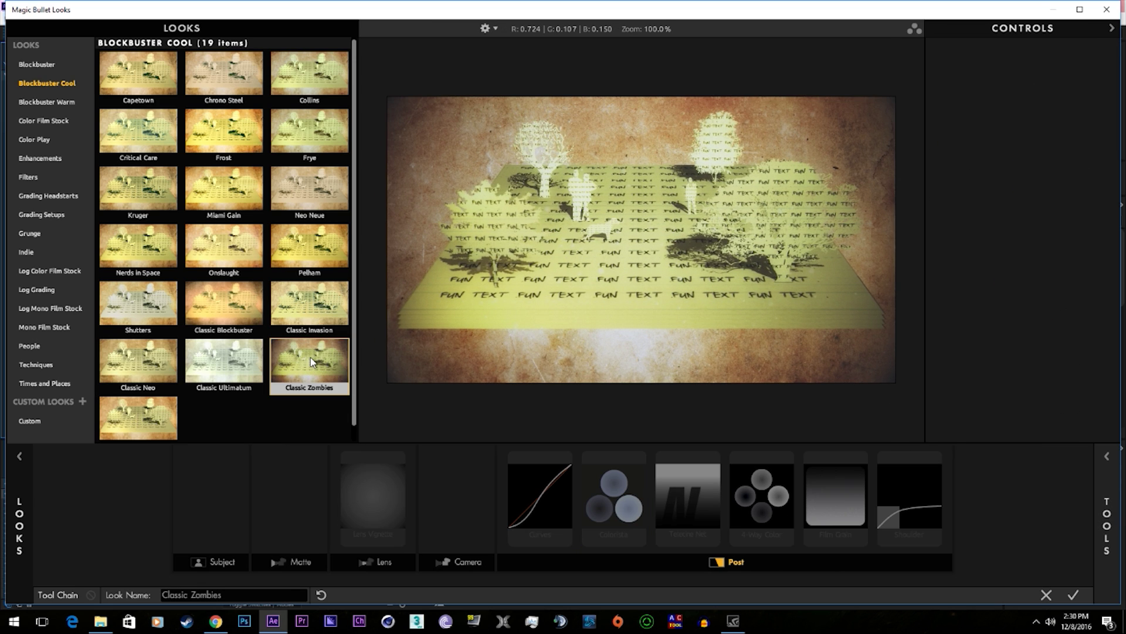
Add Chromatic Aberration with Red/Cyan -0.720 and Blue/Yellow +0.690, and apply the look
click(614, 495)
click(1107, 525)
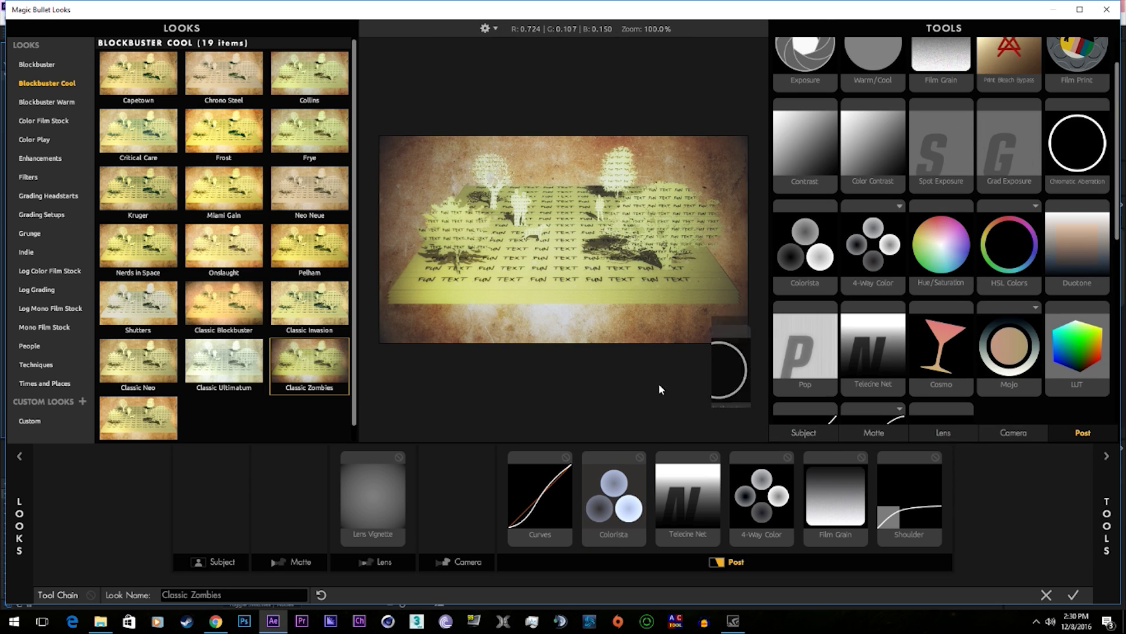
drag(659, 382, 502, 499)
click(1114, 519)
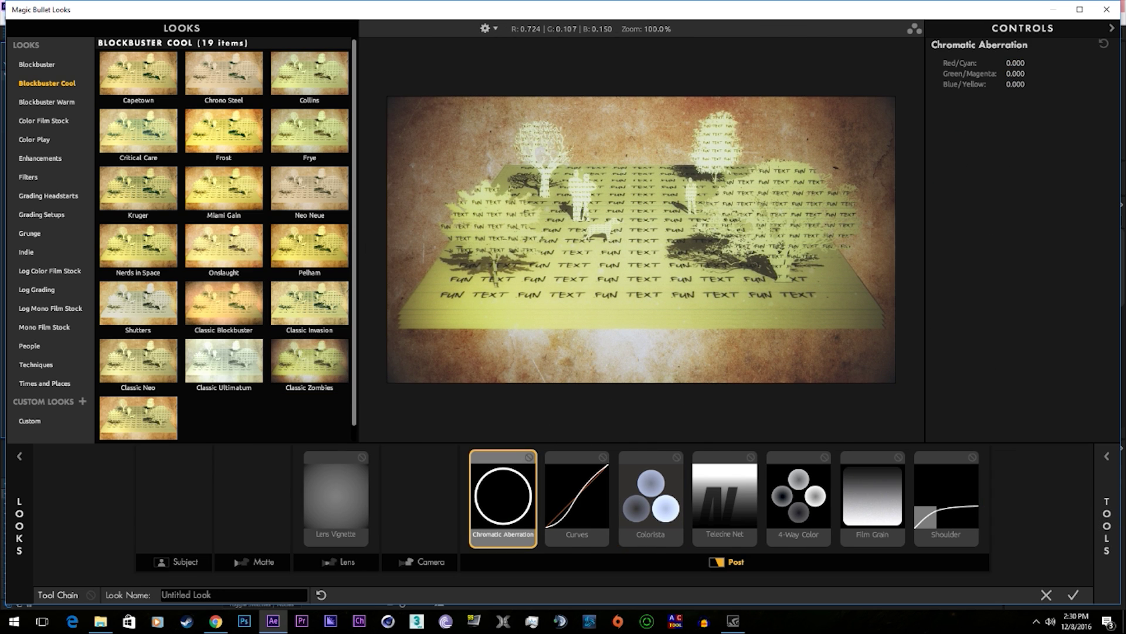
drag(1015, 63, 956, 141)
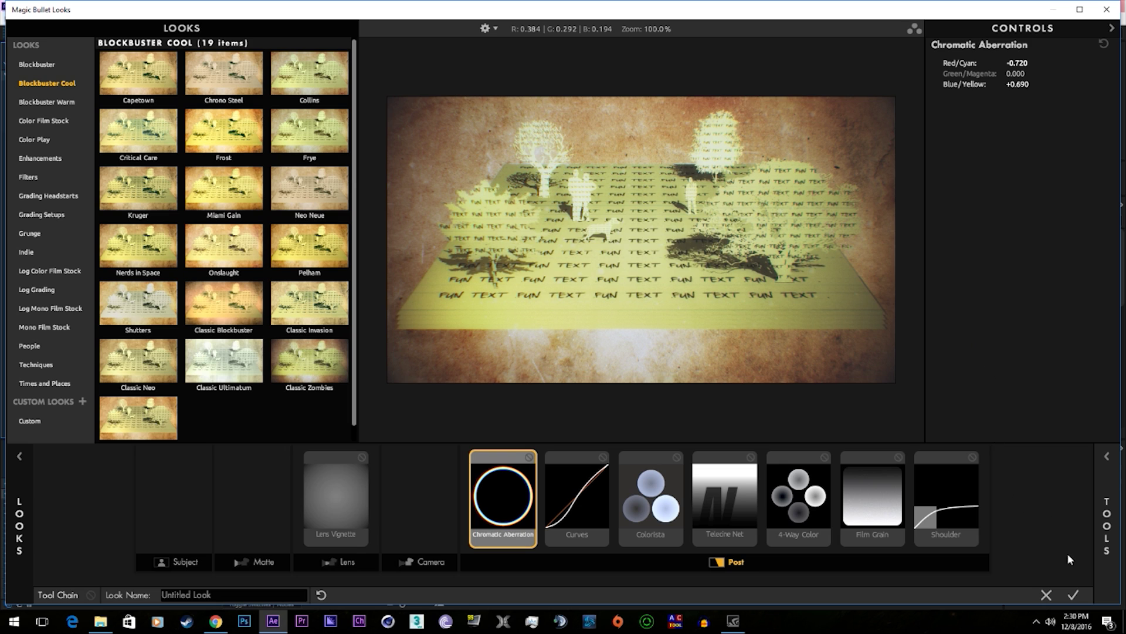
click(1074, 595)
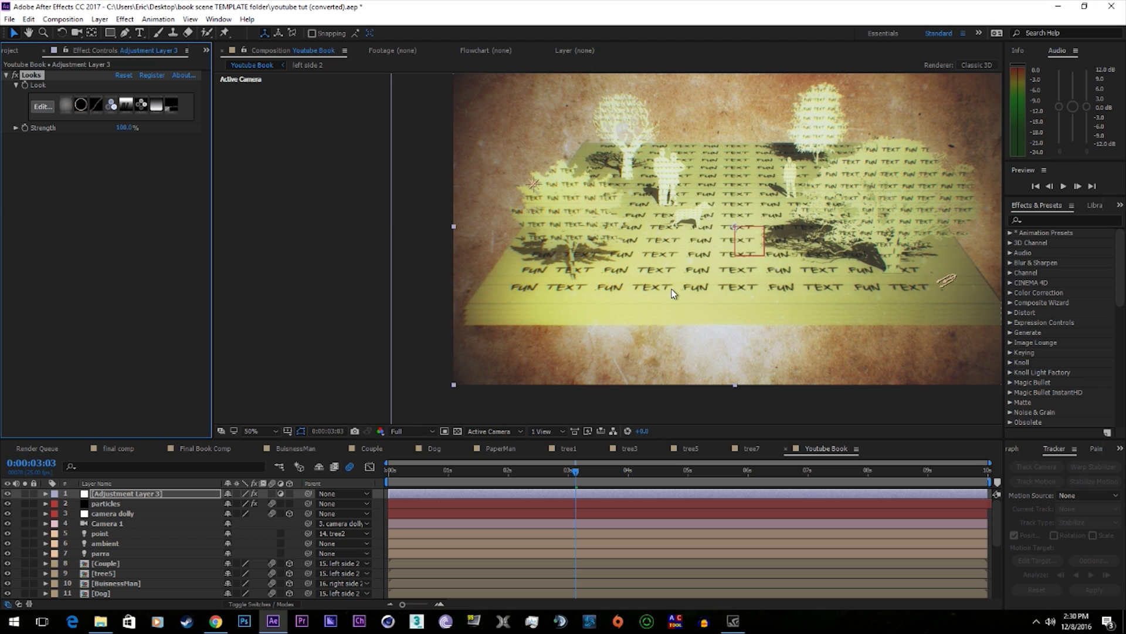
Review the graded opening from 0:00:00 to 0:00:02:18 at 25% zoom, then switch to final comp
key(Home)
key(comma)
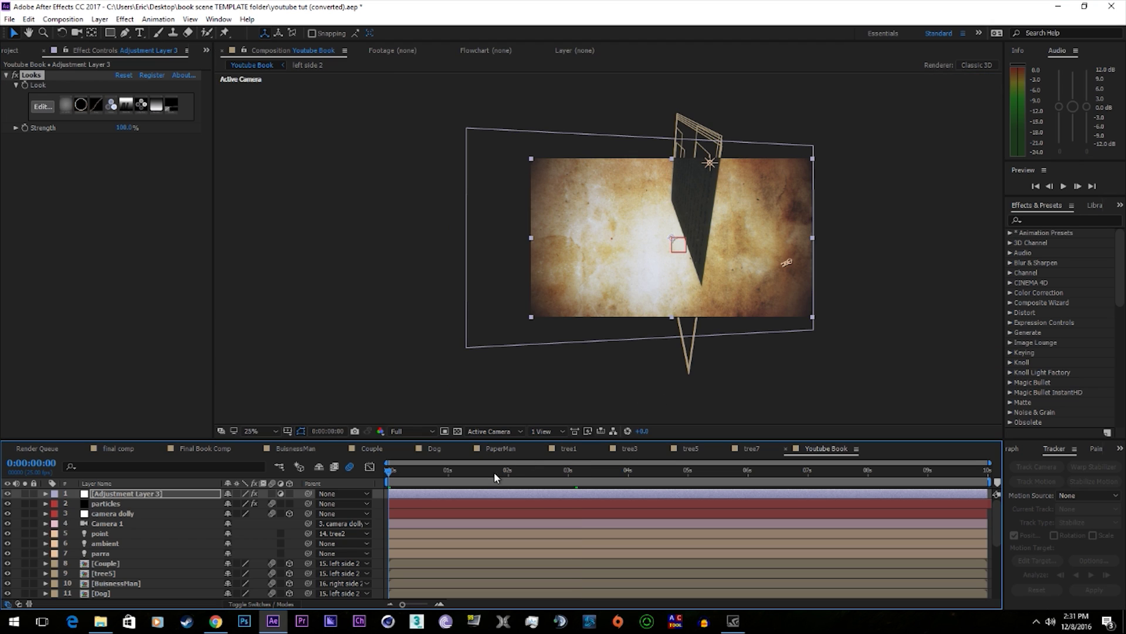
drag(427, 474, 488, 482)
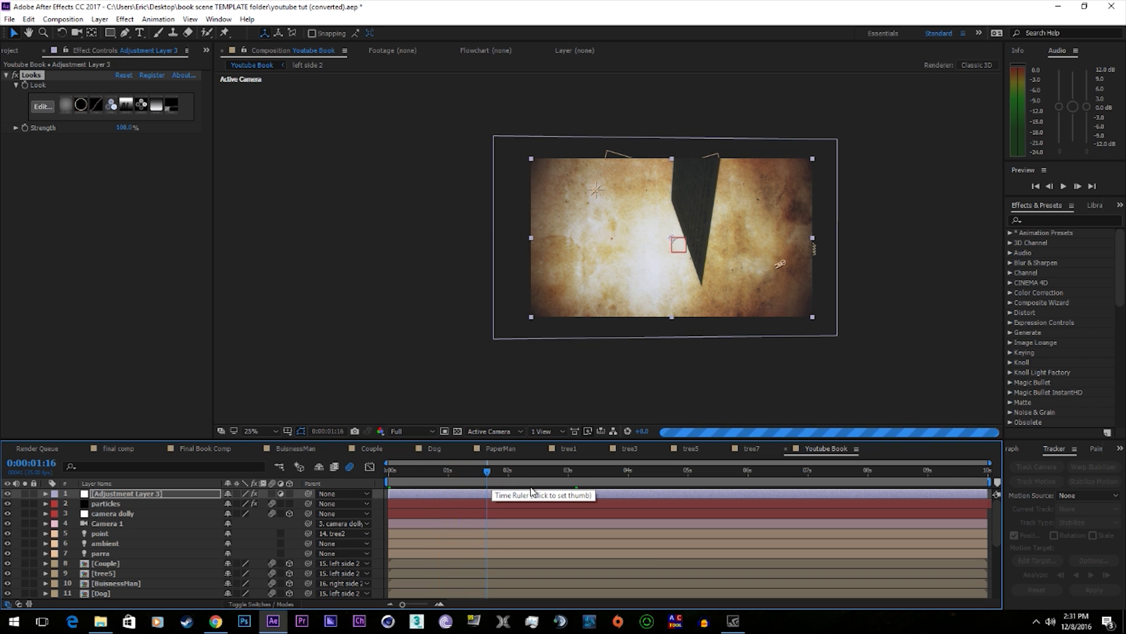
click(551, 485)
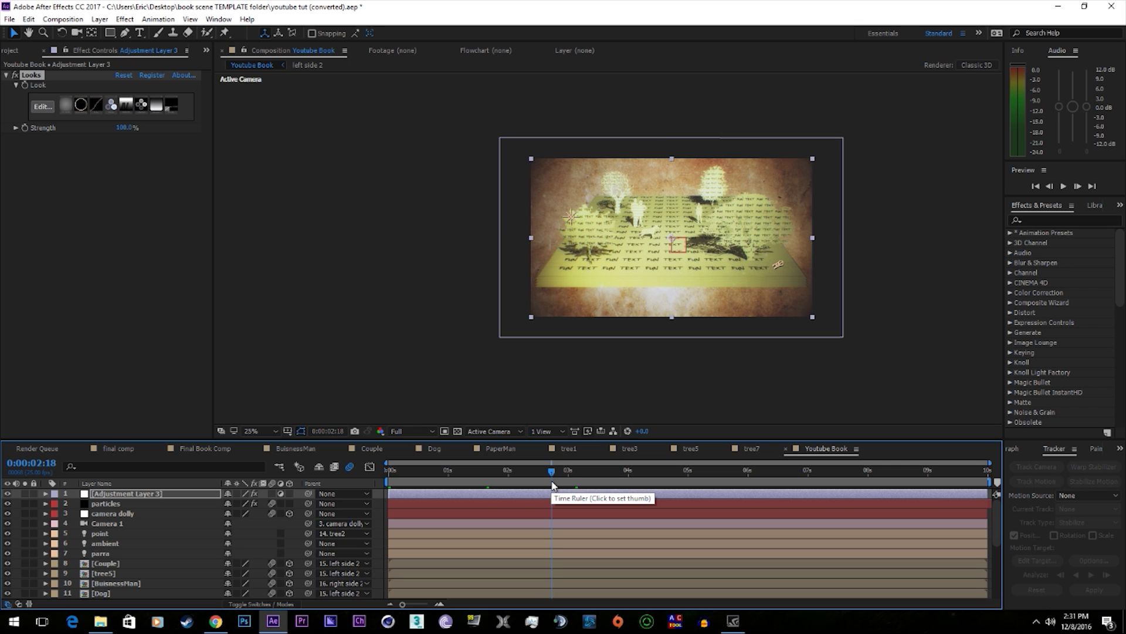
click(125, 447)
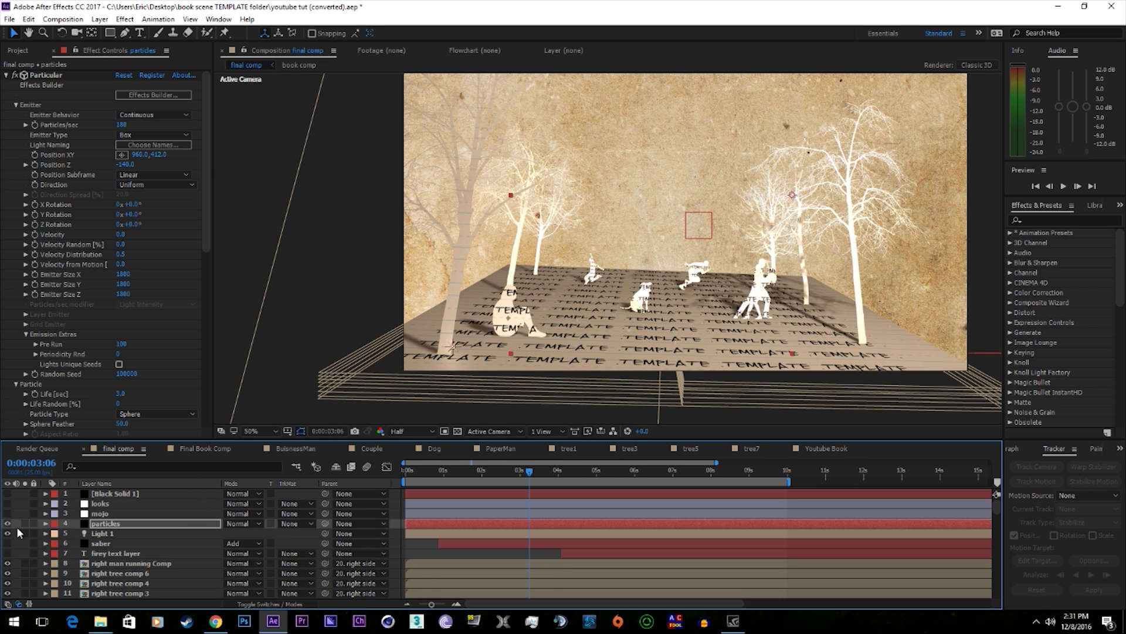
Show the saber layer, scrub the Your Text Here title to 0:00:07:14, then return to Youtube Book
click(8, 544)
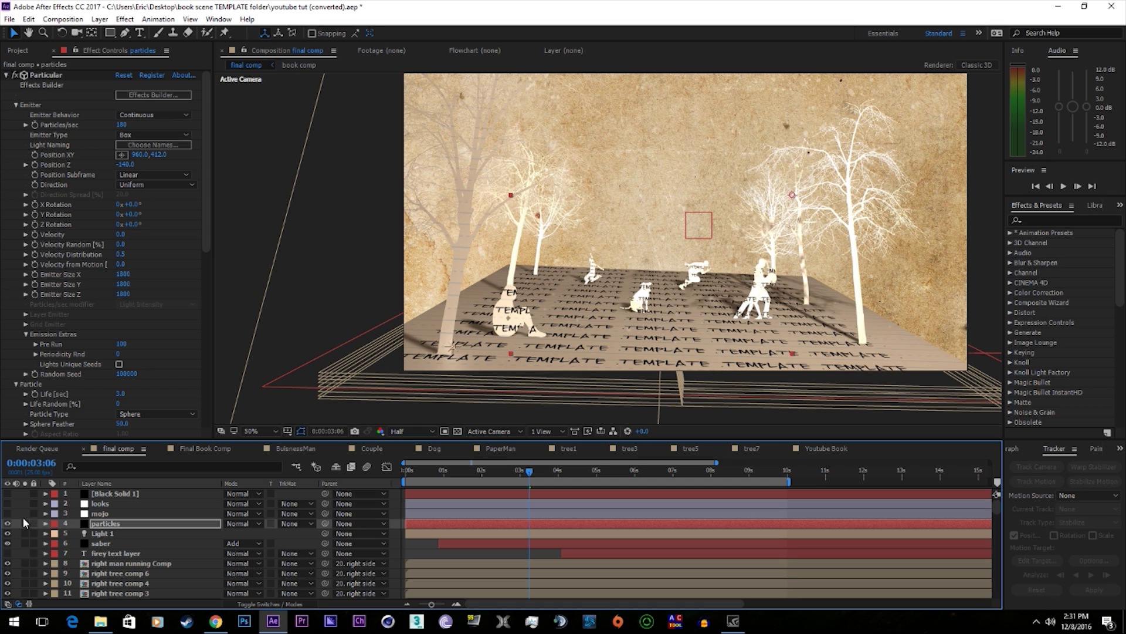
drag(642, 472, 549, 475)
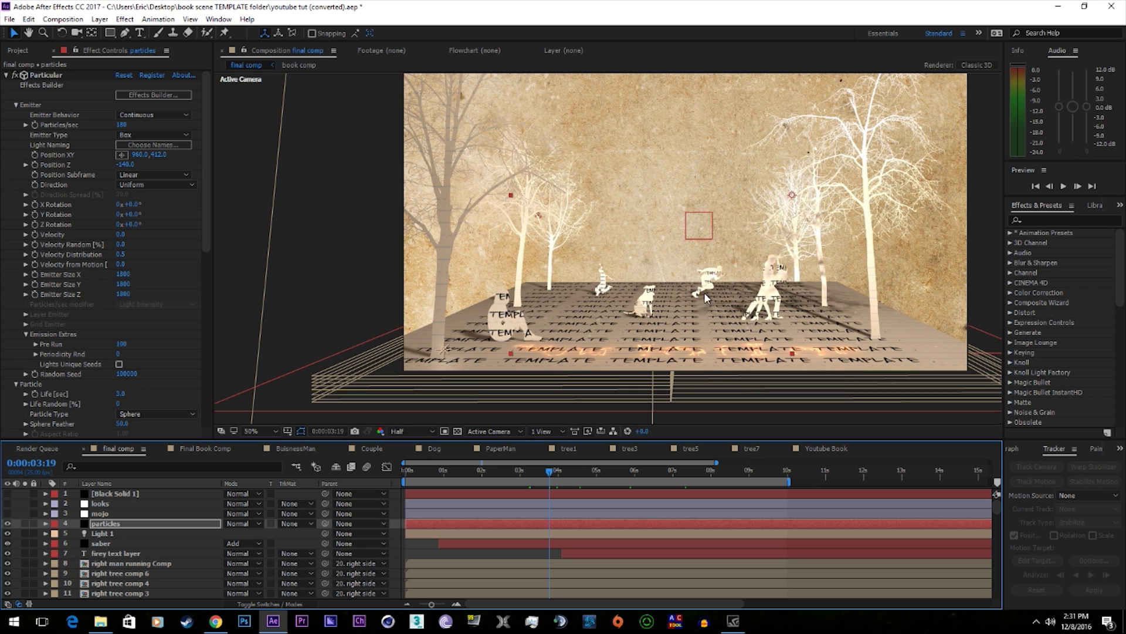
key(space)
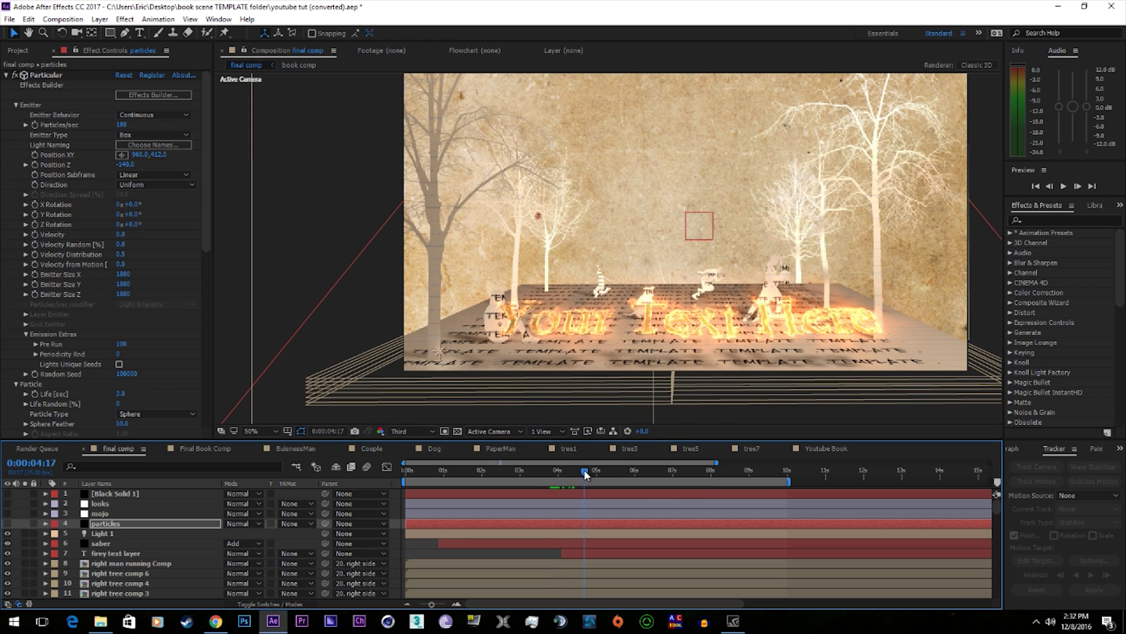
click(613, 480)
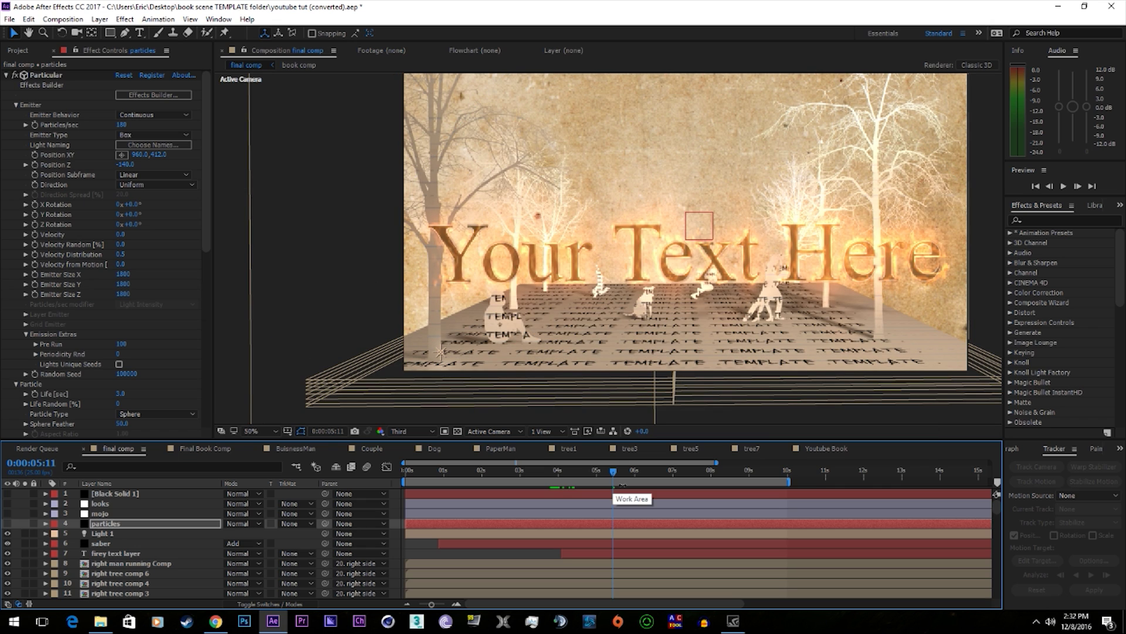
click(630, 471)
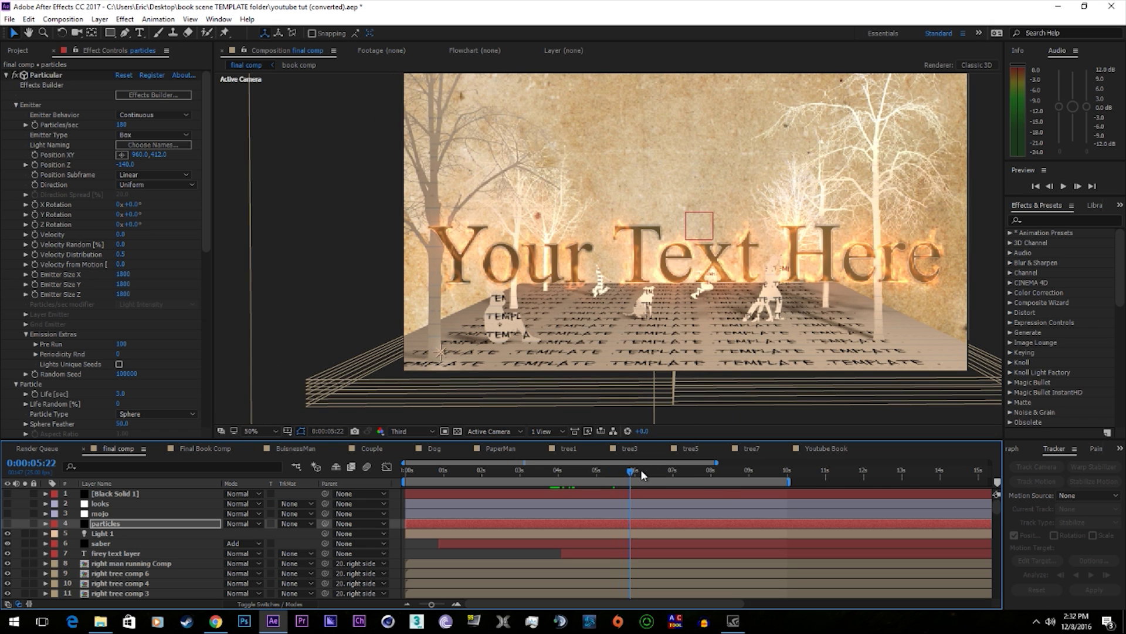
drag(641, 469, 694, 474)
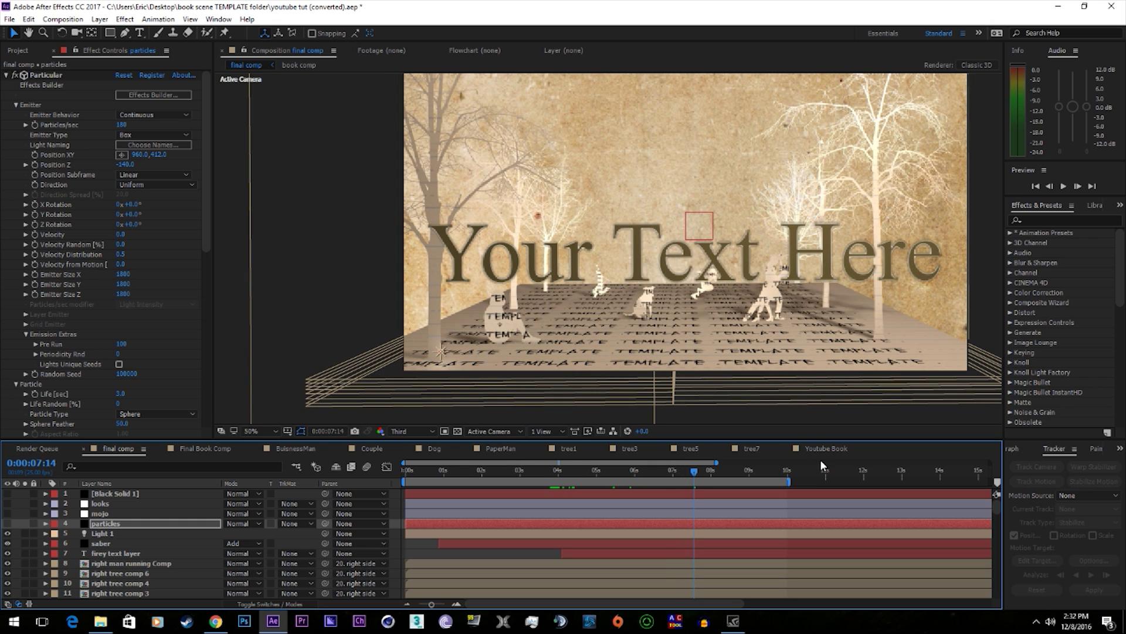
click(800, 448)
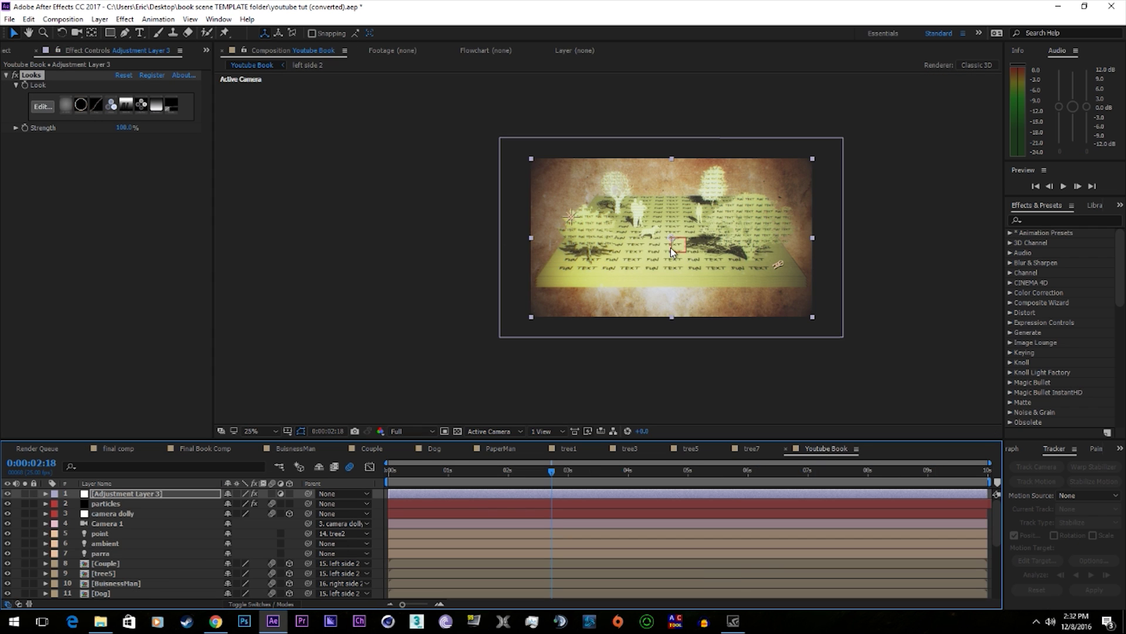